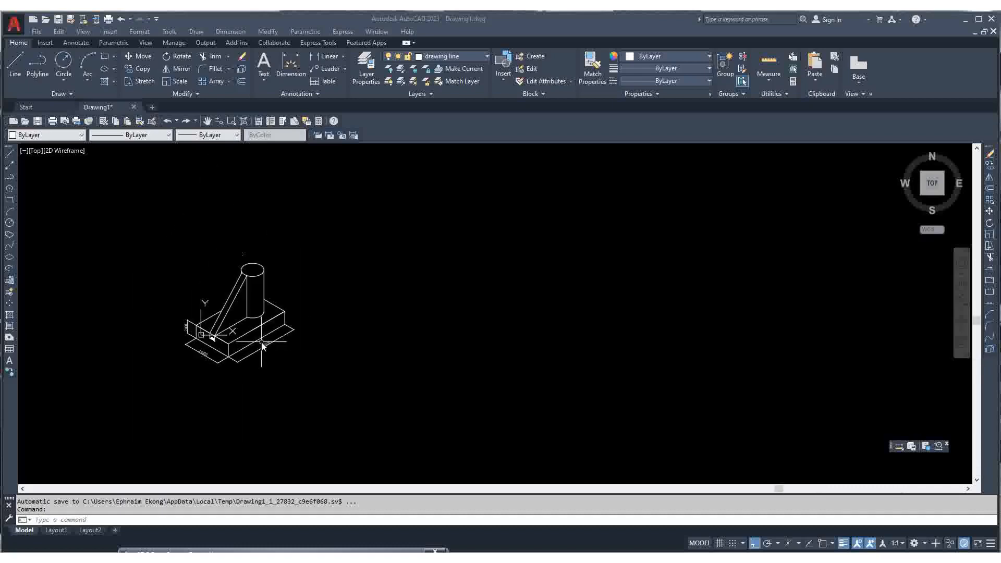
- Examine the dimensioned reference isometric drawing, including the base block, cylinder and slanted support
scroll(250, 323, up, 5)
scroll(251, 276, down, 4)
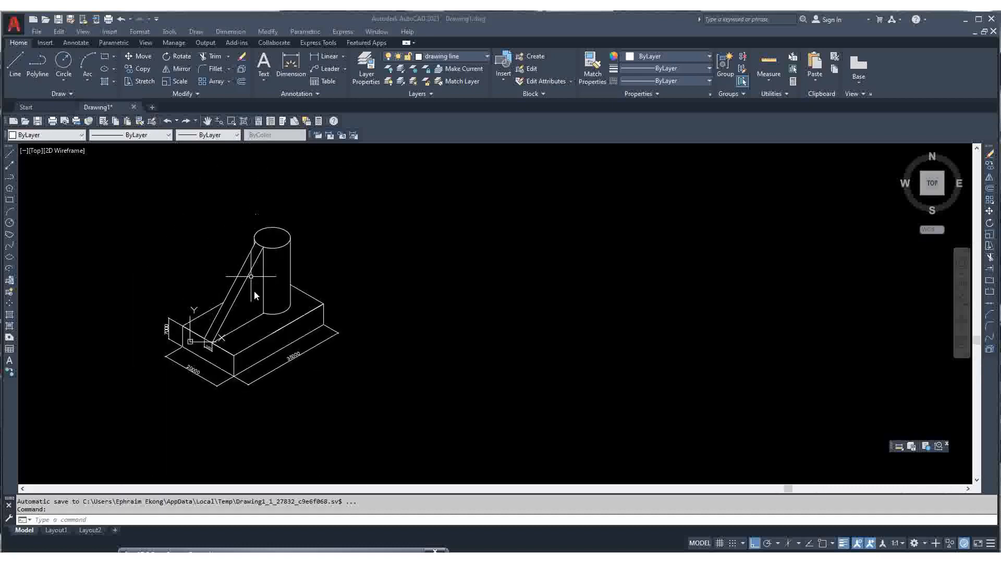
scroll(238, 364, up, 2)
scroll(321, 342, up, 2)
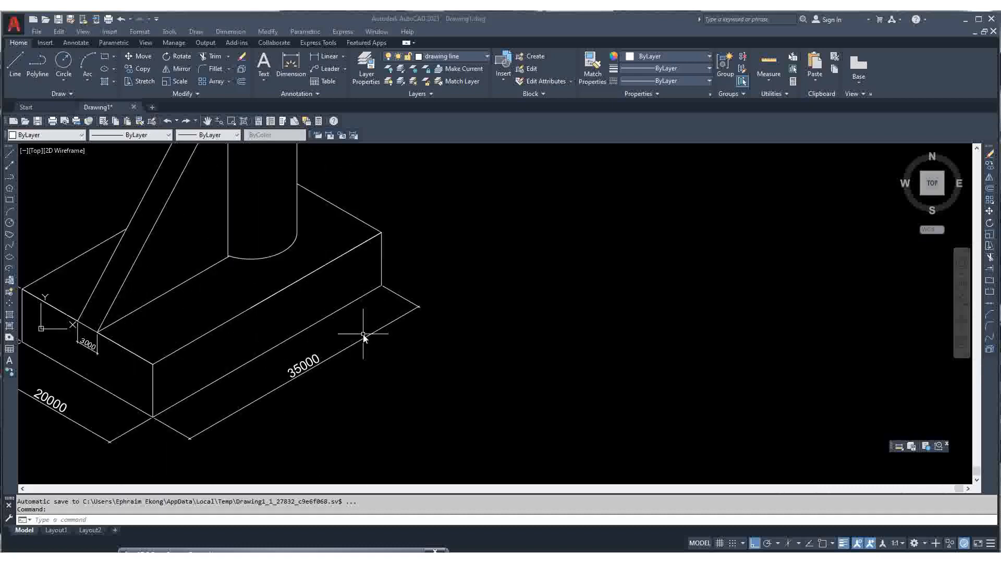
scroll(360, 336, down, 4)
scroll(298, 376, up, 2)
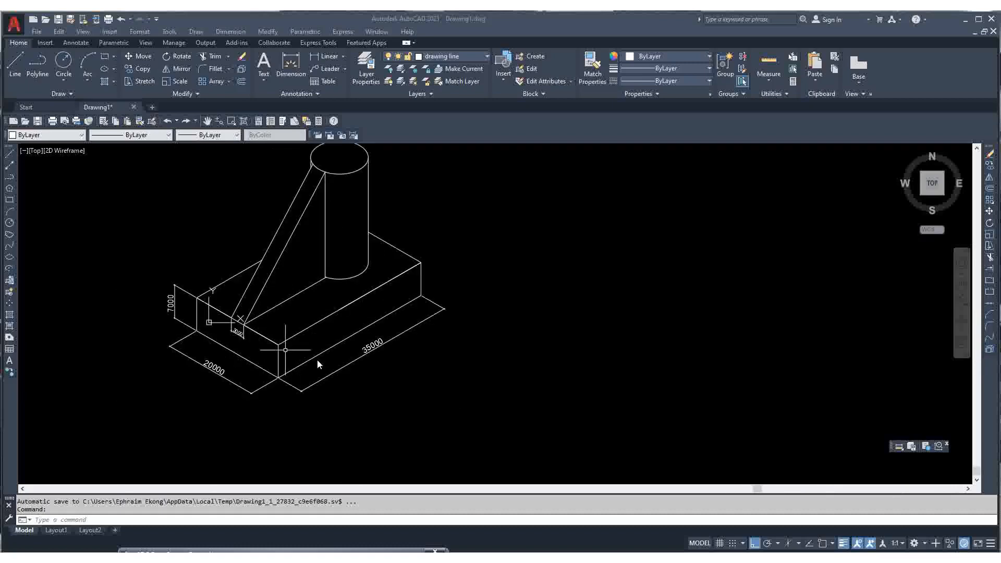
scroll(318, 367, up, 2)
scroll(317, 370, up, 2)
scroll(300, 377, down, 2)
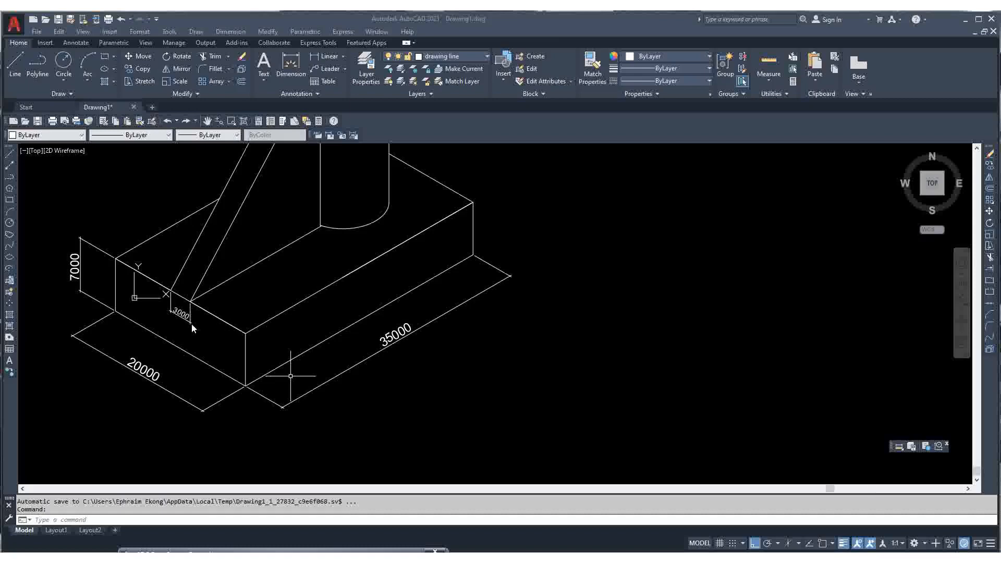
scroll(191, 323, down, 5)
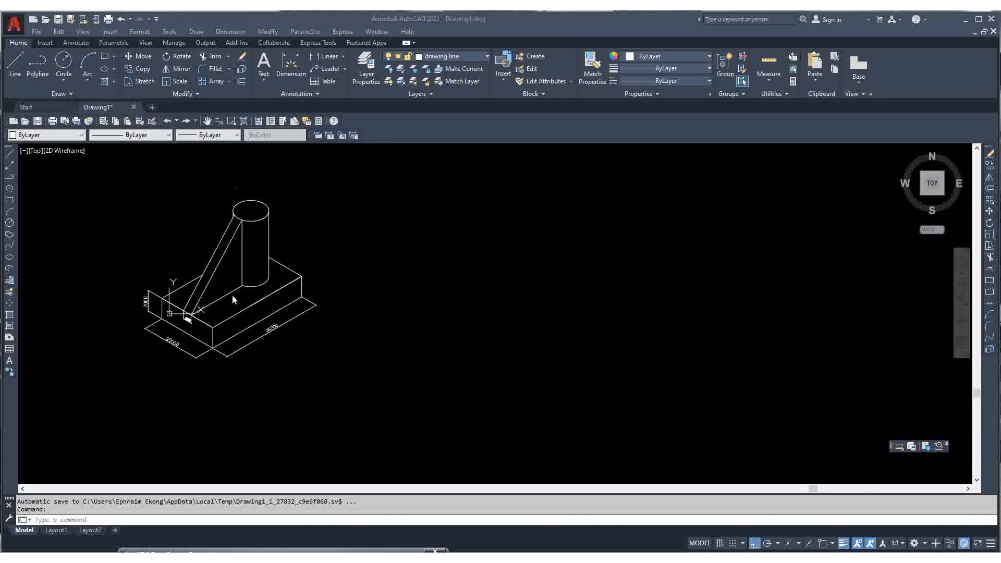
- Enable all object snap modes and set the grid snap type to isometric snap in the drafting settings
click(450, 281)
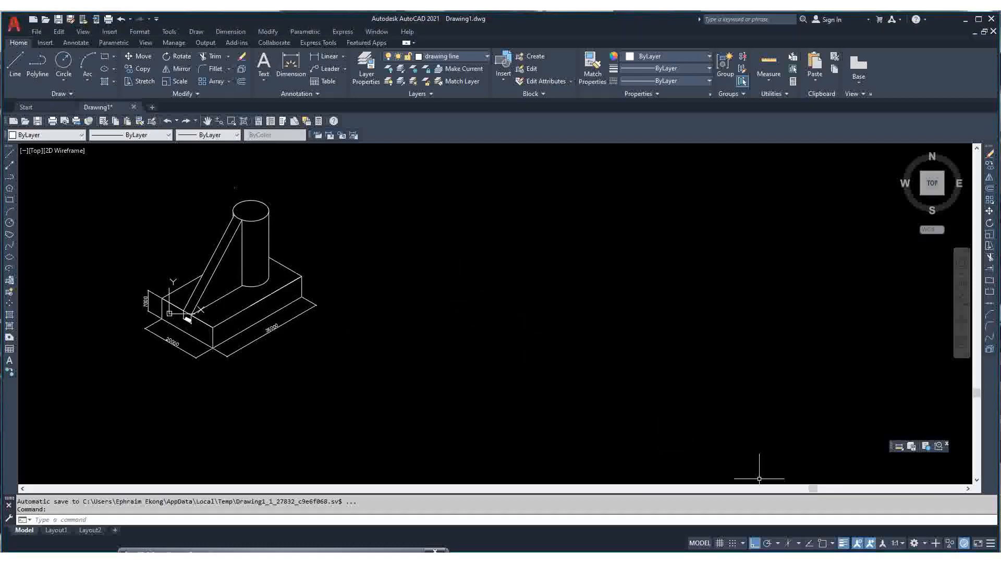
click(833, 544)
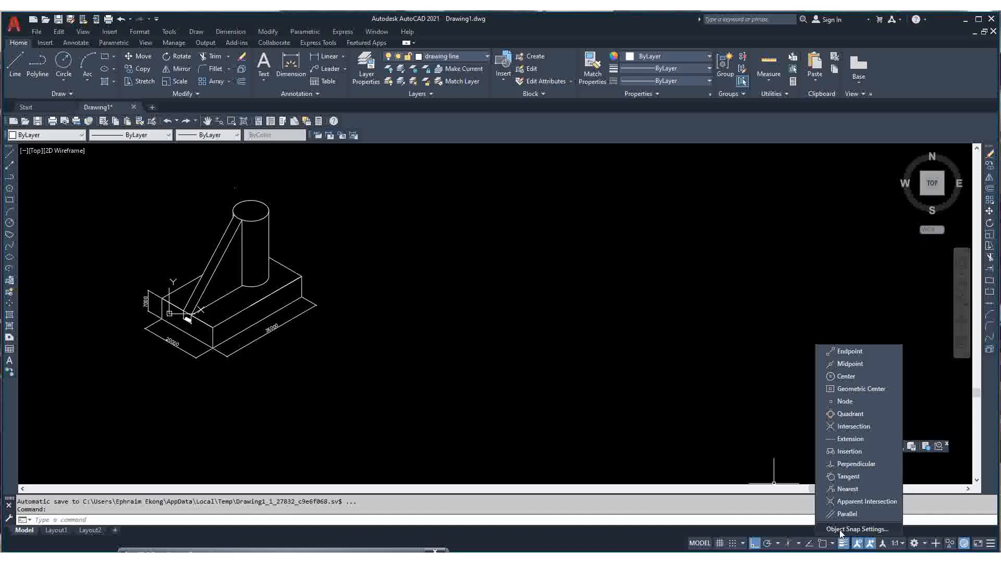
click(842, 529)
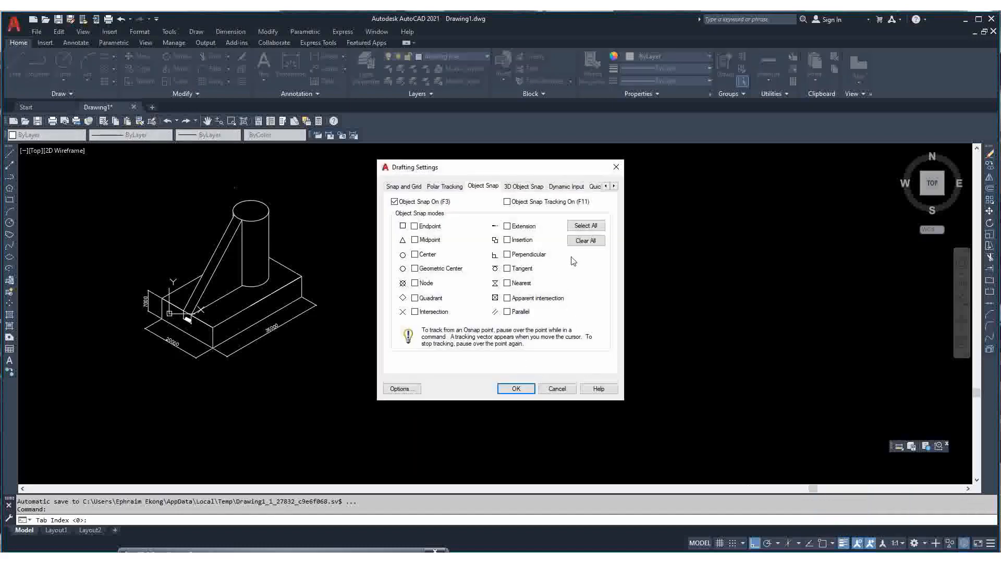
click(577, 228)
click(397, 189)
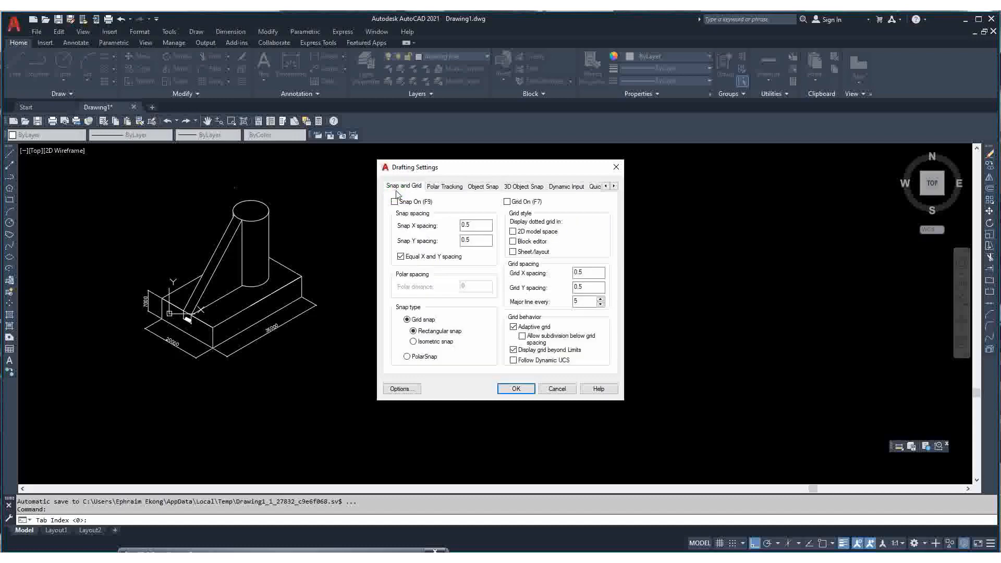
click(414, 342)
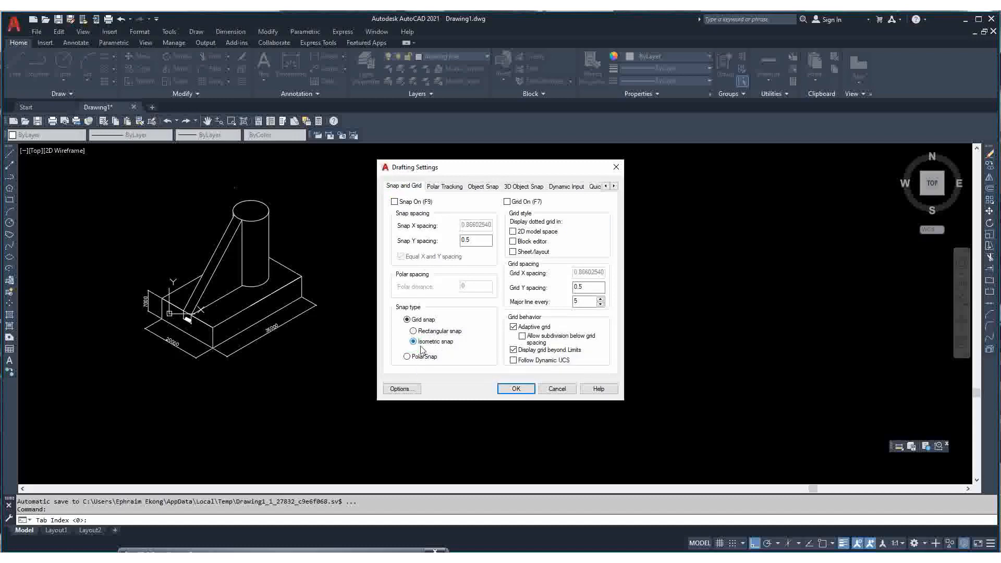
click(509, 390)
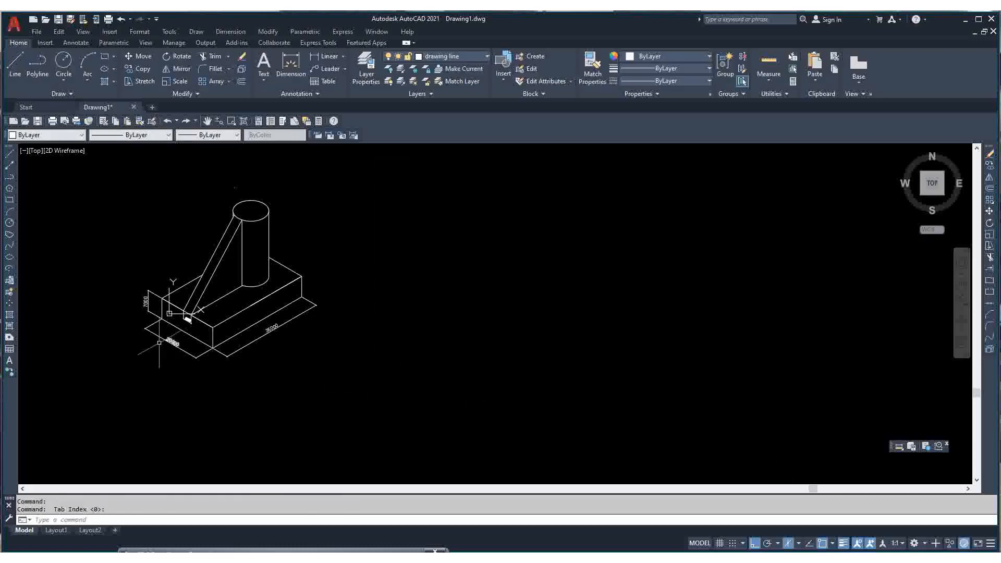
- Draw a 35000 line at 30° in the empty space beside the reference drawing as the base's upper long edge
scroll(178, 312, up, 5)
scroll(186, 298, down, 3)
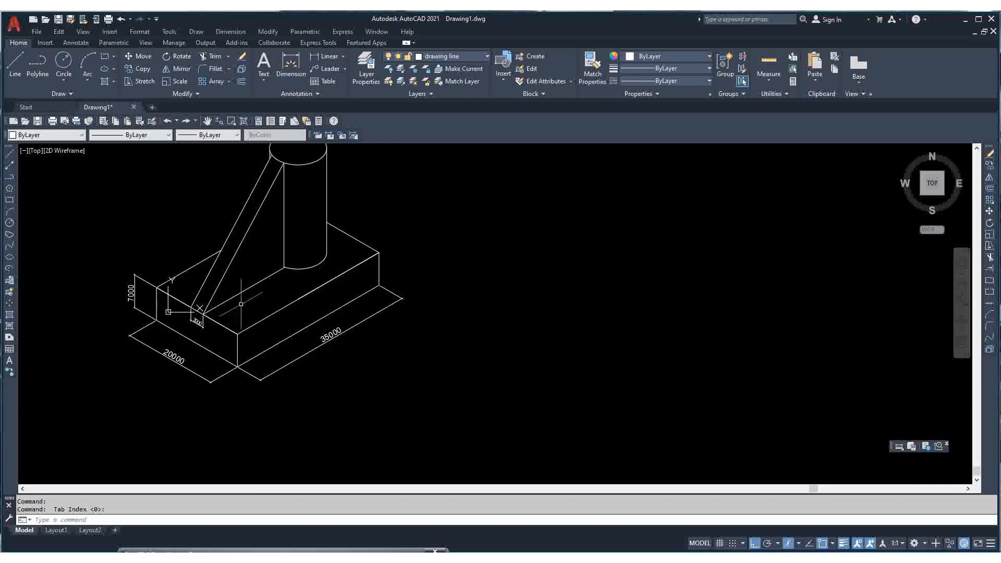
scroll(241, 304, down, 1)
scroll(253, 305, down, 2)
scroll(328, 296, up, 2)
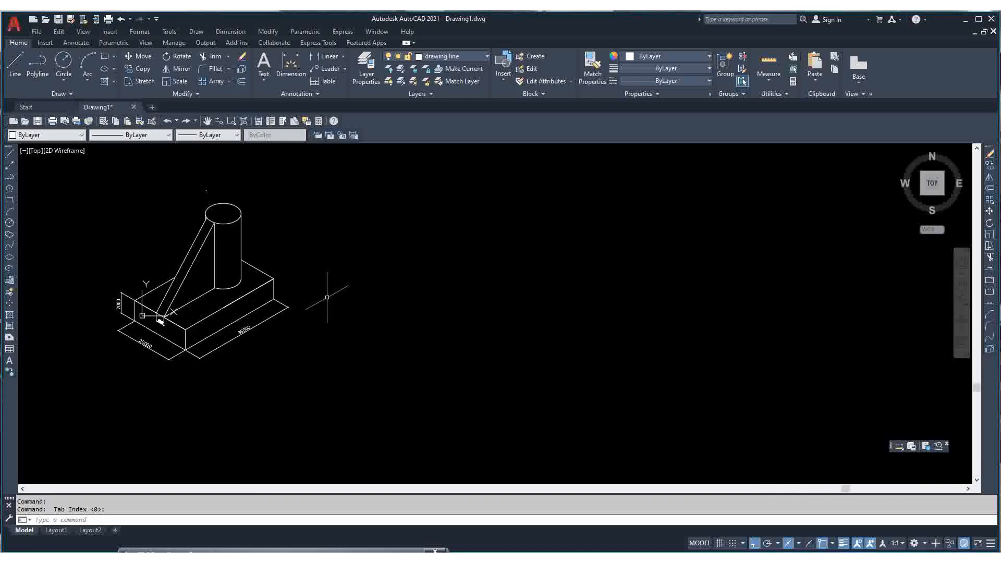
click(9, 153)
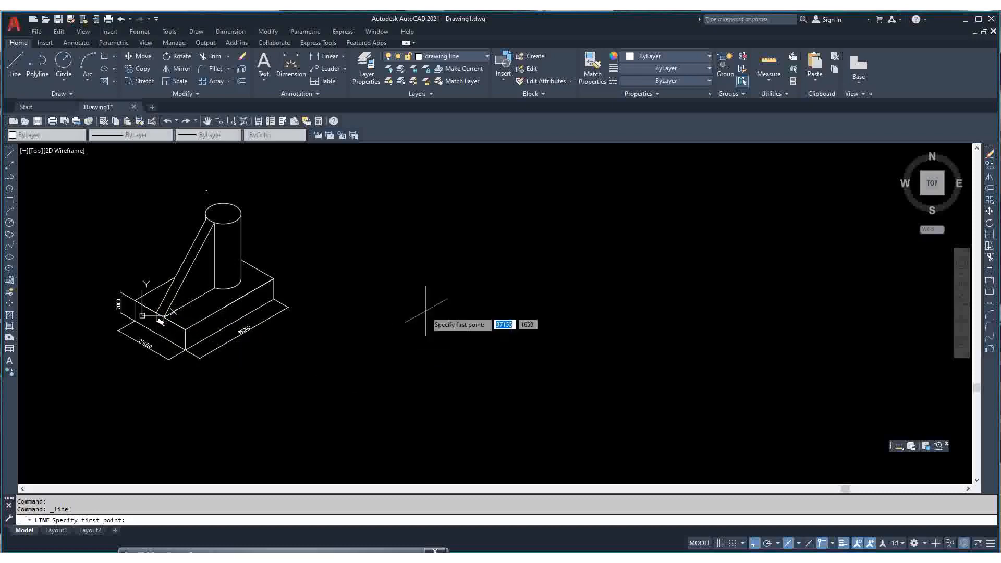
click(497, 361)
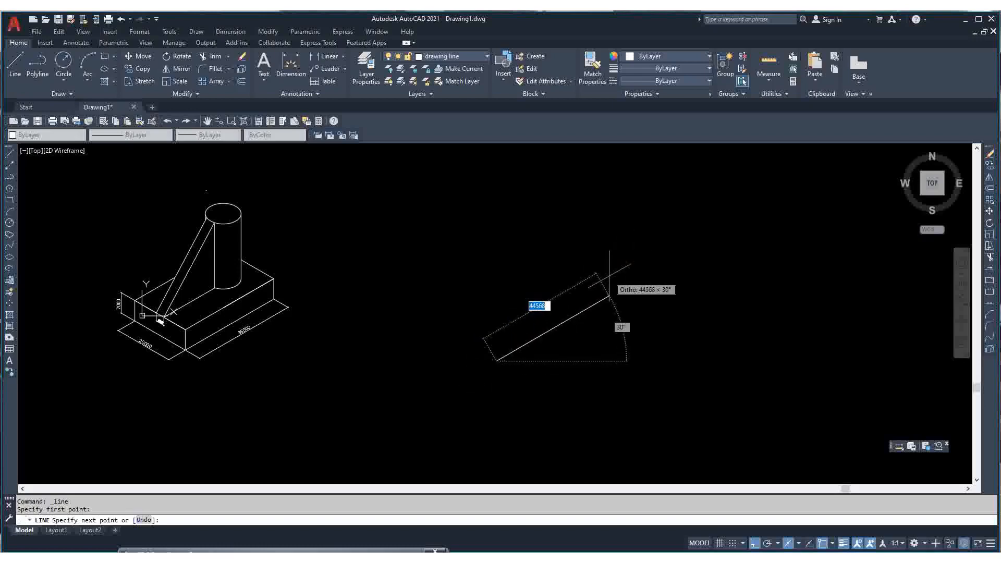
text(35000)
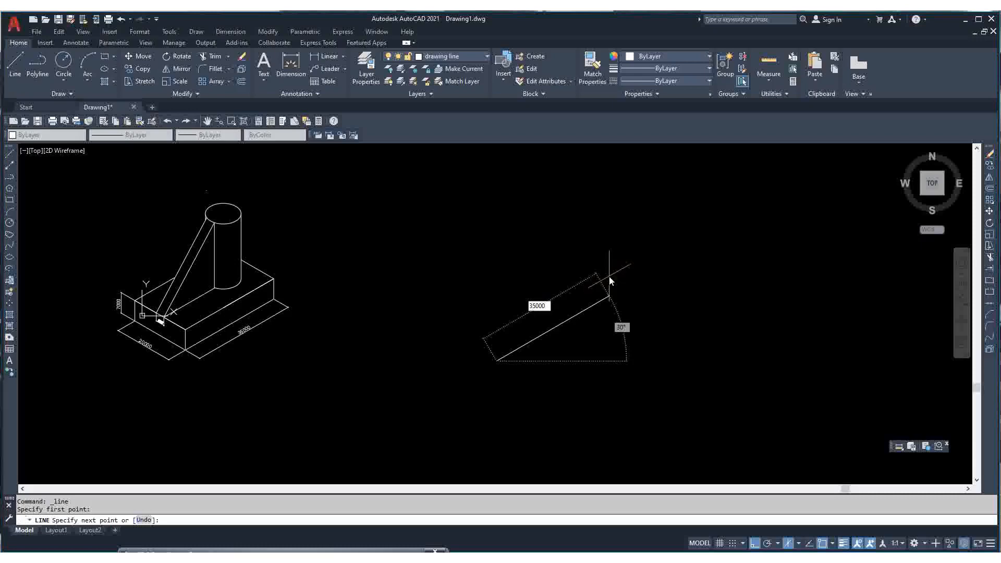
key(Return)
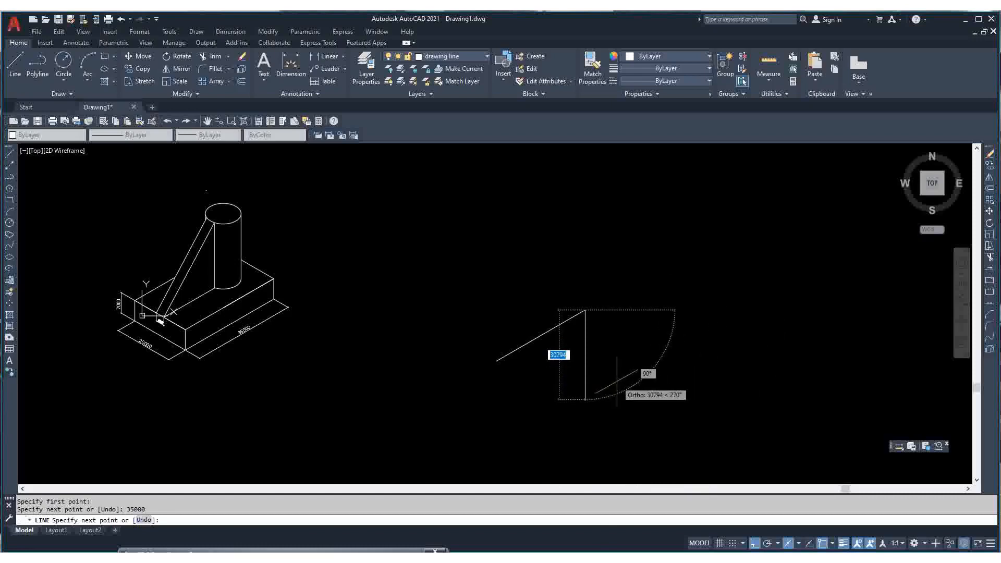
- Complete the base's long side face with a 7000 edge straight down, a parallel 35000 edge back and a closing line to the start point
text(70000)
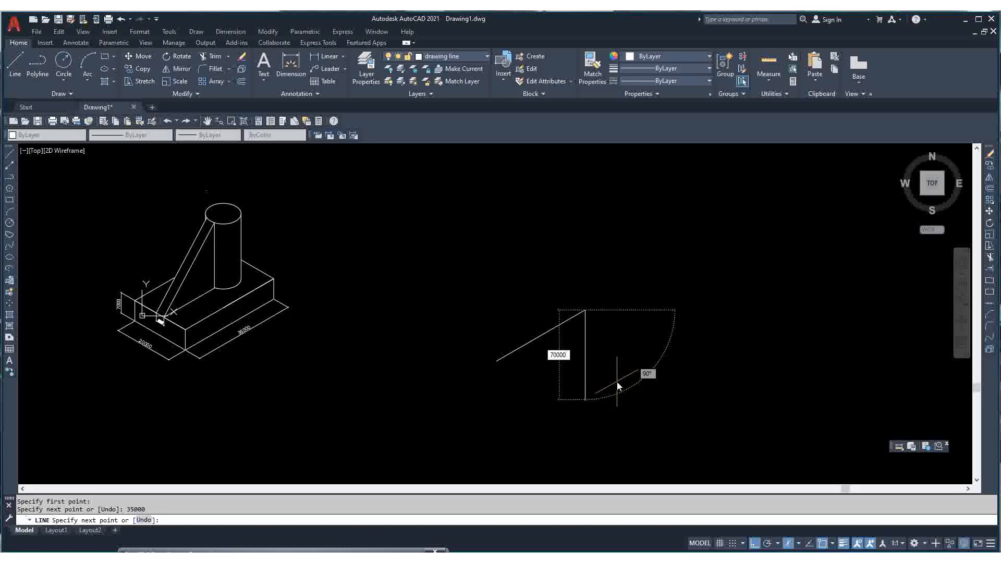
key(BackSpace)
key(BackSpace)
key(BackSpace)
text(00)
key(Return)
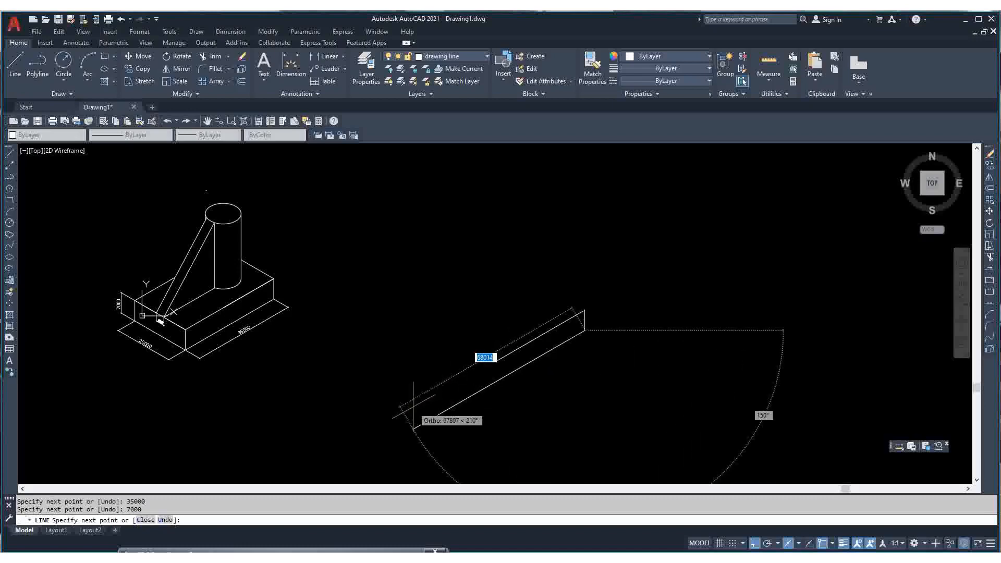
text(35000)
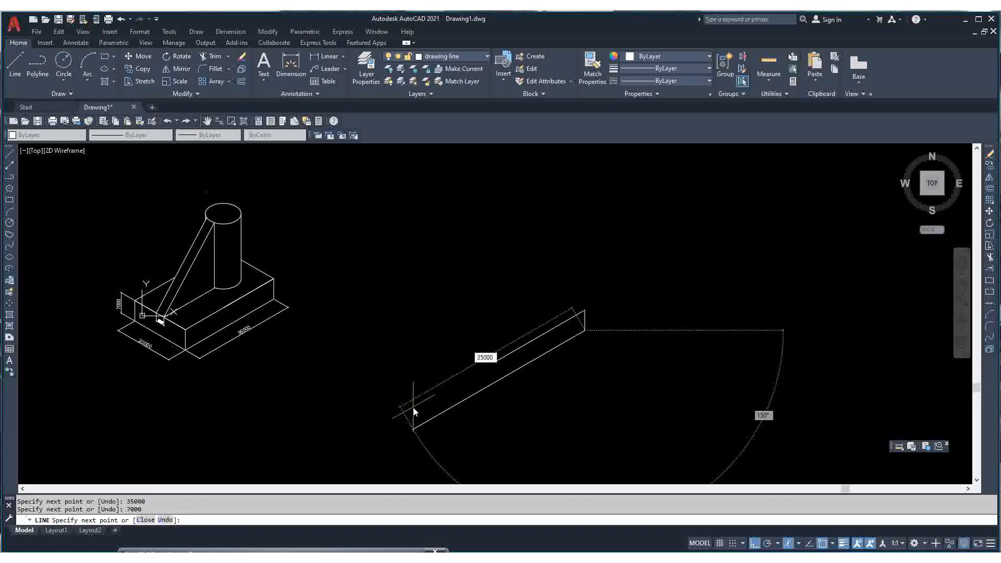
key(Return)
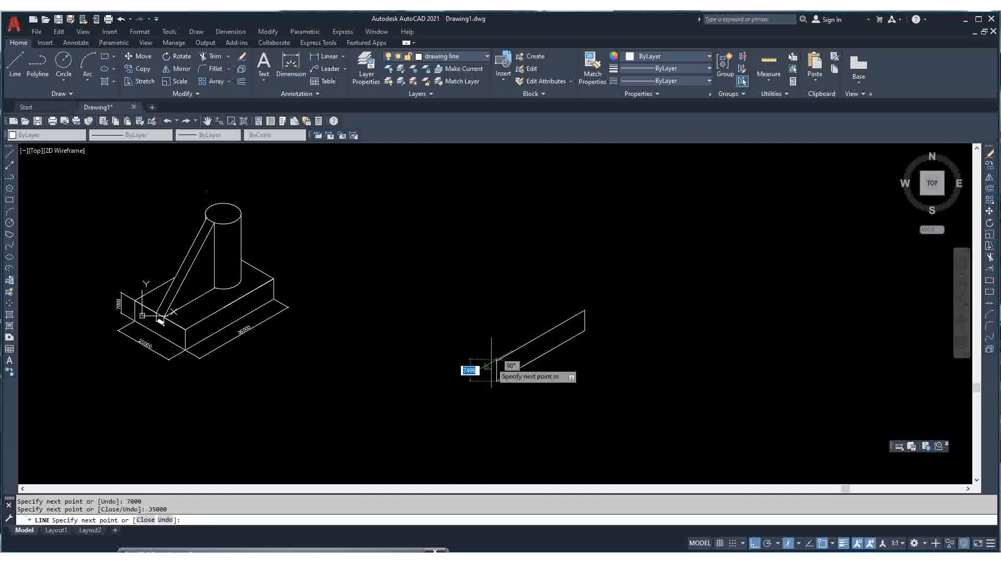
click(494, 363)
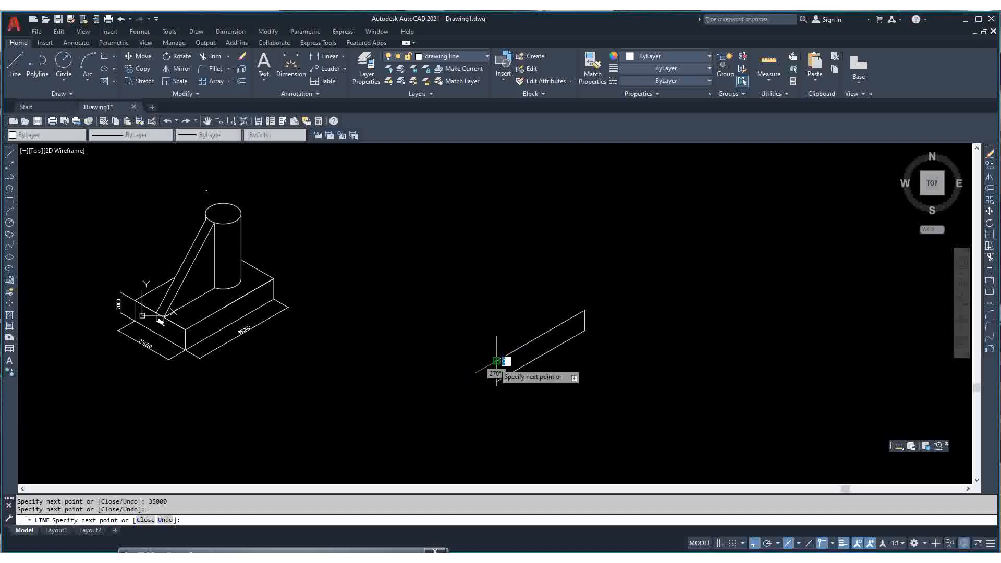
key(Return)
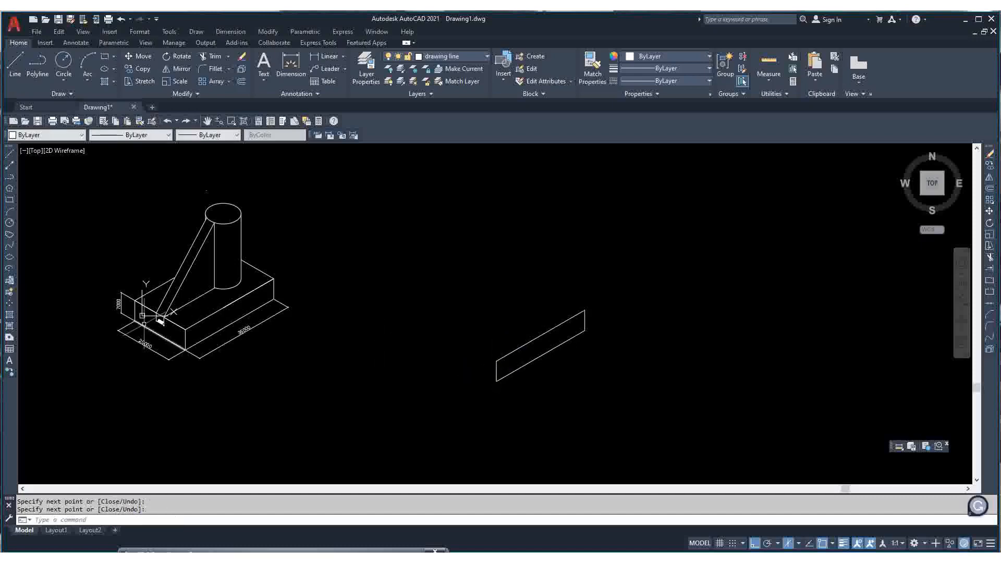
- Draw a 20000 line at 150° in the left isoplane from the upper front corner of the long face
scroll(175, 328, up, 4)
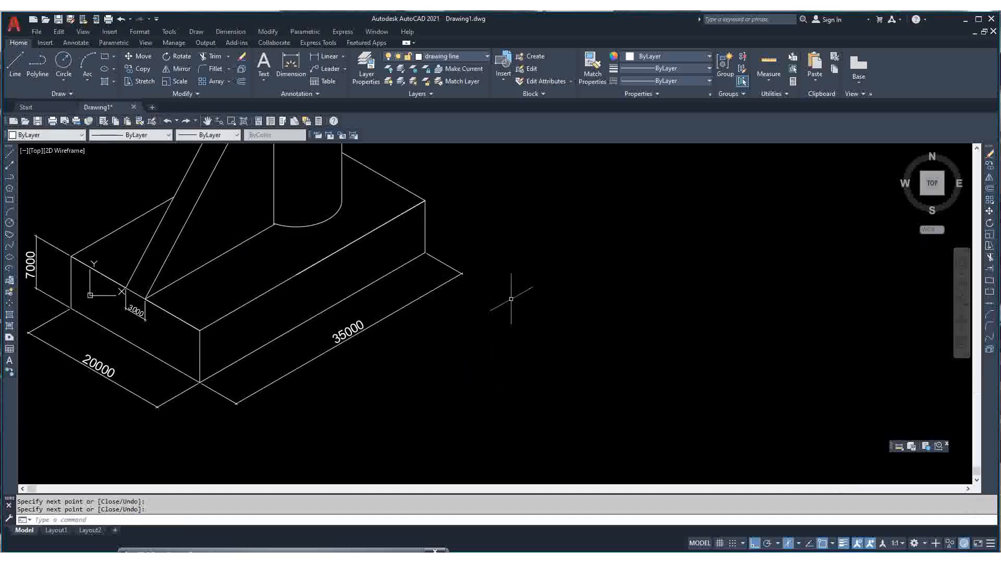
scroll(517, 295, down, 4)
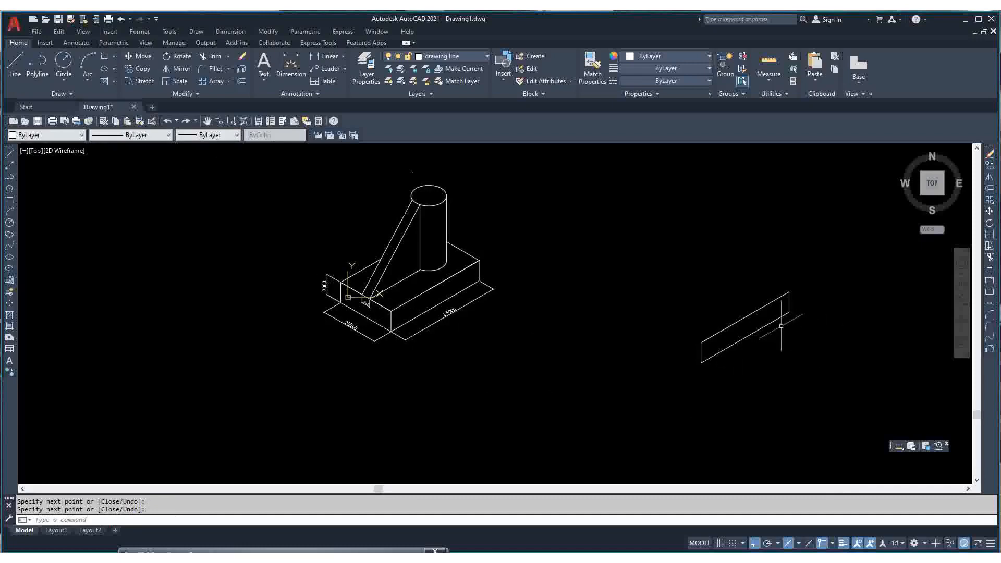
scroll(746, 326, up, 2)
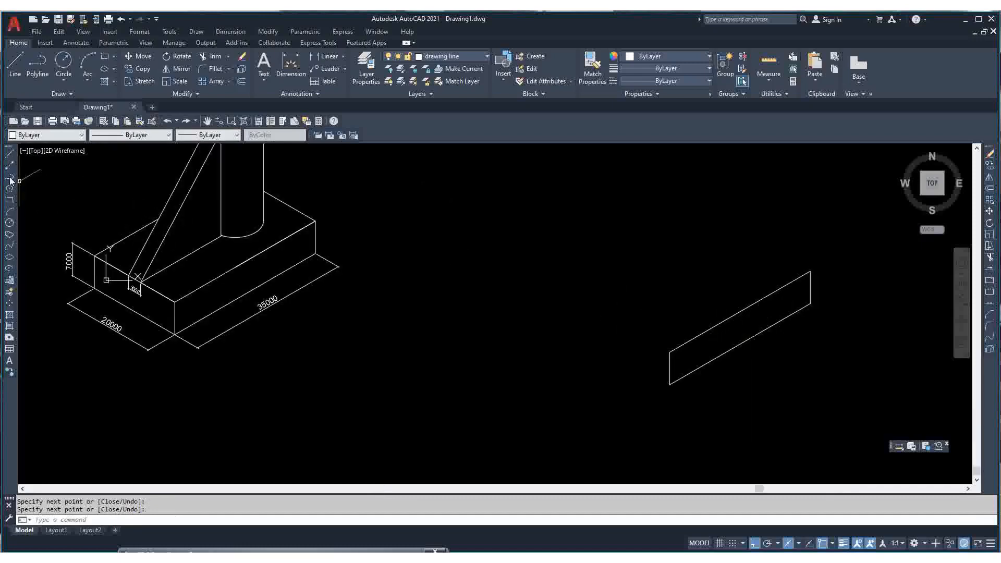
click(9, 153)
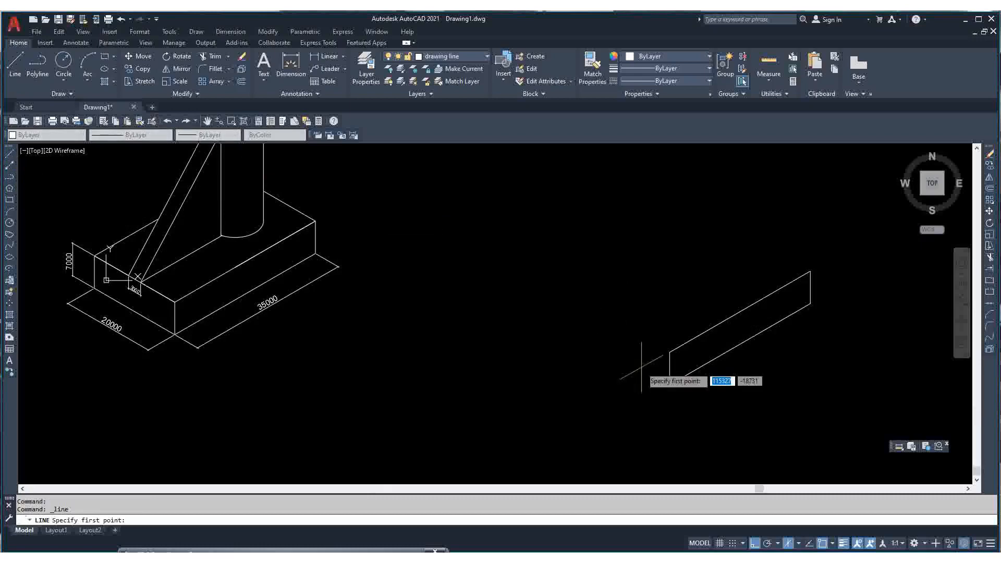
click(669, 353)
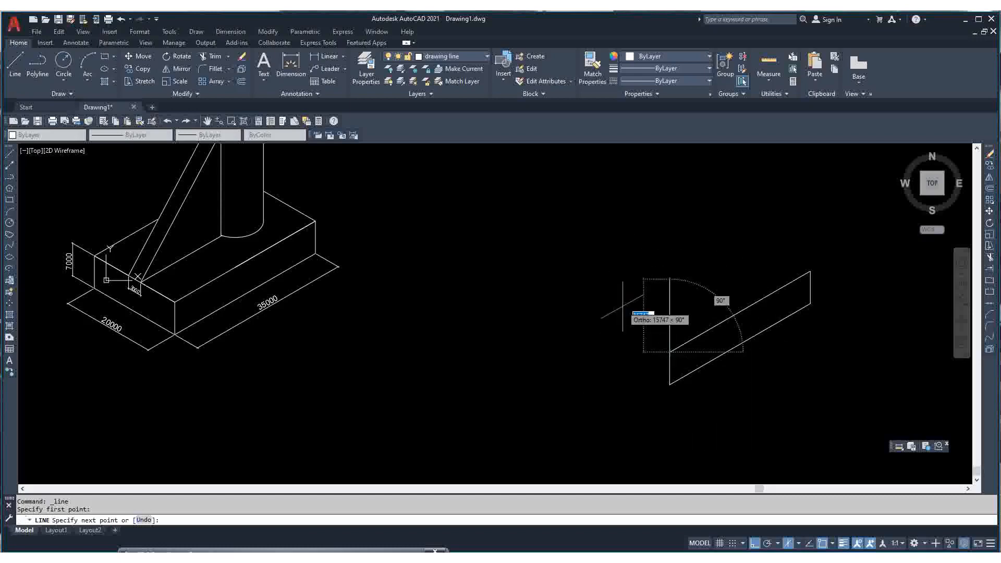
key(F5)
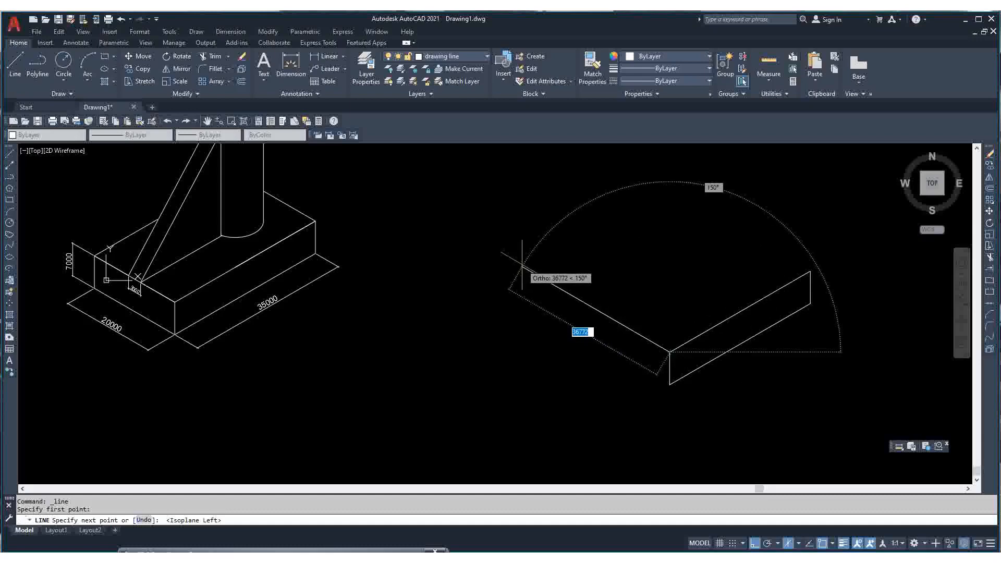
text(20000)
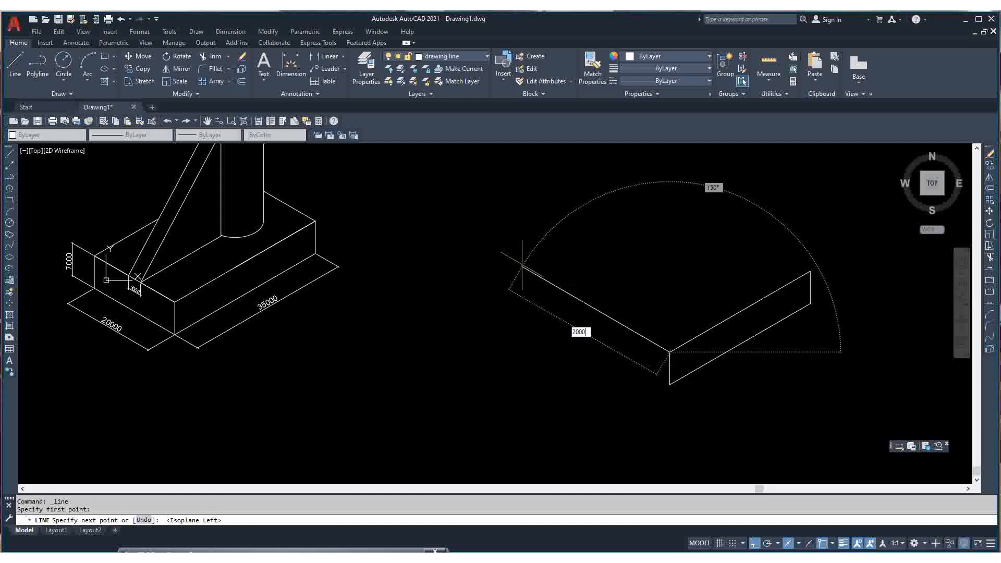
key(Return)
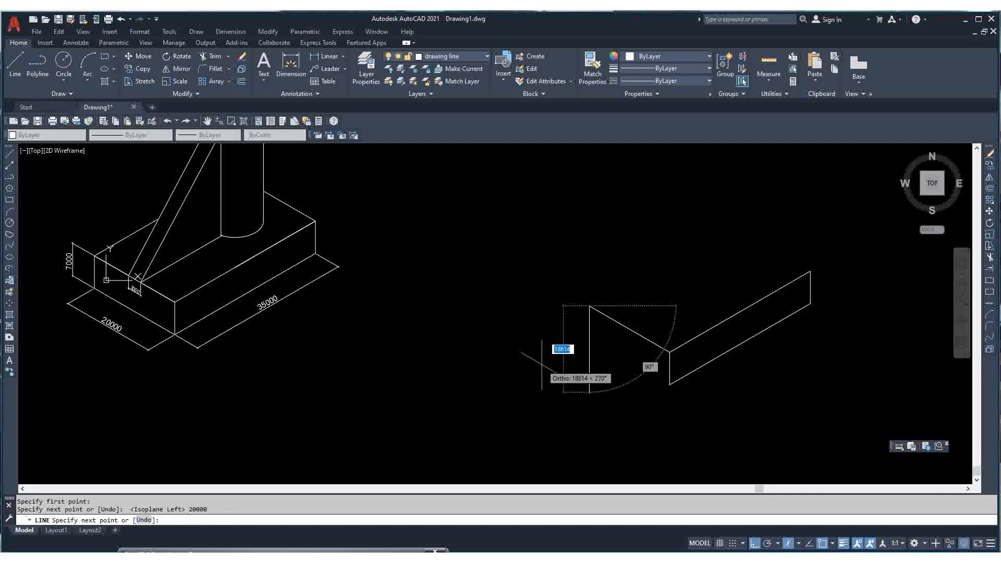
- Complete the short end face with a 7000 edge straight down and a line to the long face's lower front corner
text(7000)
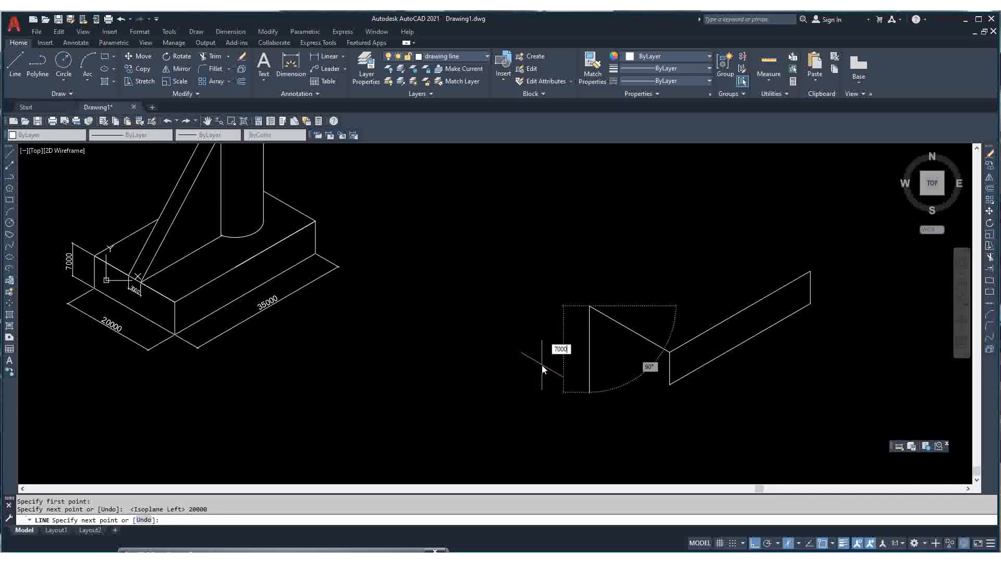
key(Return)
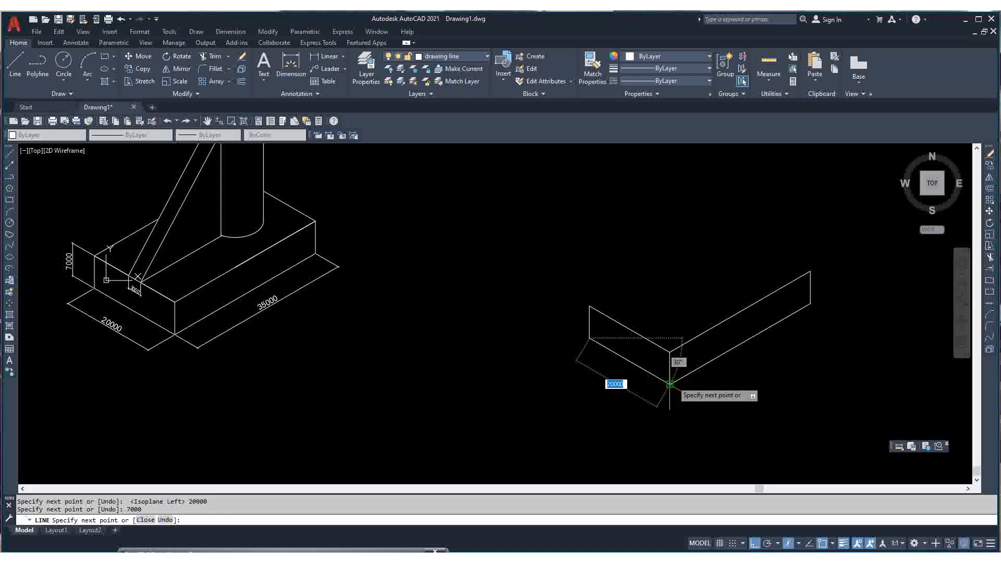
click(670, 385)
key(Return)
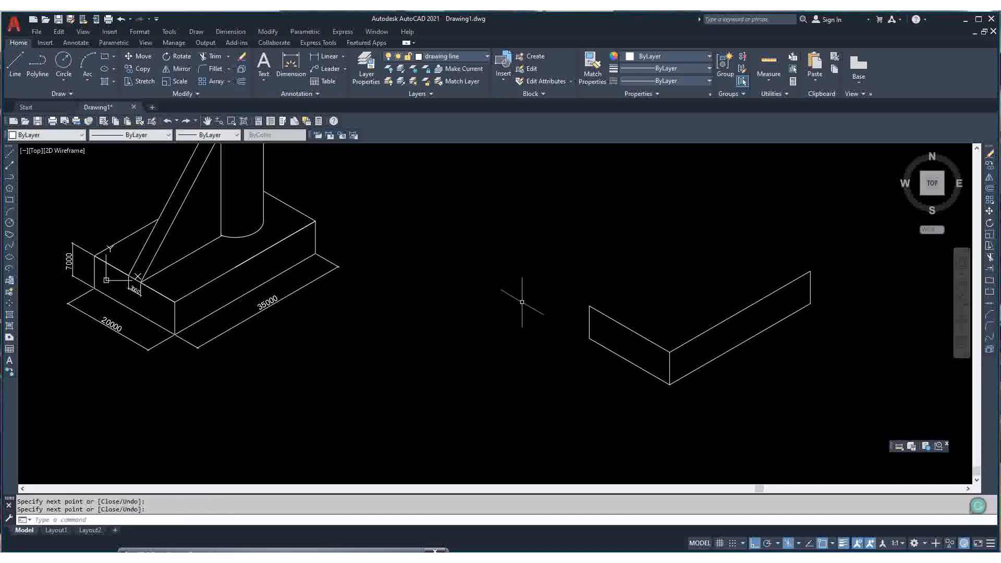
- Complete the base's top face with a 35000 line at 30° in the top isoplane and a closing line to the long face's far upper corner
key(Return)
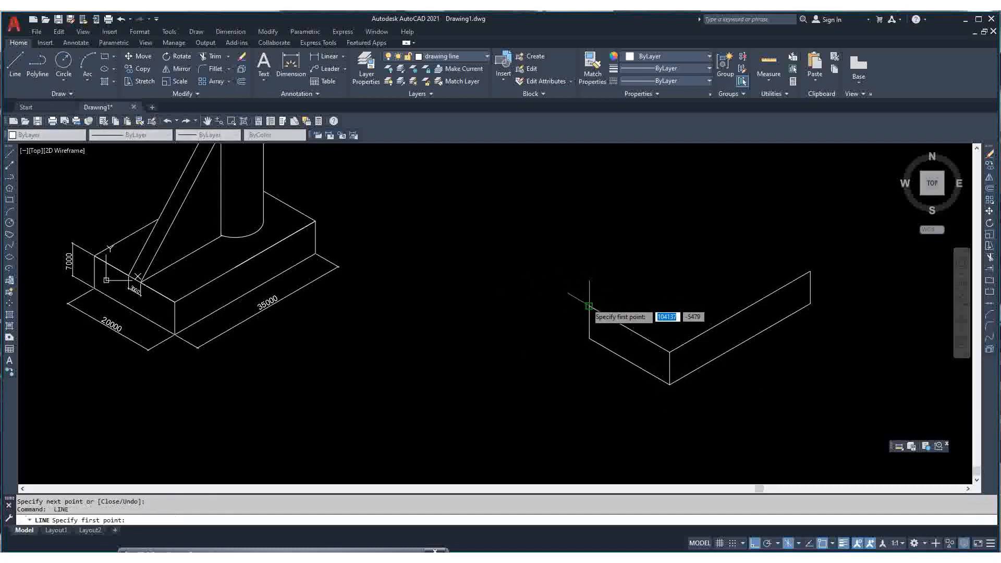
click(589, 307)
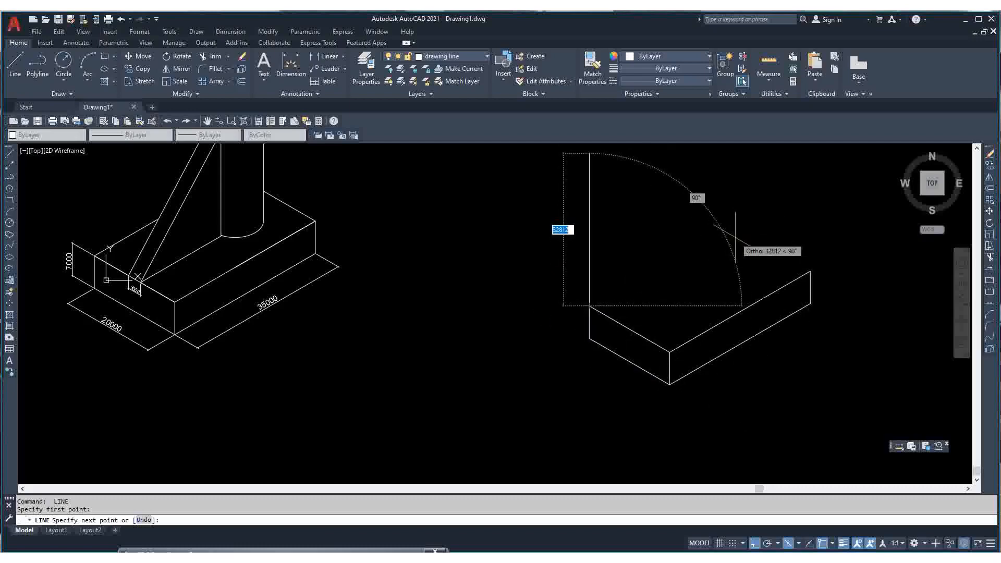
key(F5)
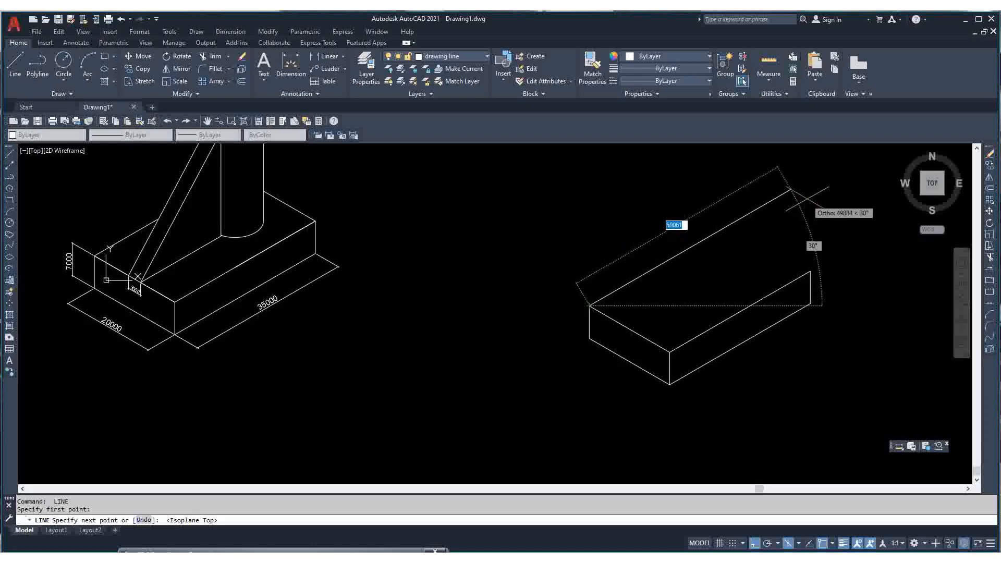
text(35000)
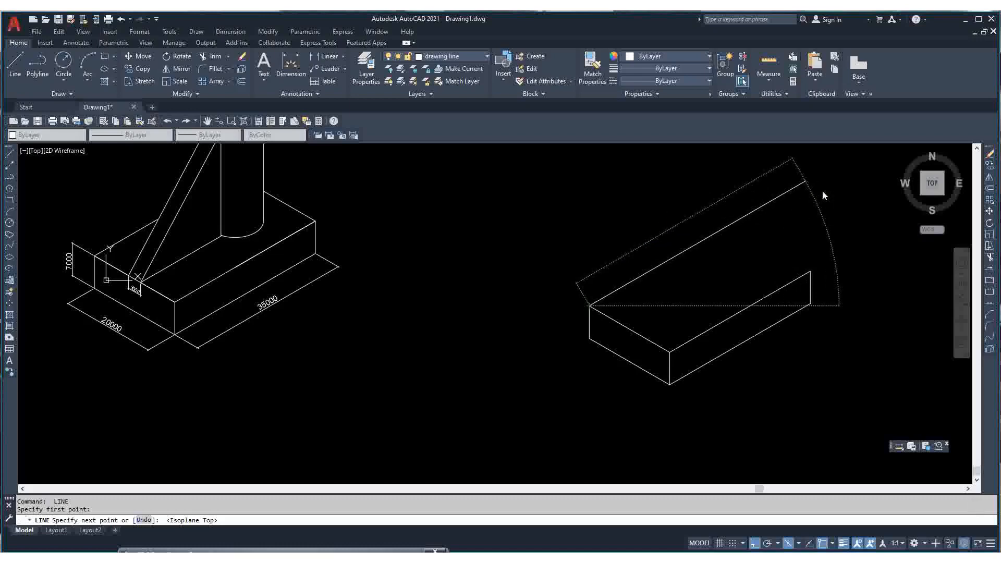
key(Return)
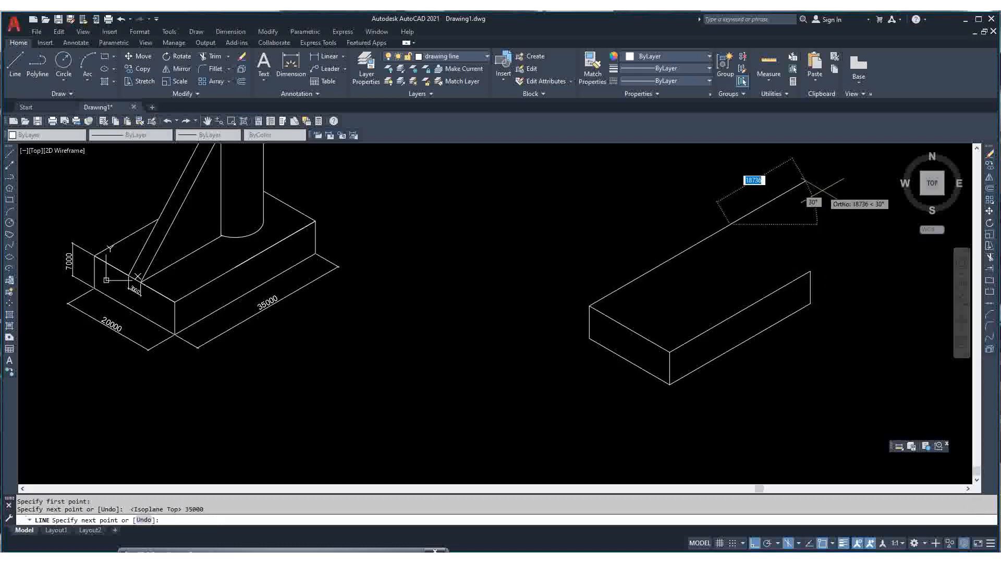
click(811, 272)
key(Return)
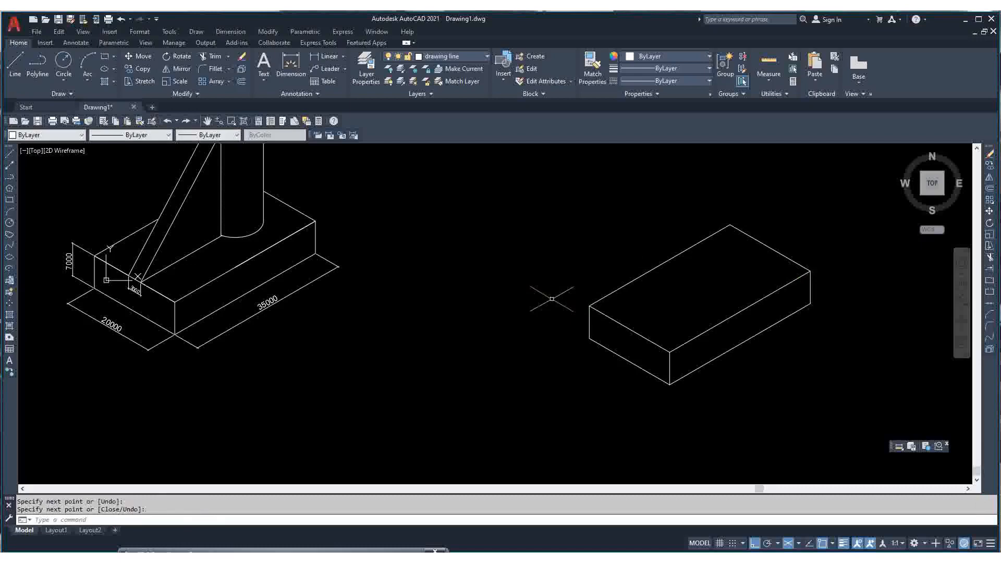
- From the long face's far upper corner, draw a 5000 line back along the upper edge and a 20000 line at 150° across the top face
scroll(227, 422, down, 2)
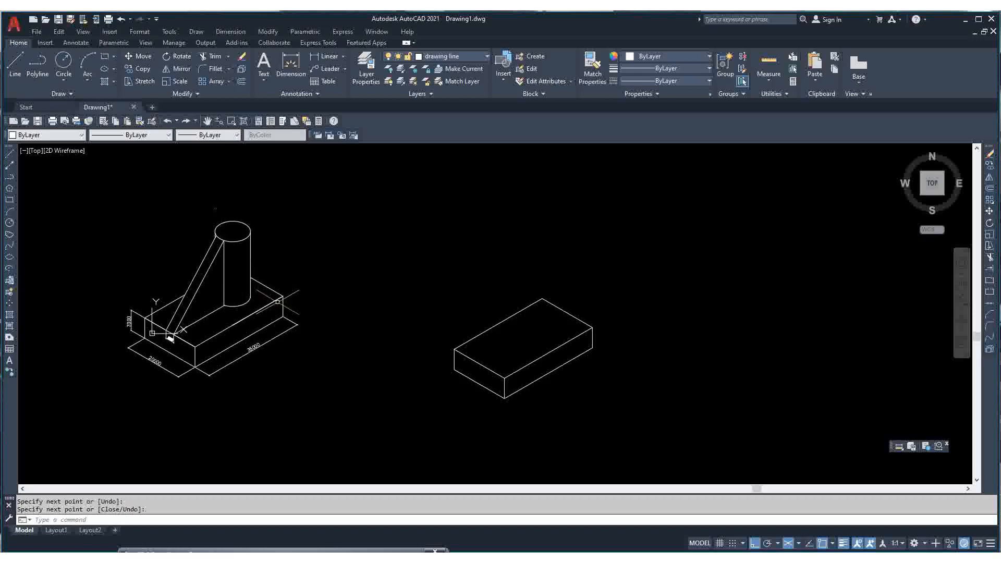
scroll(585, 334, up, 4)
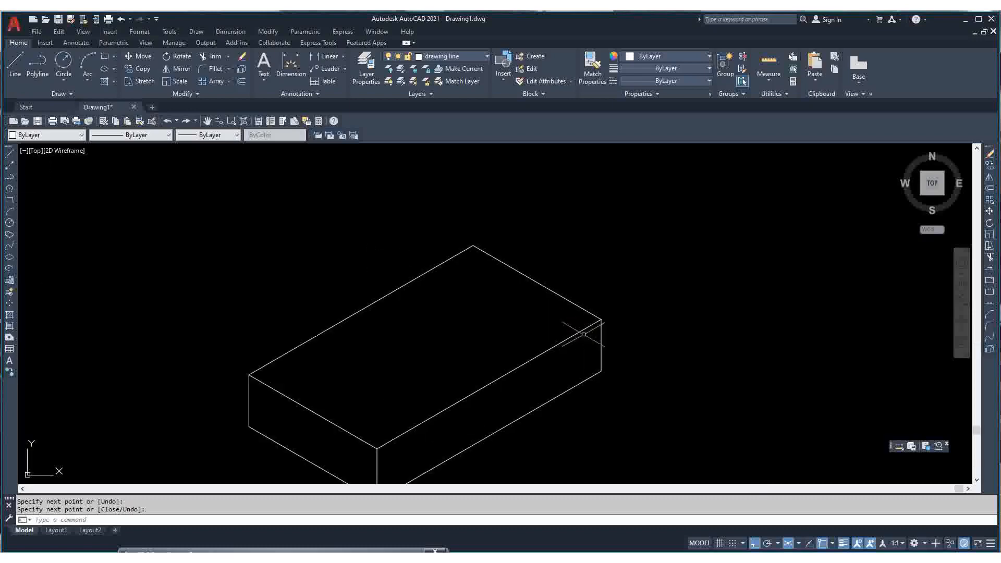
scroll(583, 334, down, 4)
scroll(577, 330, up, 2)
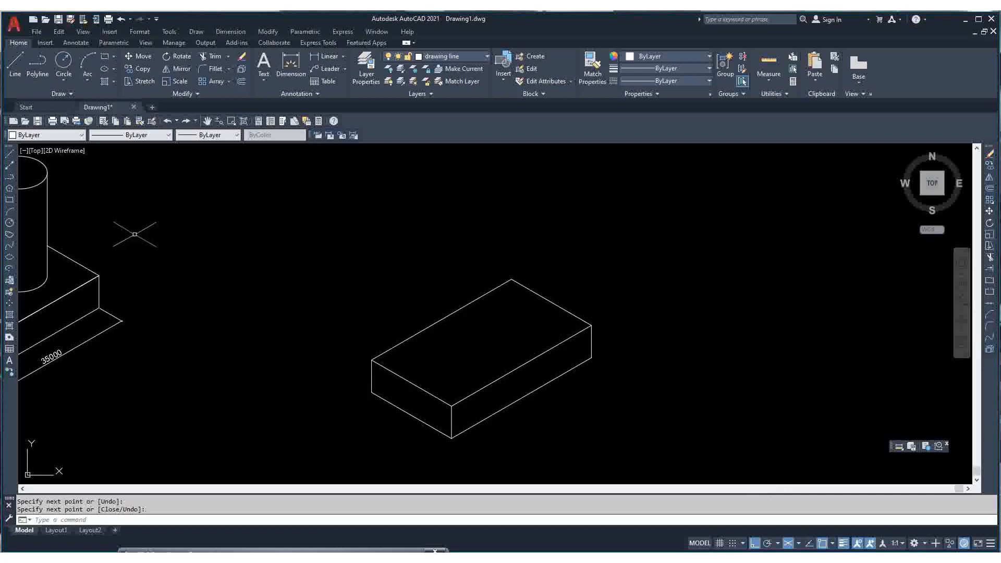
click(9, 156)
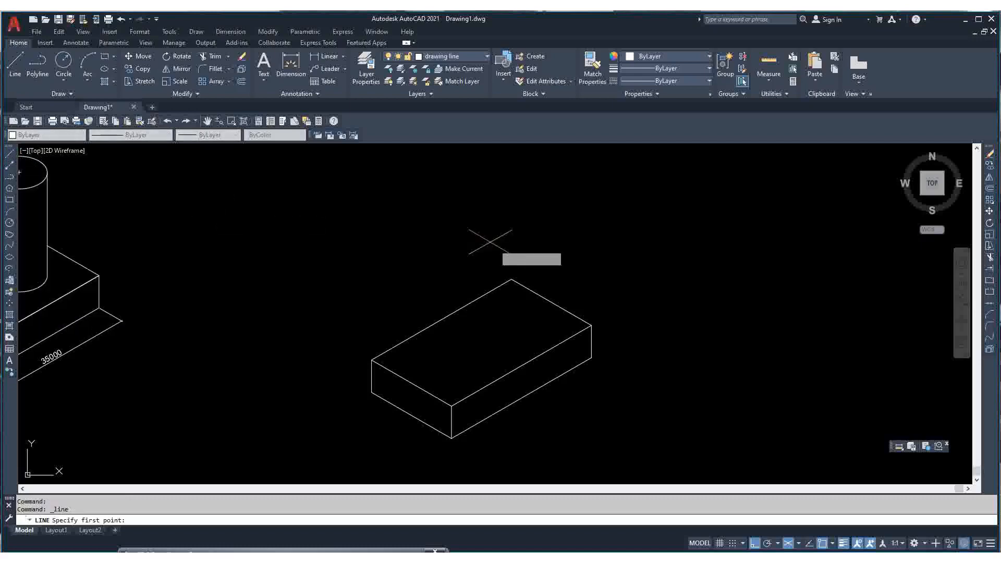
click(592, 326)
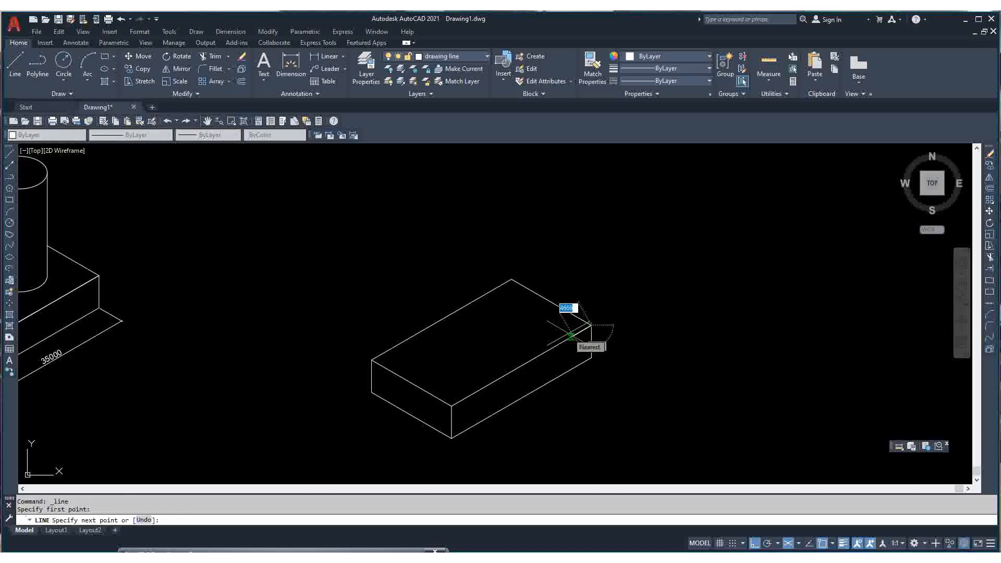
text(500)
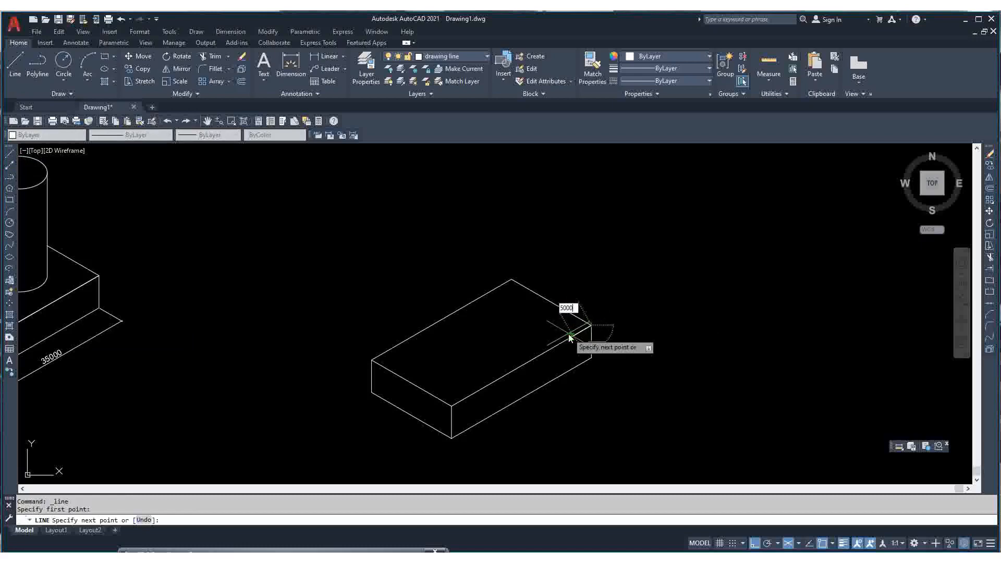
text(0)
key(Return)
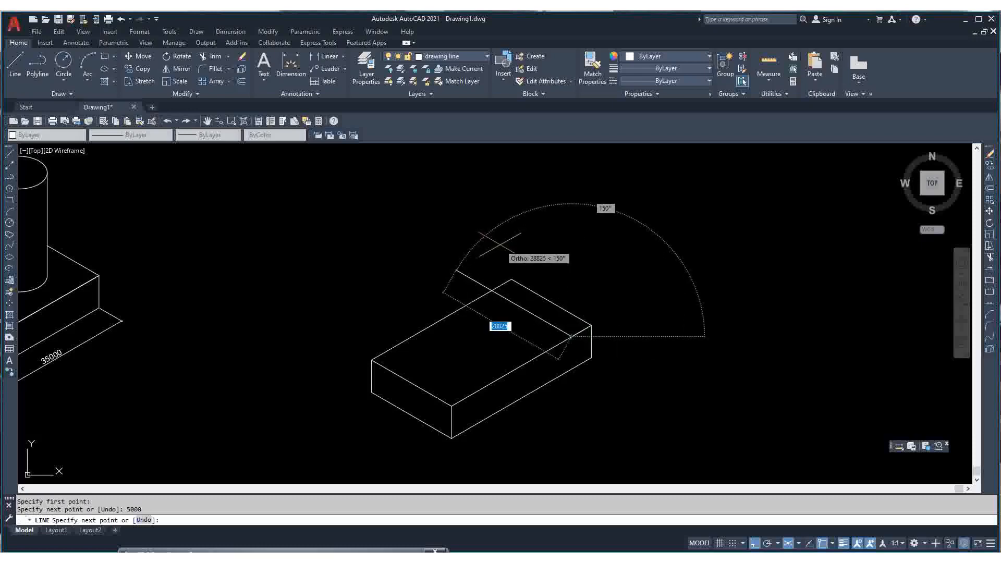
text(20000)
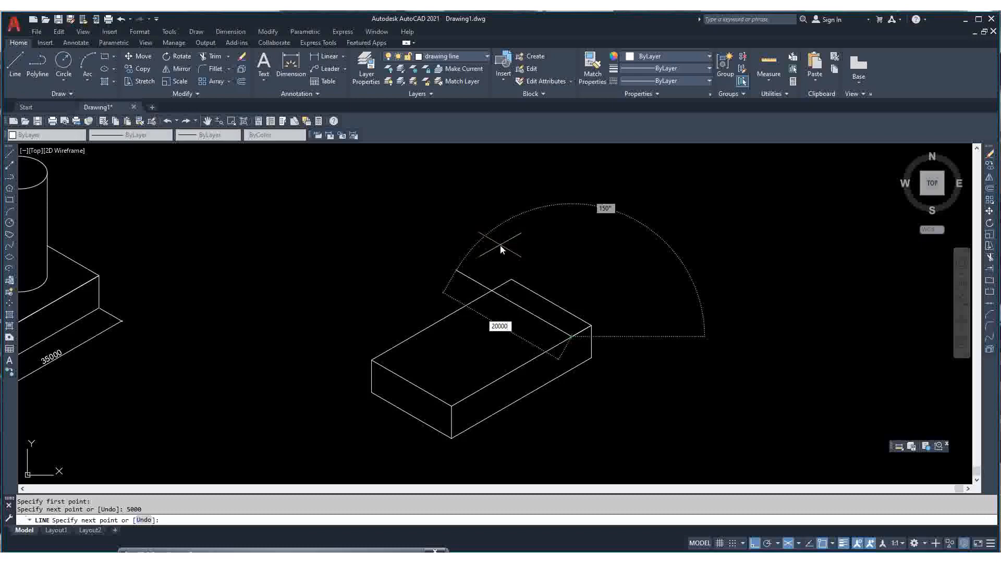
key(Return)
key(Return)
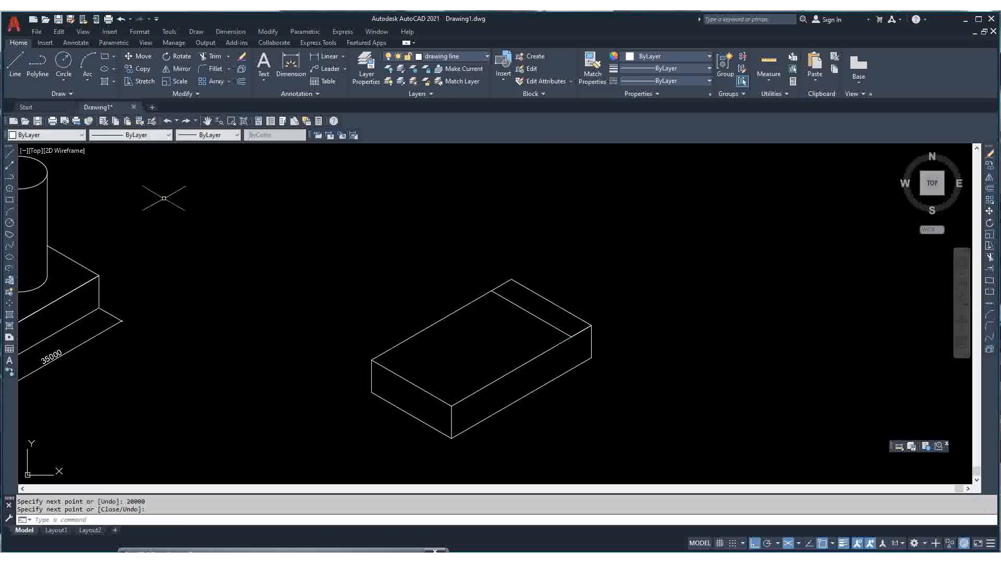
- From the first cross line's near end, draw 10000 further along the long upper edge, then a 20000 line at 150° across the top face
key(Return)
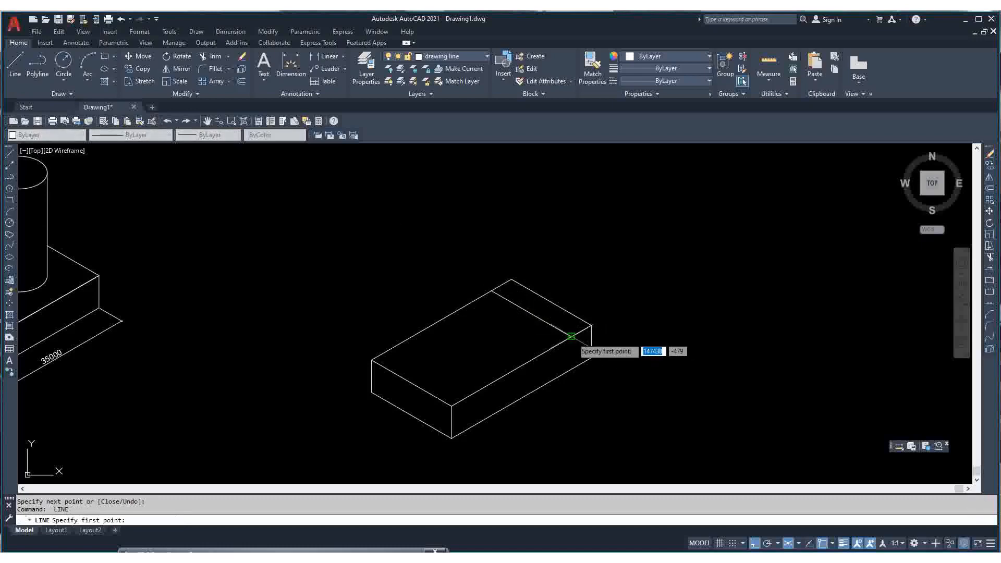
click(571, 336)
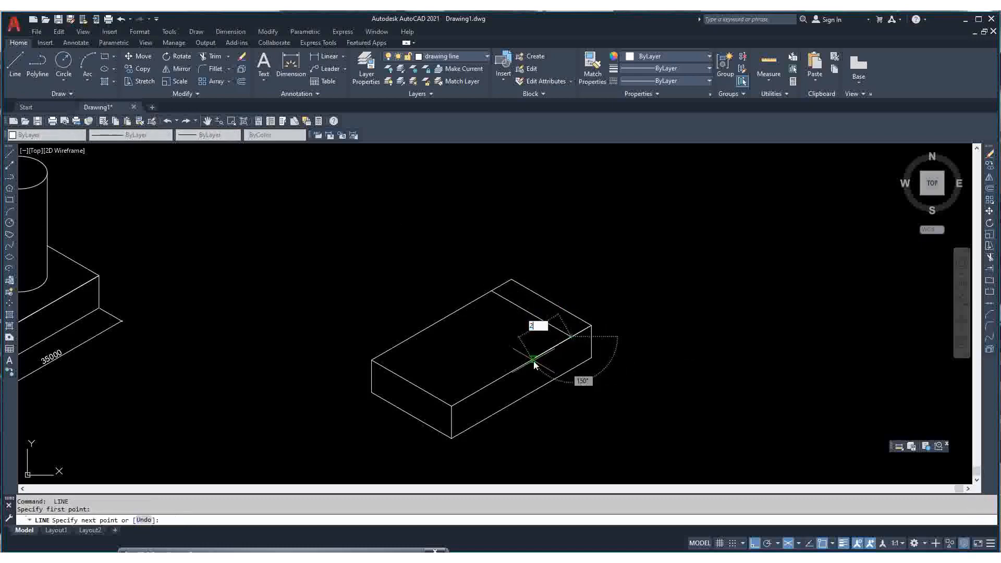
text(1000)
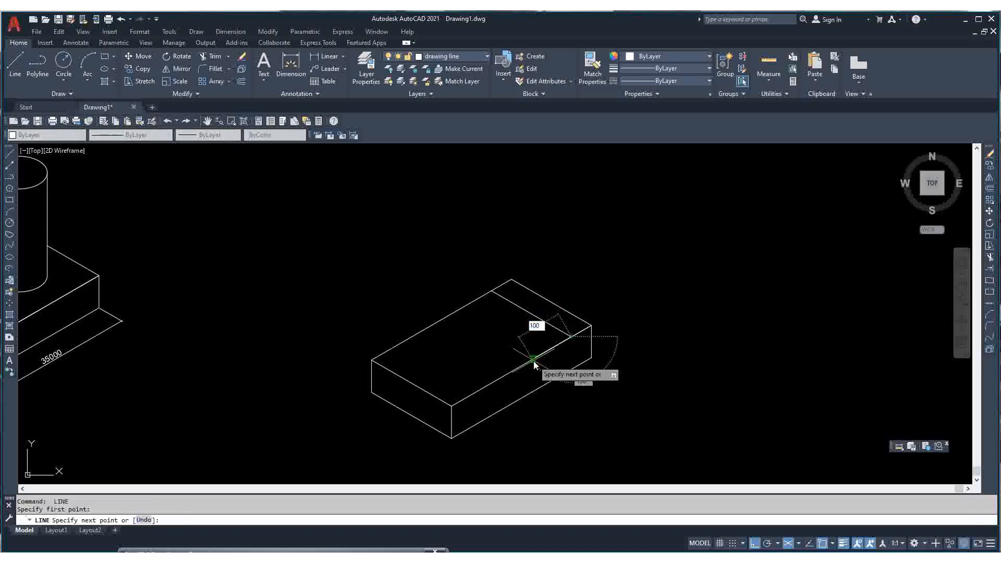
key(Return)
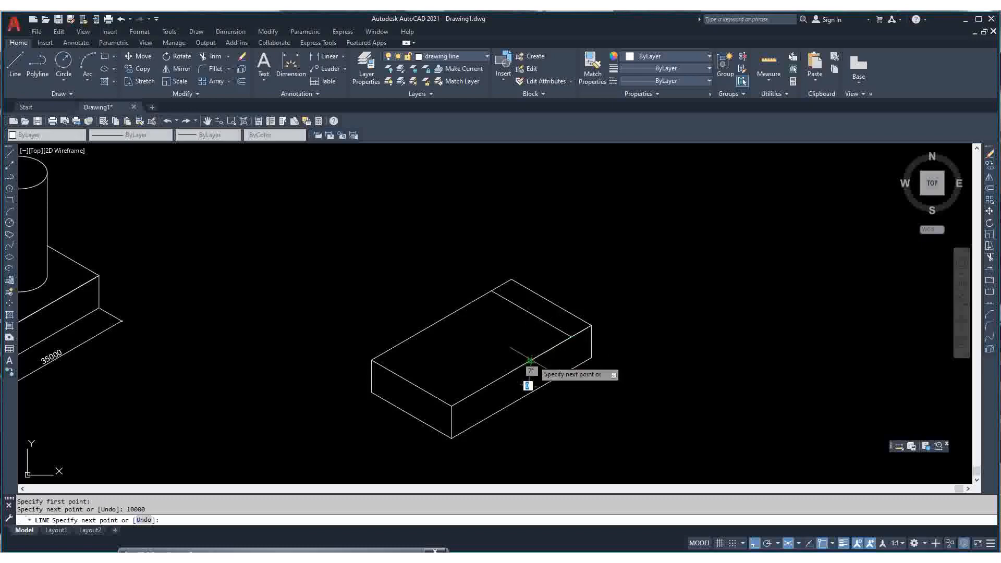
text(2)
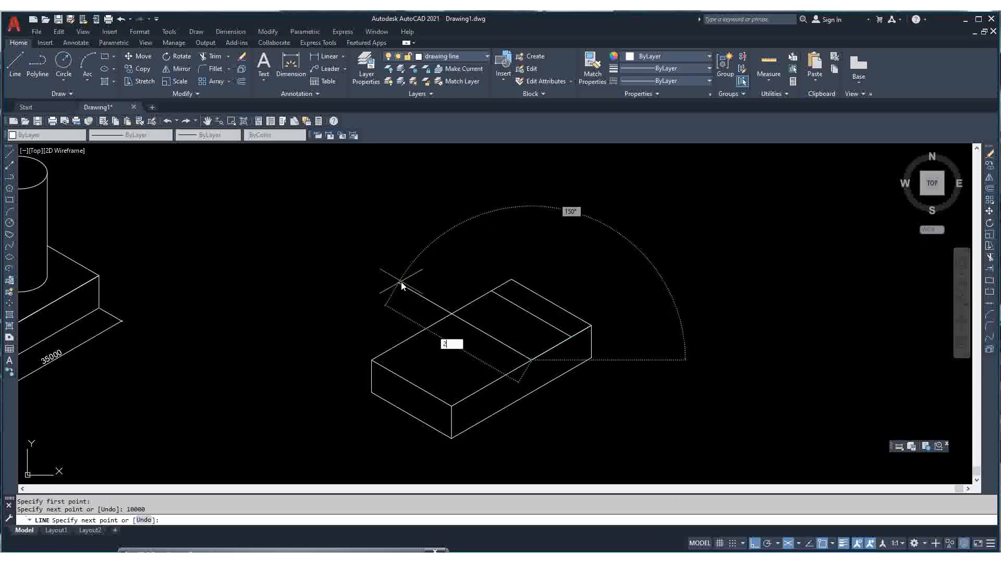
text(0000)
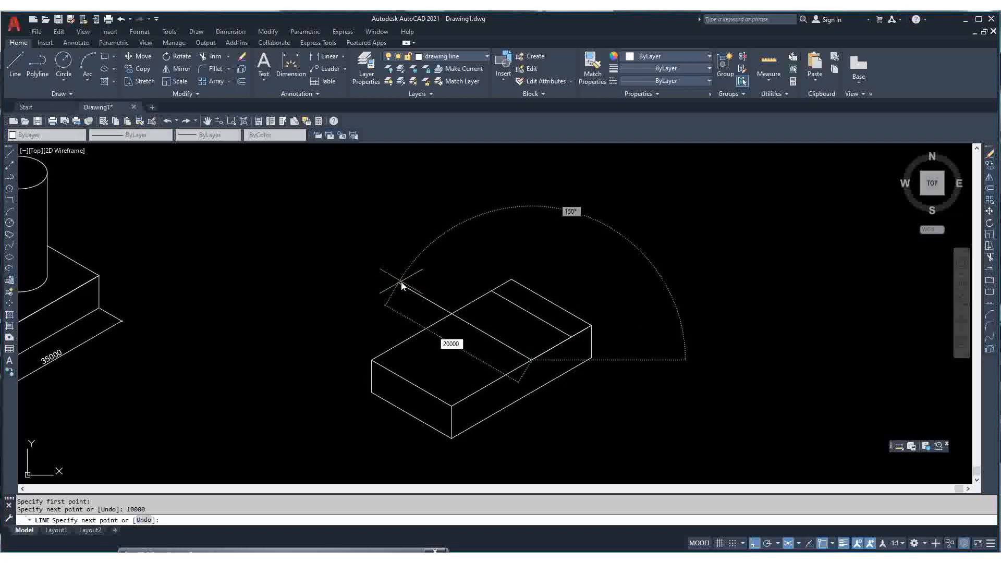
key(Return)
key(Escape)
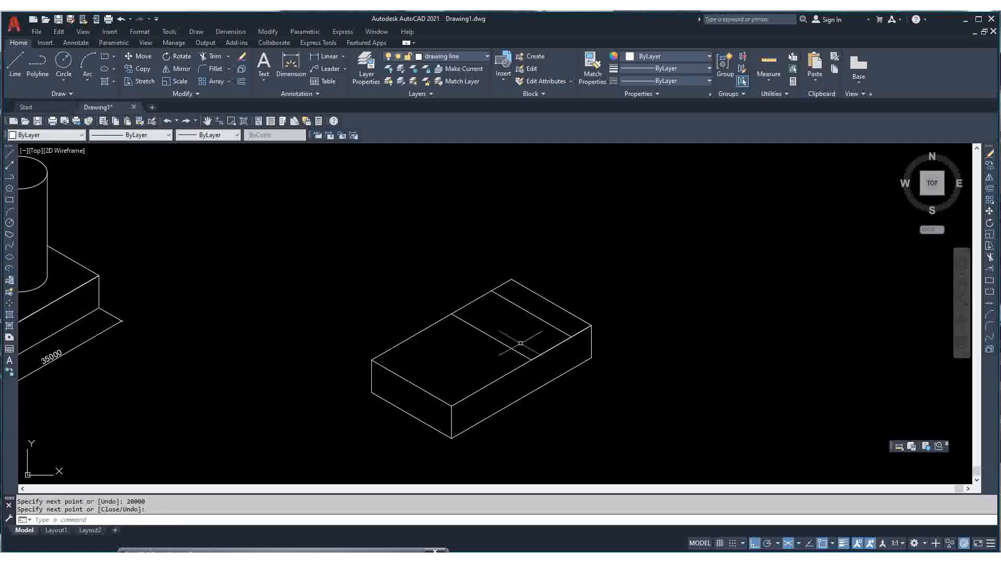
- From the second cross line's near end, draw 5000 further along the long upper edge and a third 20000 cross line at 150°
key(Return)
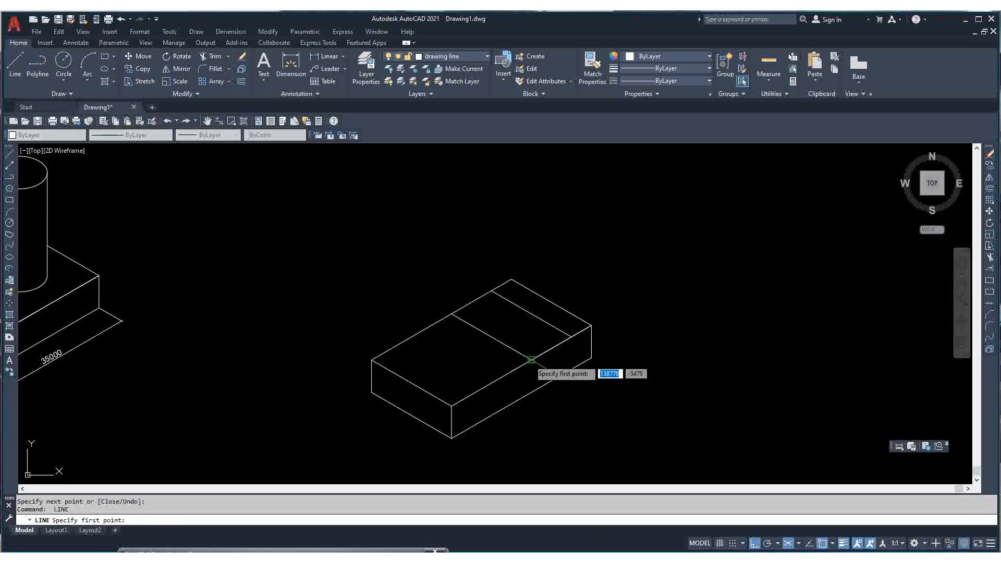
click(531, 359)
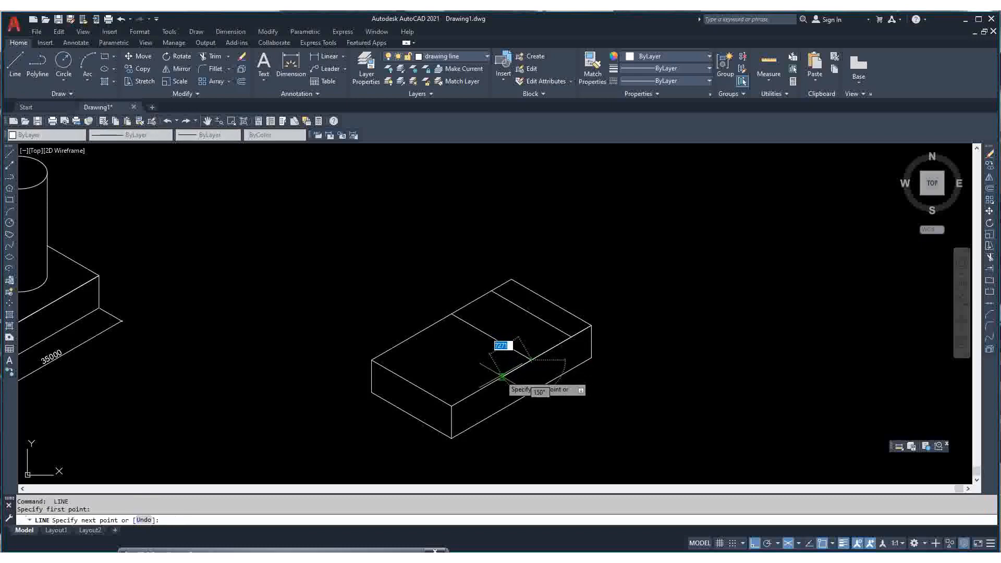
text(5000)
key(Return)
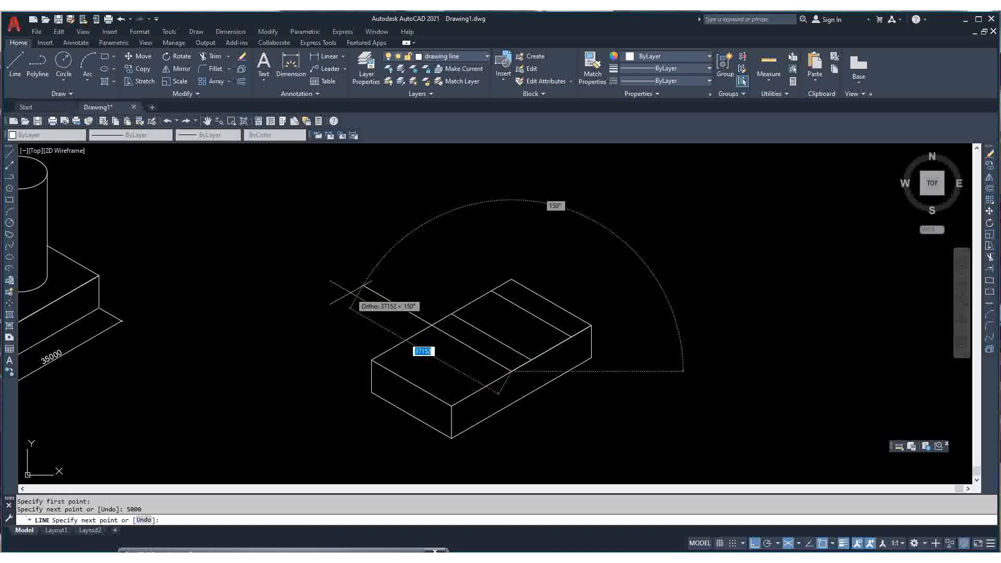
text(200)
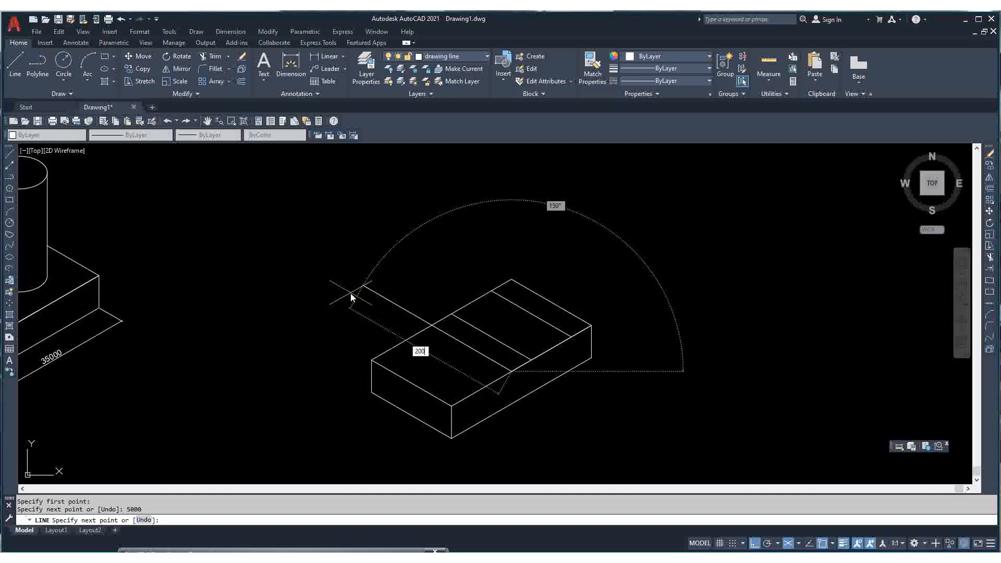
text(00)
key(Return)
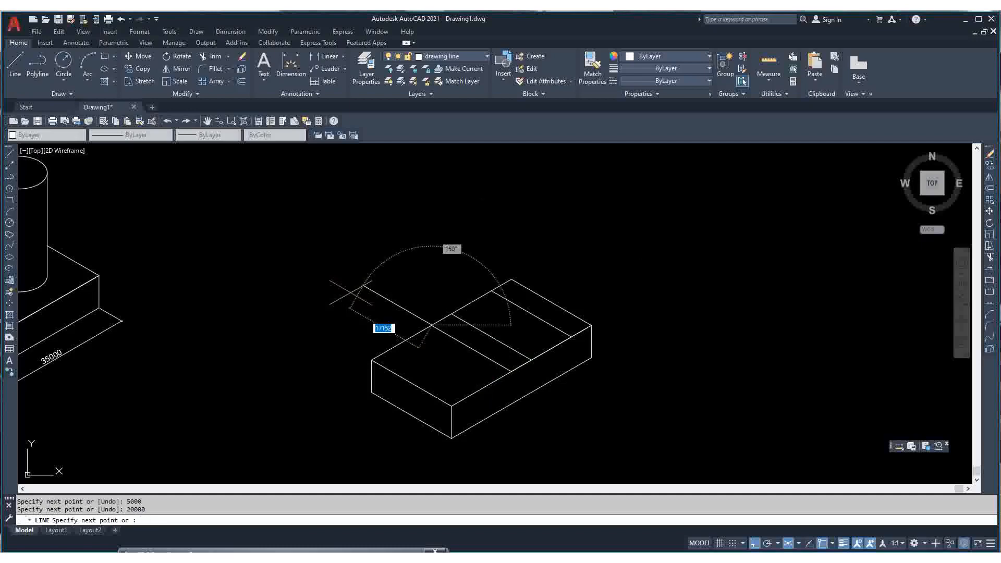
key(Return)
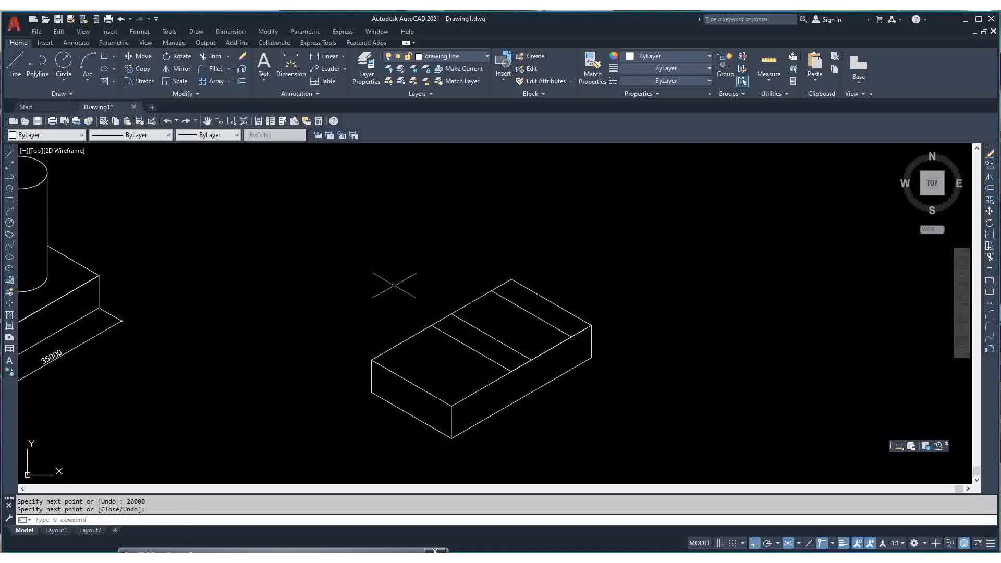
- From the third cross line's far end, draw 5000 back along it, then a 20000 line at 30° lengthwise over the top face
click(8, 157)
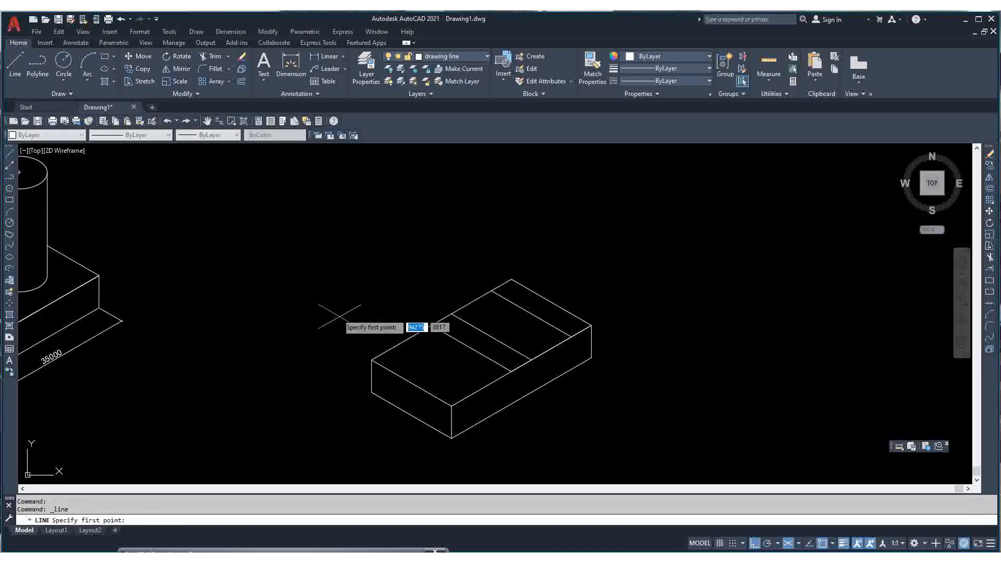
click(432, 325)
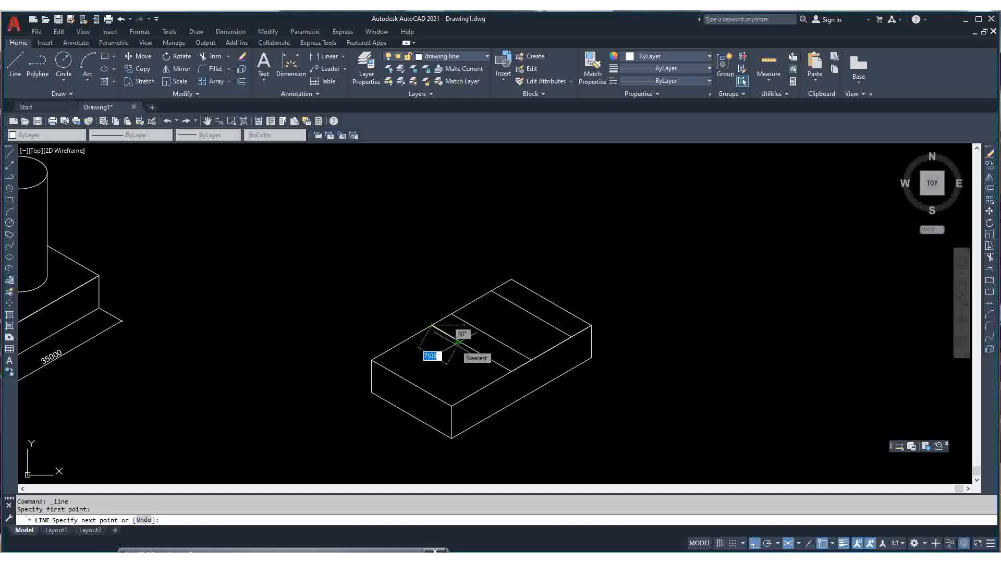
text(5000)
key(Return)
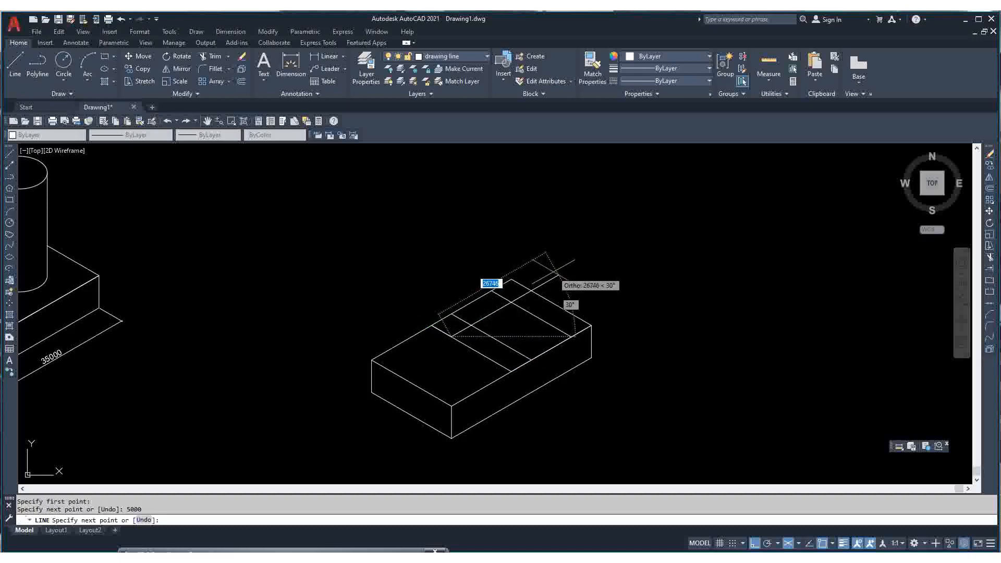
text(2)
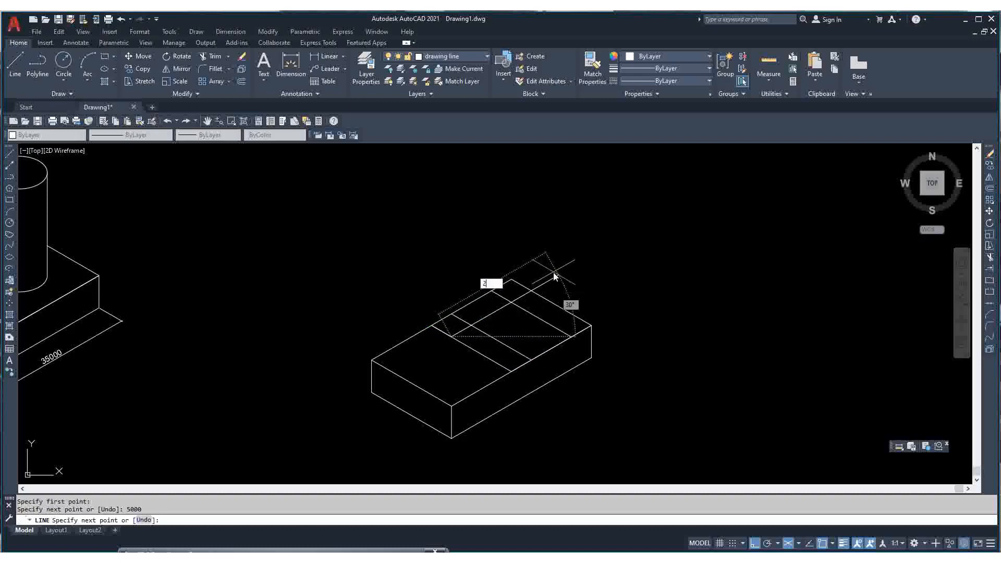
text(0000)
key(Return)
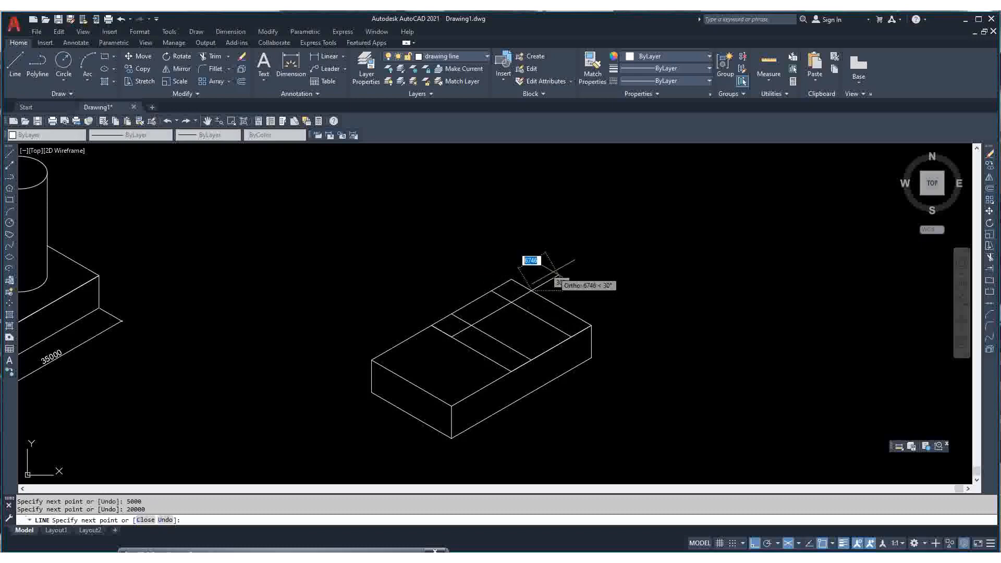
key(Return)
- From the lengthwise line's start on the third cross line, draw 10000 further along that cross line, then a 20000 line at 30° lengthwise
key(Return)
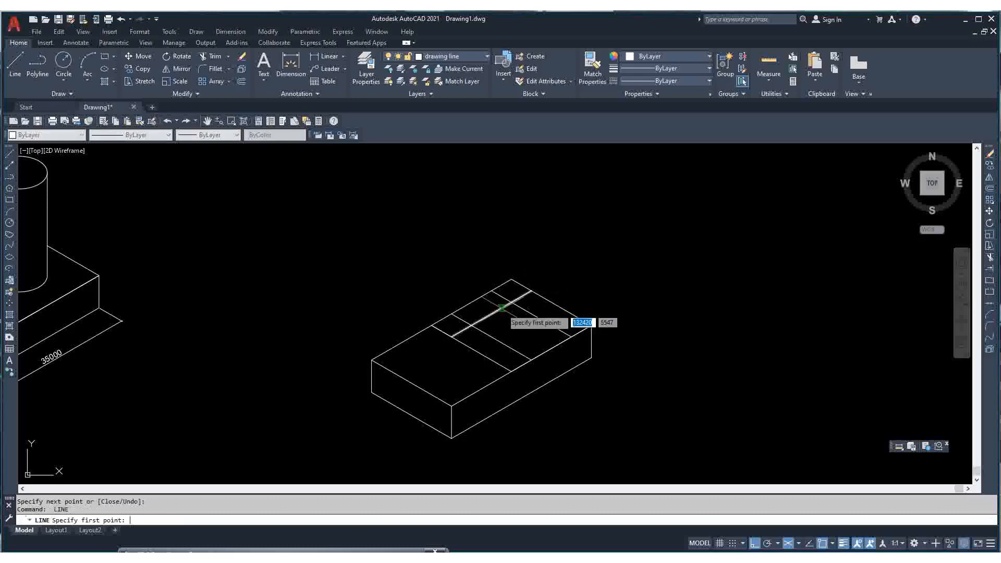
click(452, 336)
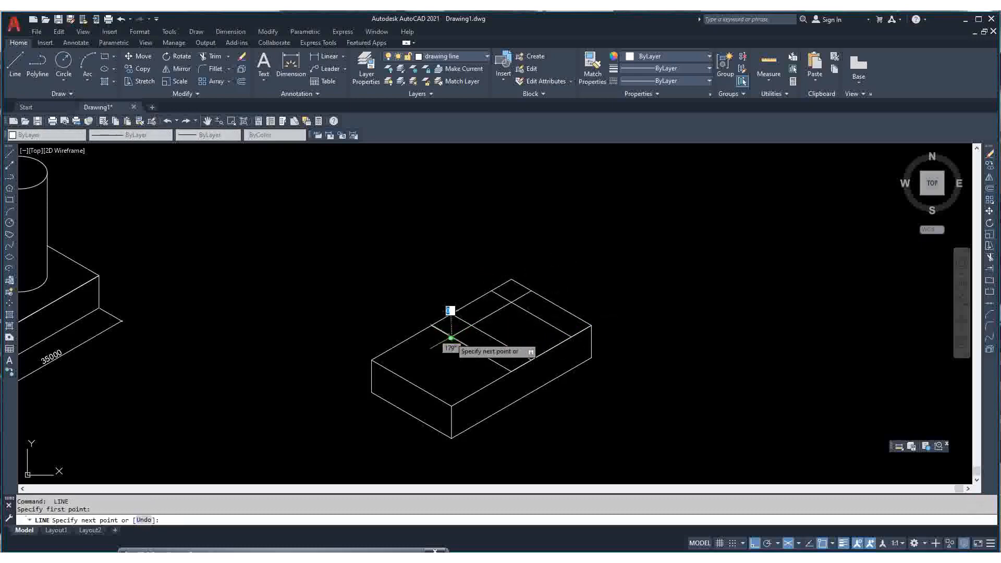
text(1)
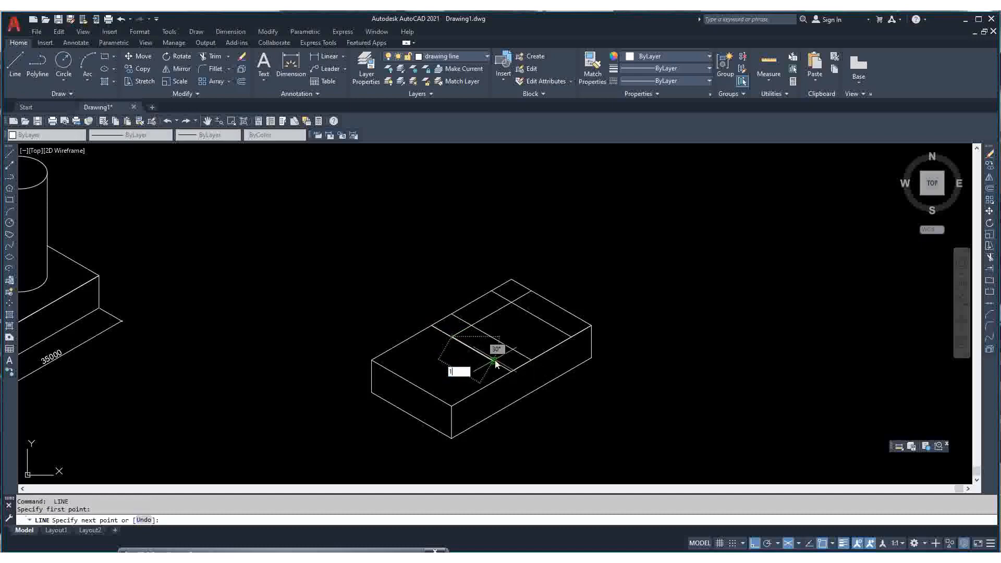
text(0000)
key(Return)
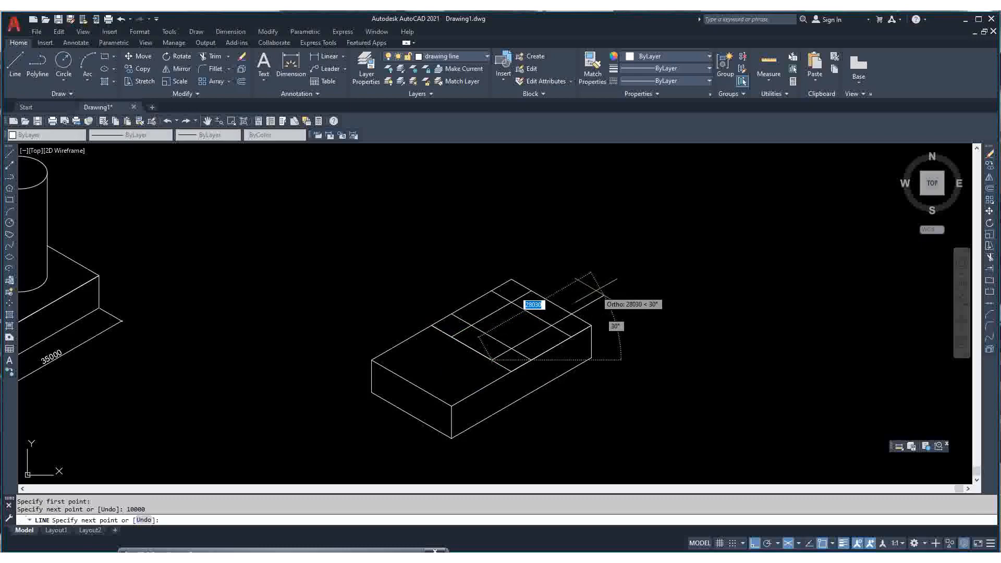
text(20000)
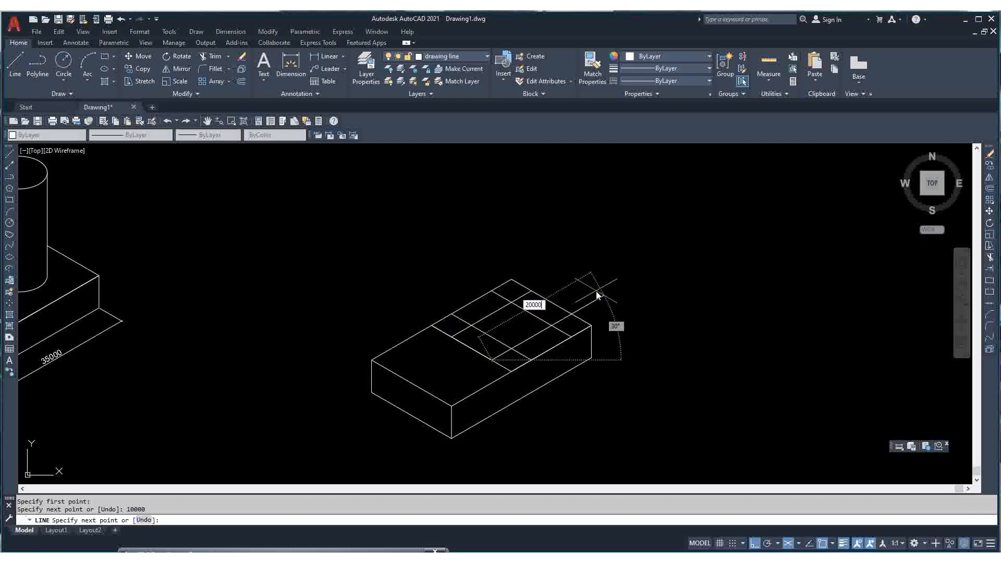
key(Return)
key(Return)
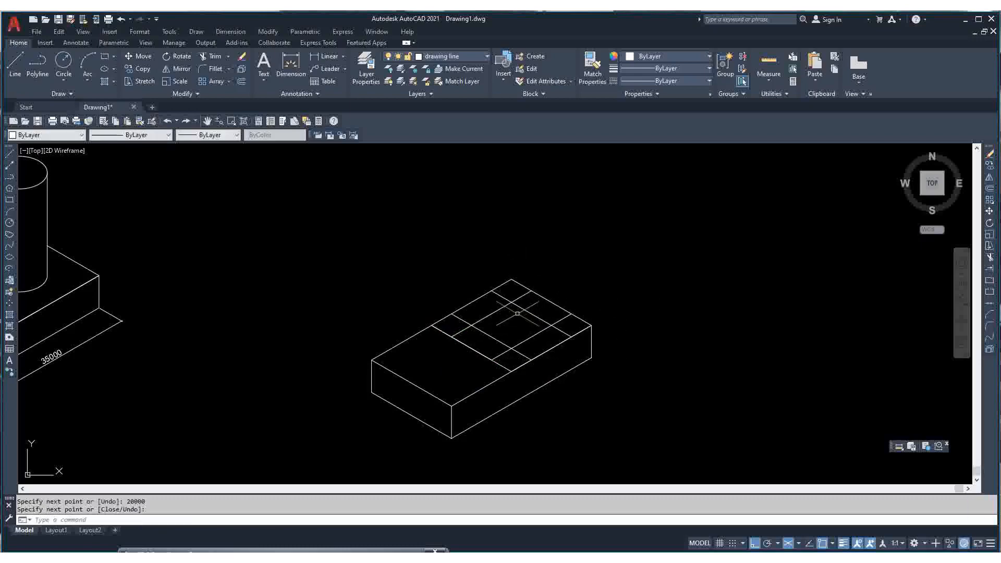
- Draw both diagonals of the central square formed by the guide lines on the block's top face, connecting its opposite corners
scroll(502, 323, down, 2)
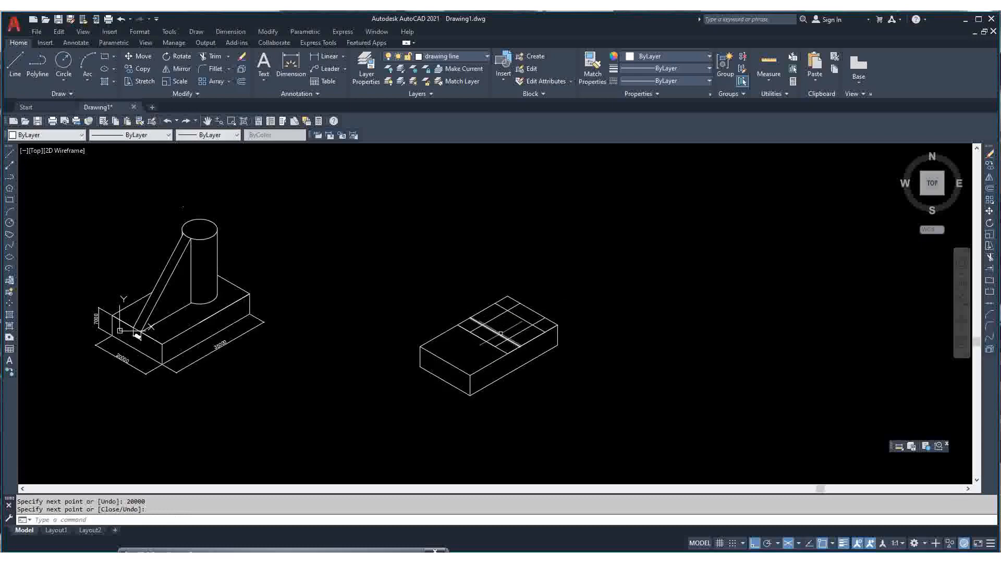
scroll(500, 333, up, 2)
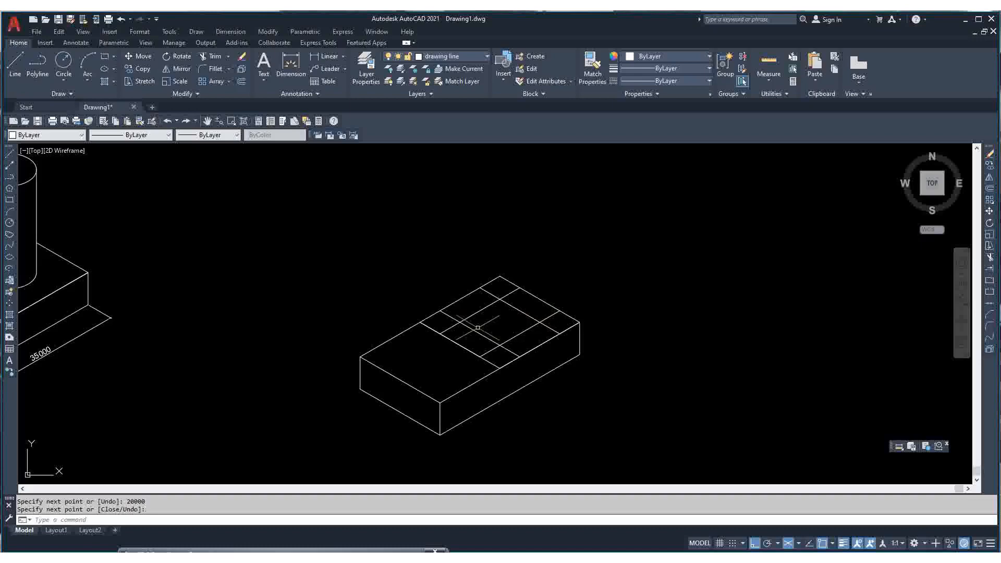
click(8, 154)
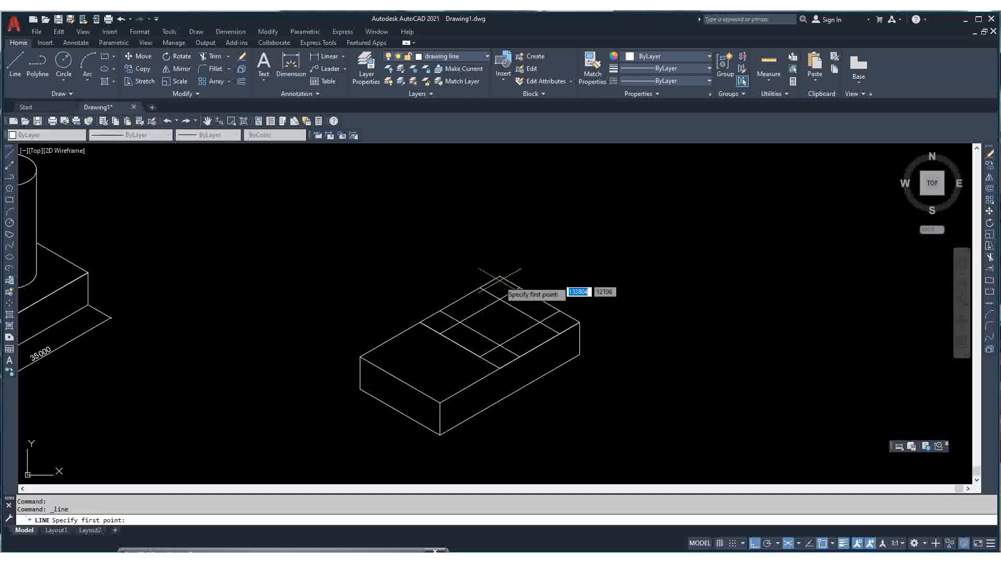
click(500, 298)
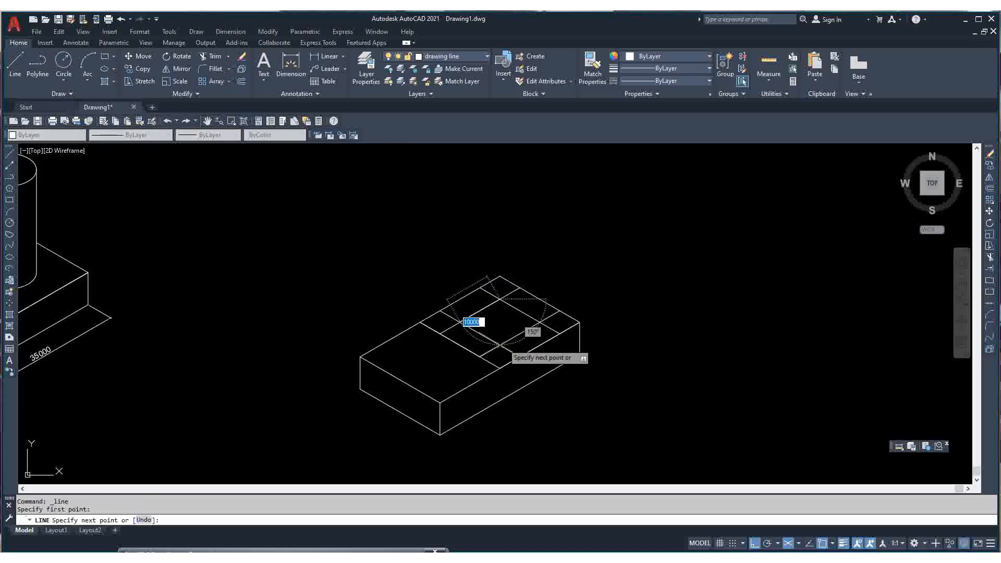
click(503, 345)
key(Return)
key(Return)
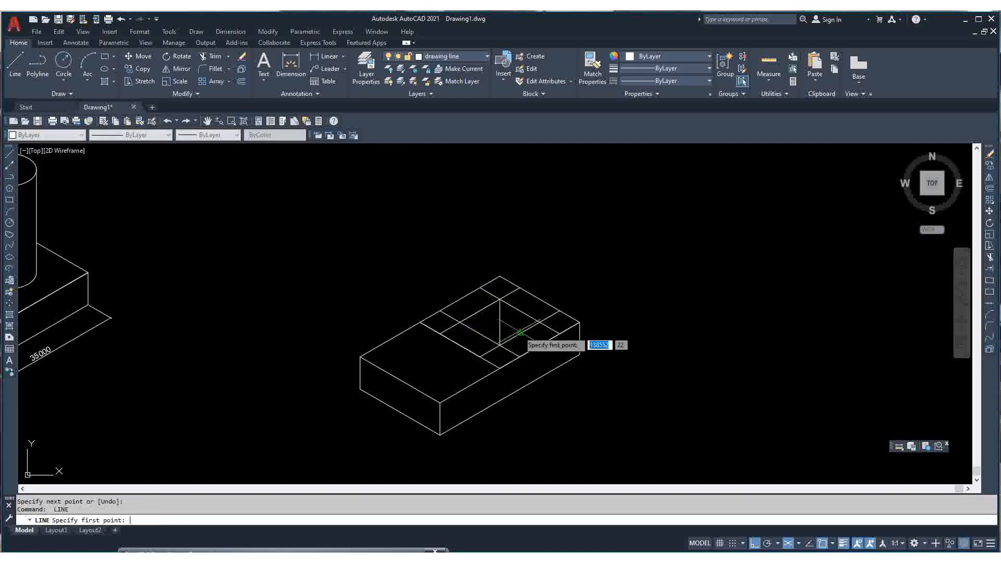
click(540, 322)
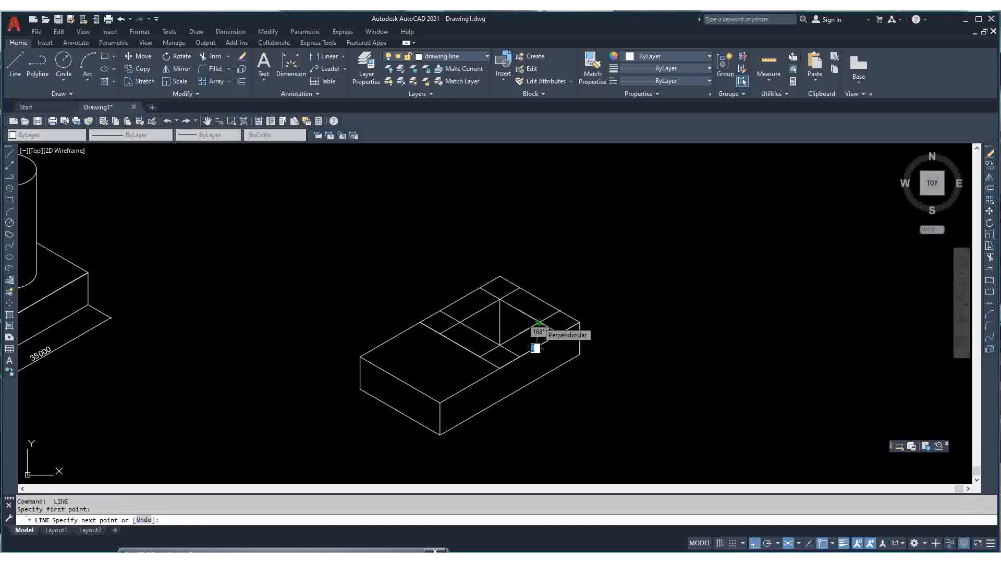
click(459, 322)
key(Return)
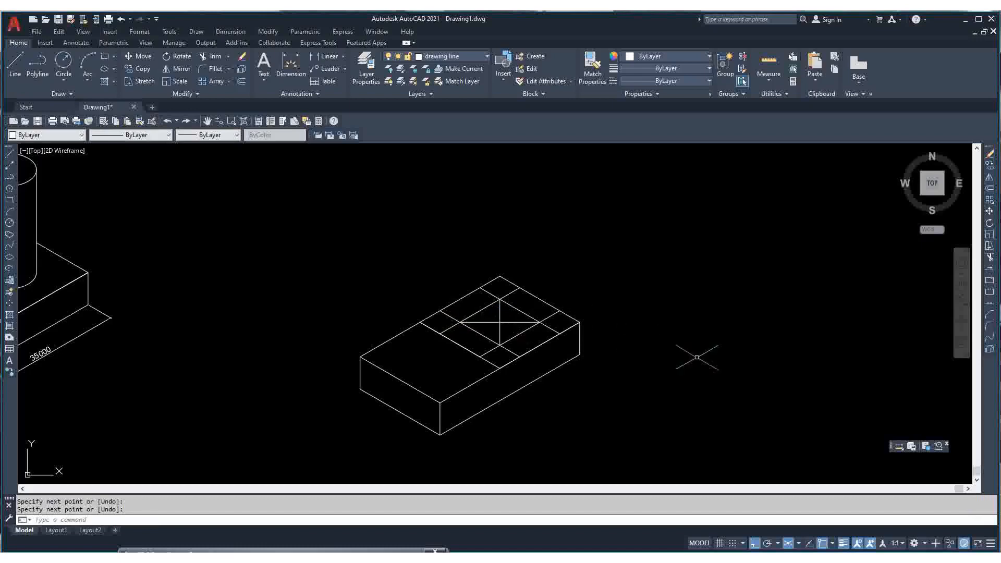
- Trim away the guide line segments that extend beyond the central square on the top face
click(990, 259)
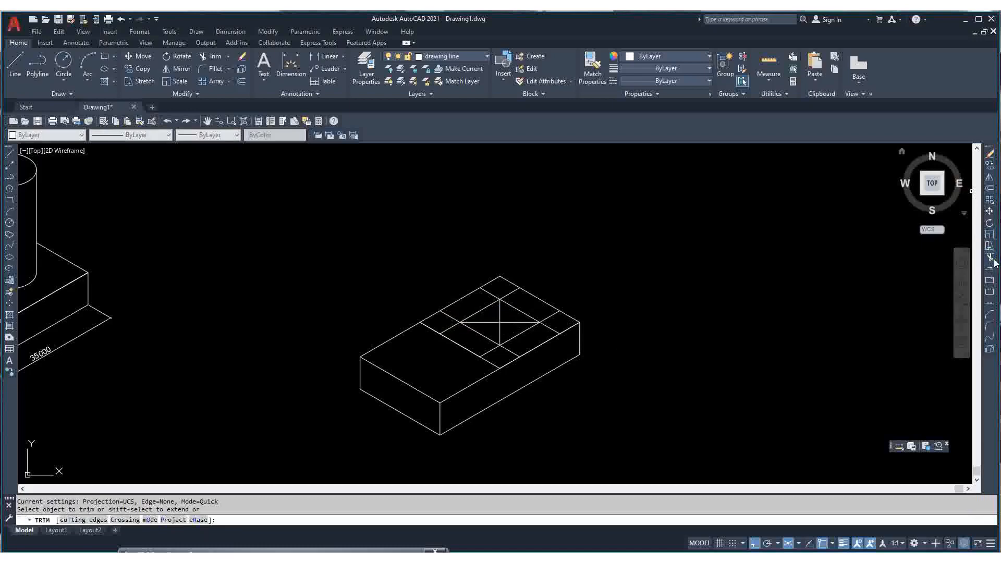
click(856, 249)
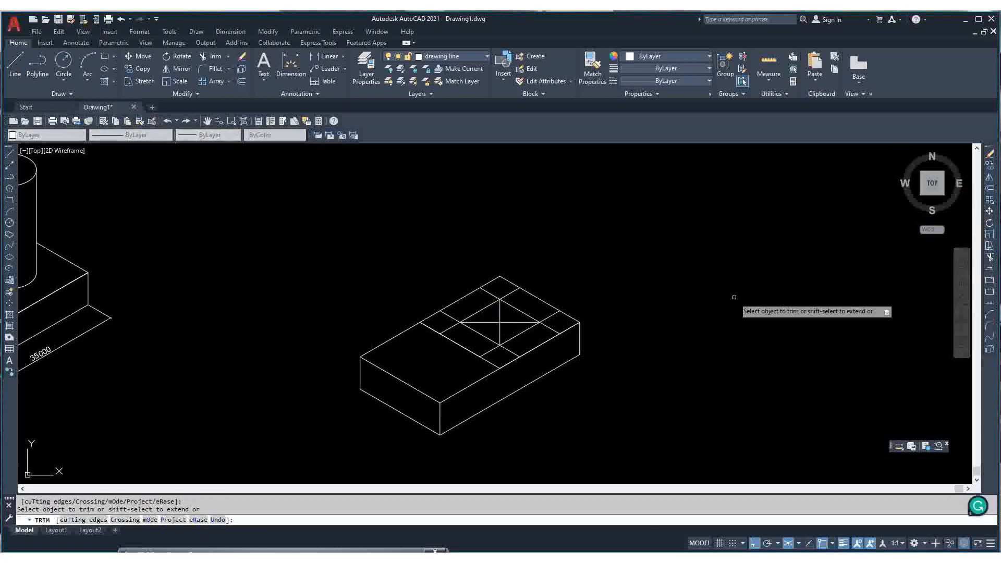
click(494, 351)
click(504, 349)
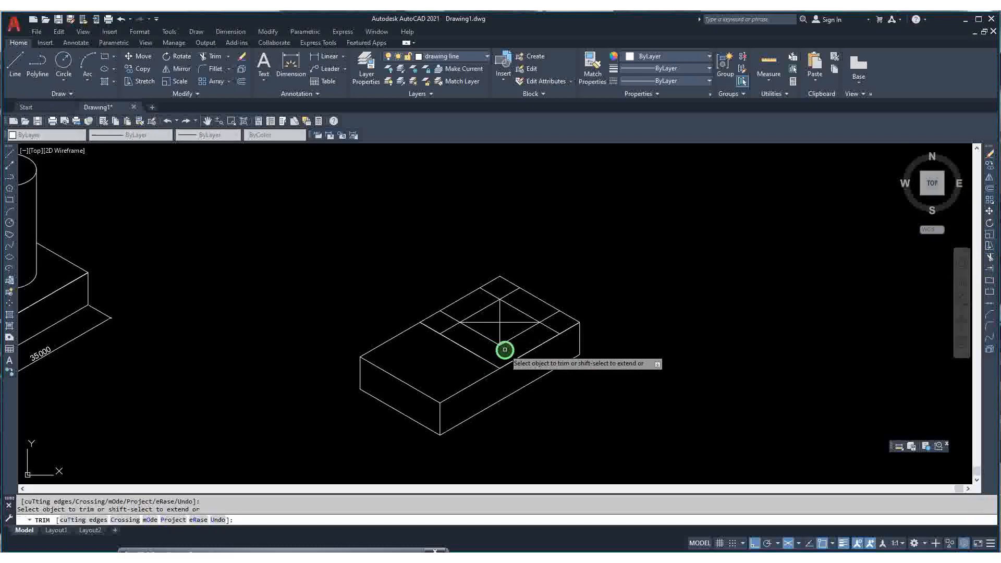
click(551, 326)
click(545, 320)
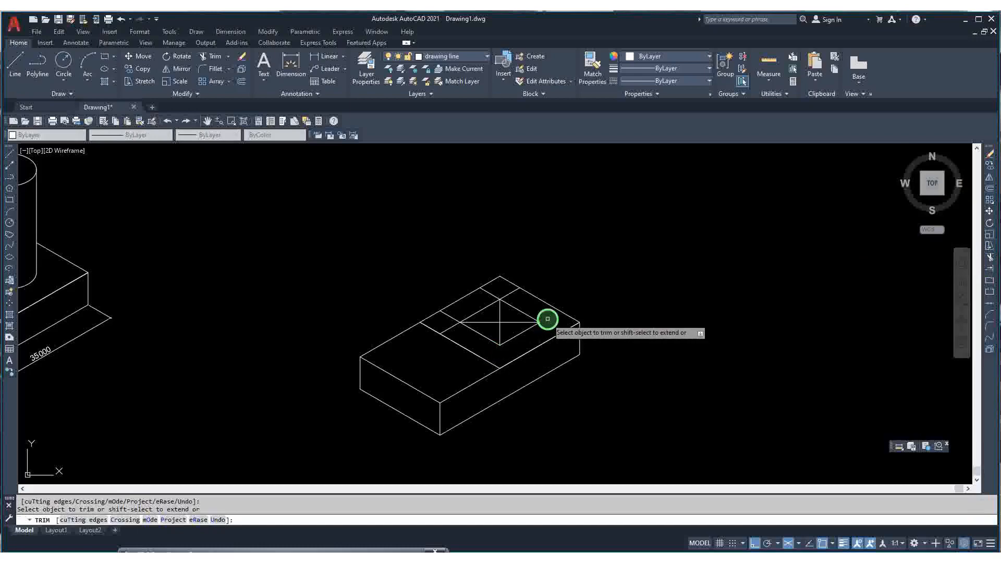
click(510, 294)
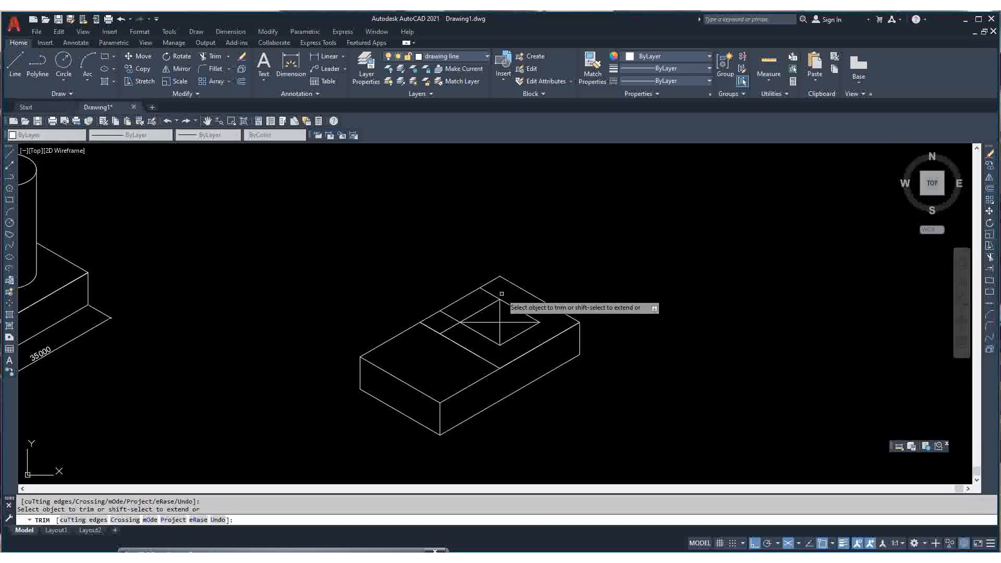
click(496, 293)
click(456, 317)
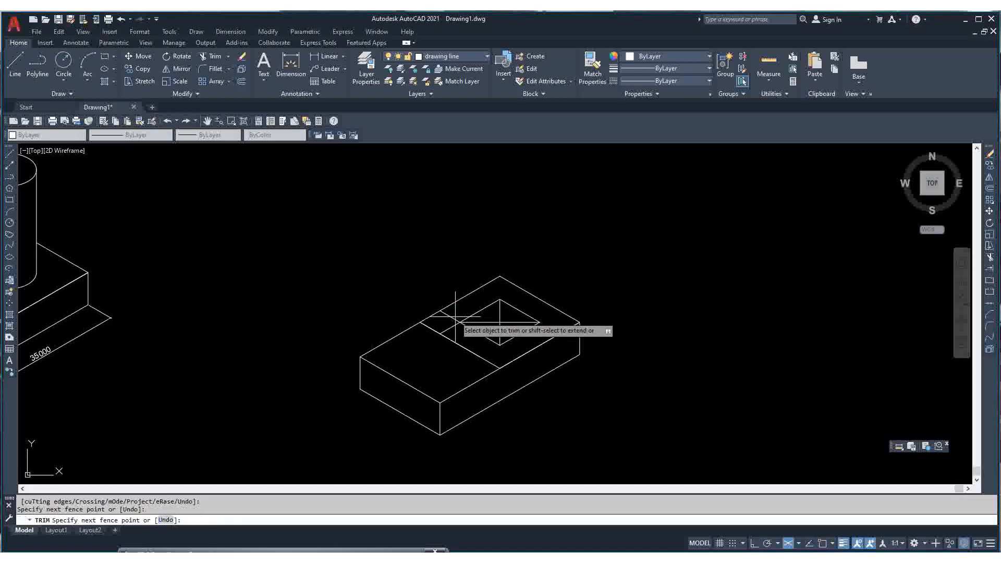
click(452, 319)
key(Return)
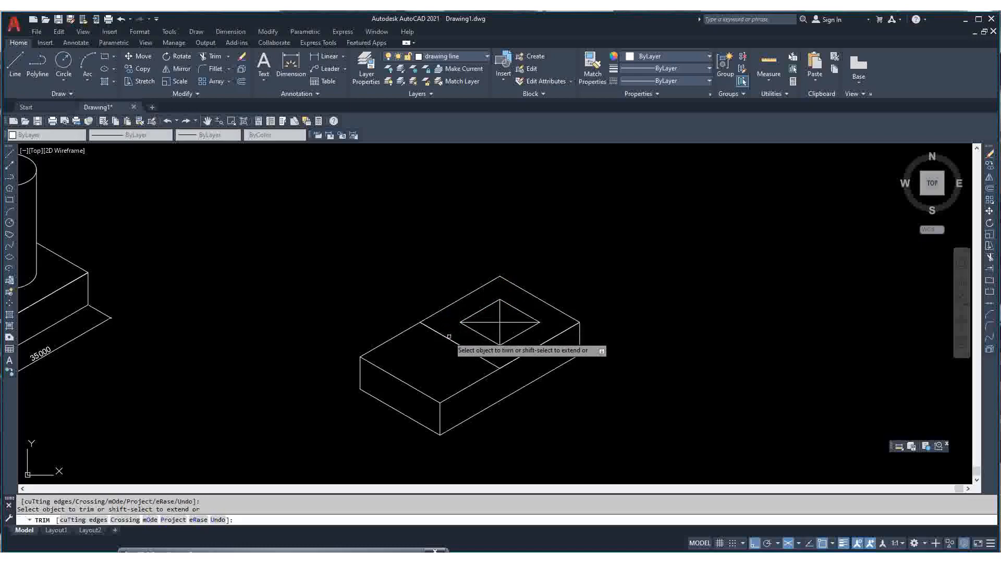
key(Escape)
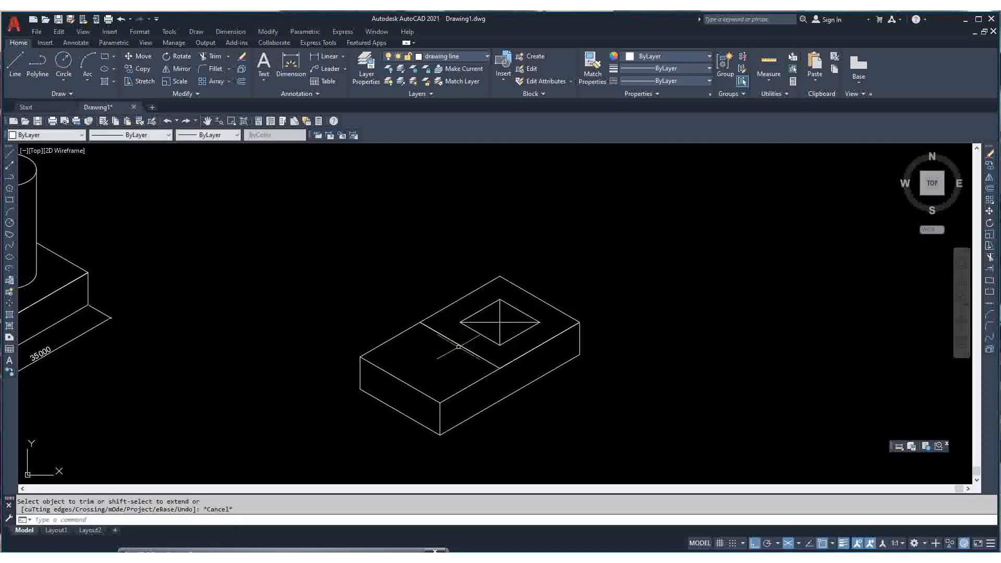
- Delete the leftover overlapping pieces of the third cross line beside the square on the top face
click(459, 345)
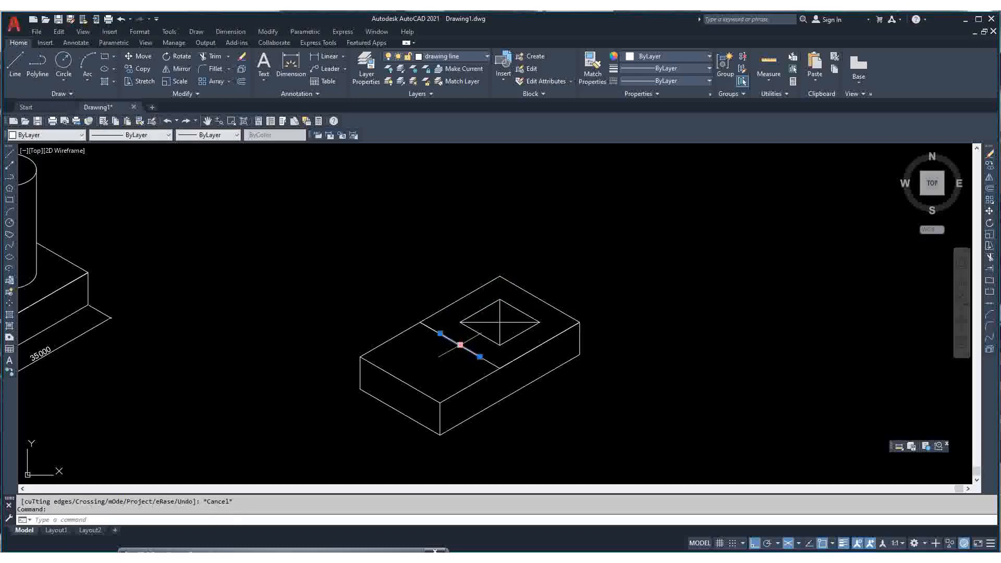
key(Delete)
click(459, 344)
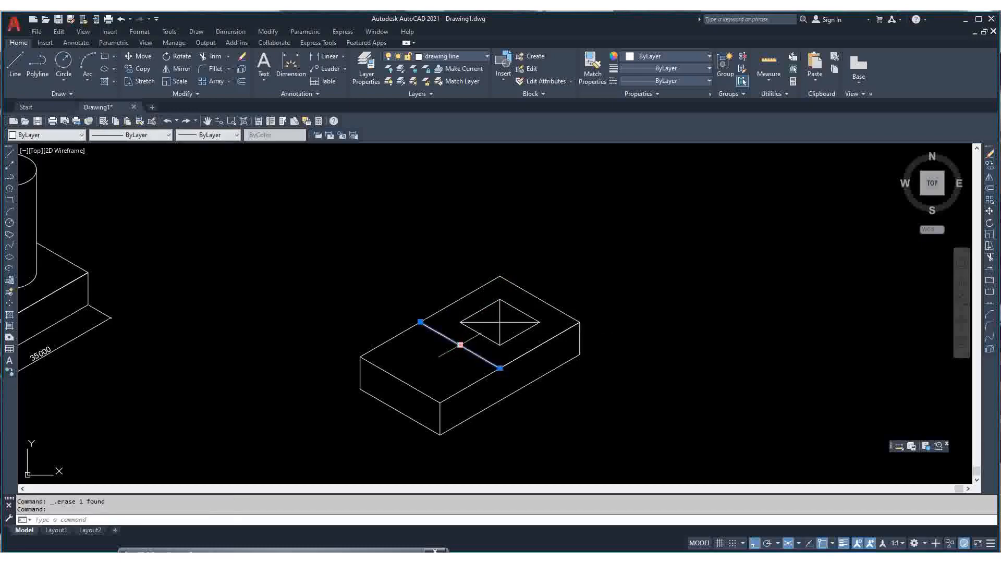
key(Delete)
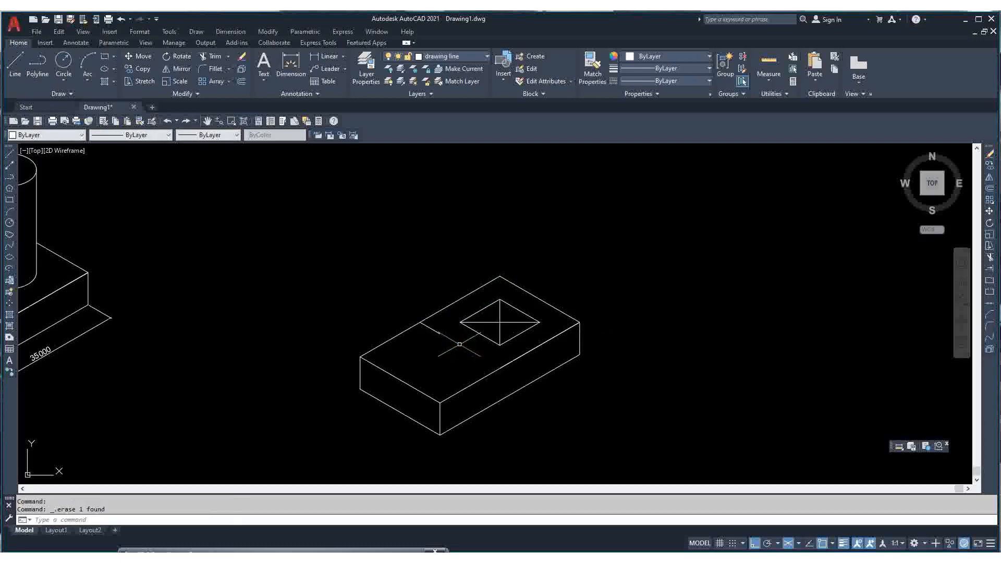
click(434, 331)
key(Delete)
- Draw an isocircle of radius 5000 in the top isoplane, centred where the square's diagonals cross
click(10, 258)
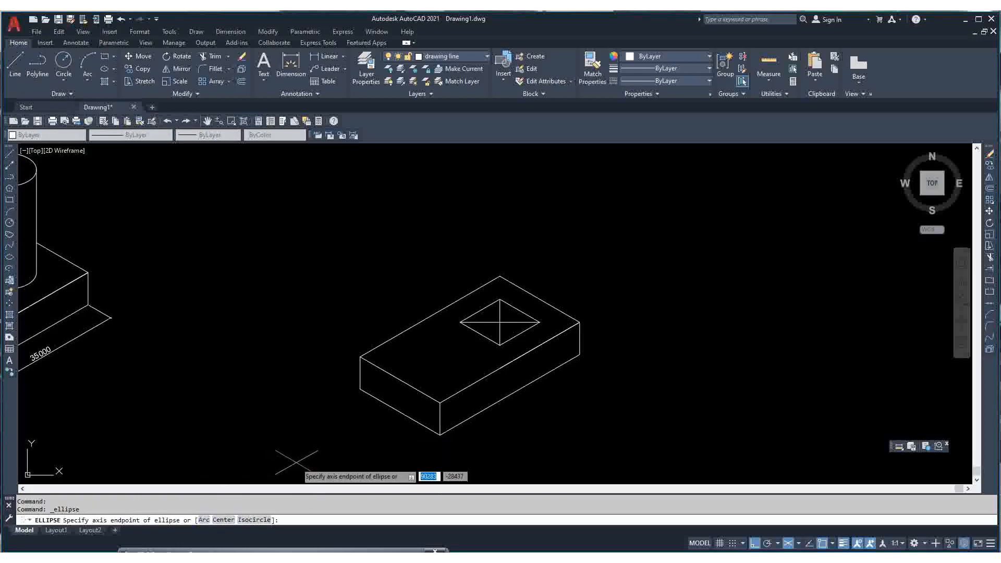
text(i)
key(Return)
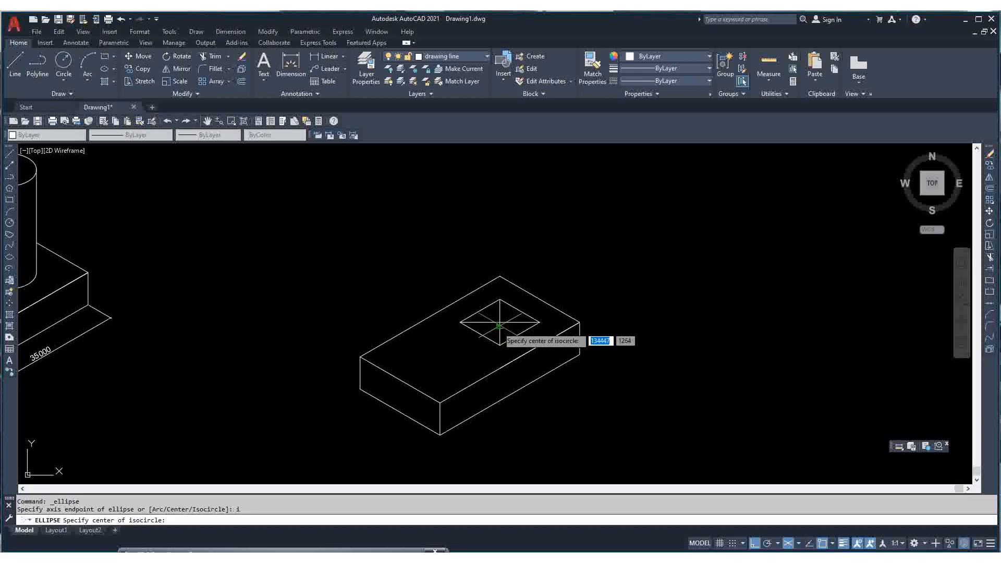
scroll(499, 326, up, 5)
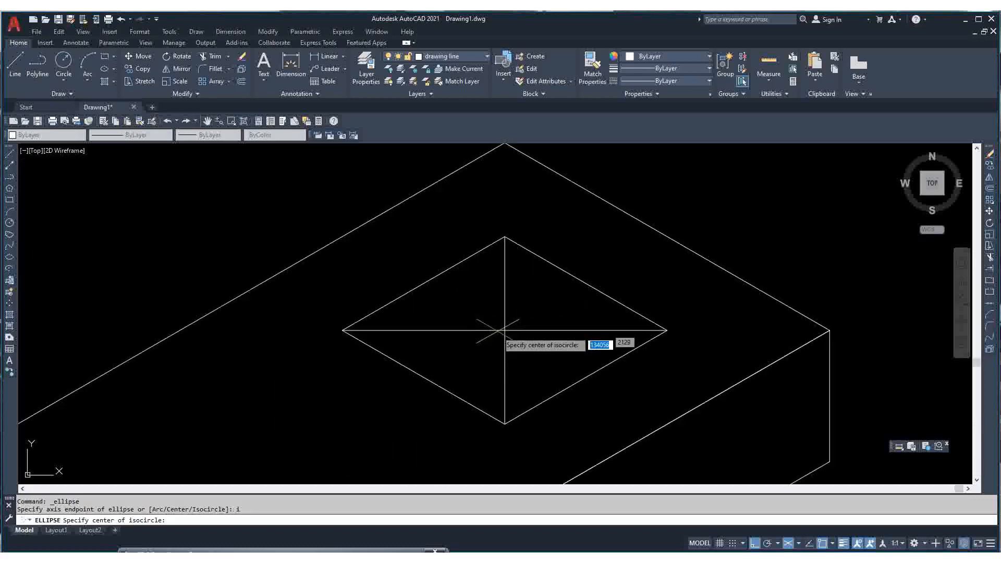
click(505, 330)
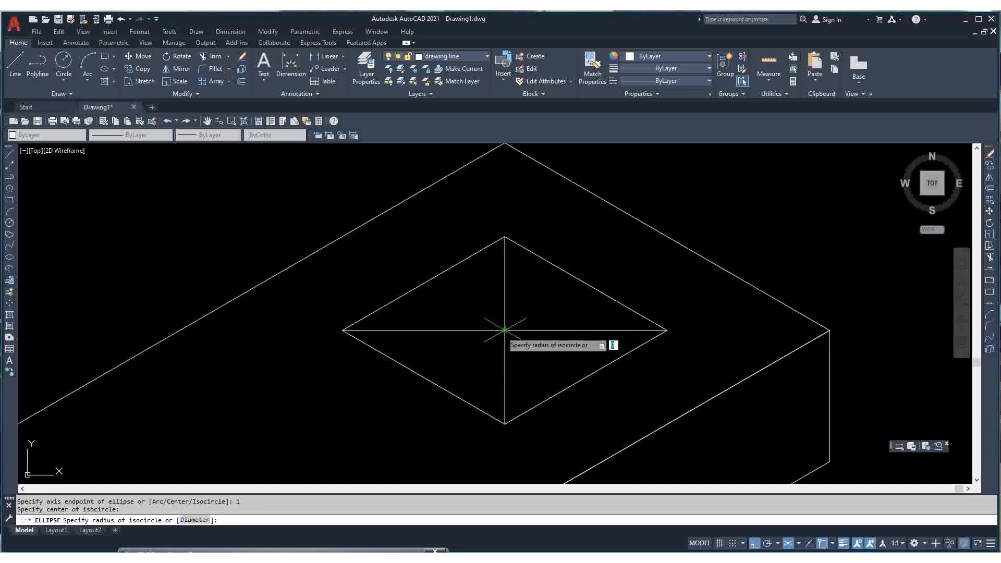
scroll(543, 344, down, 5)
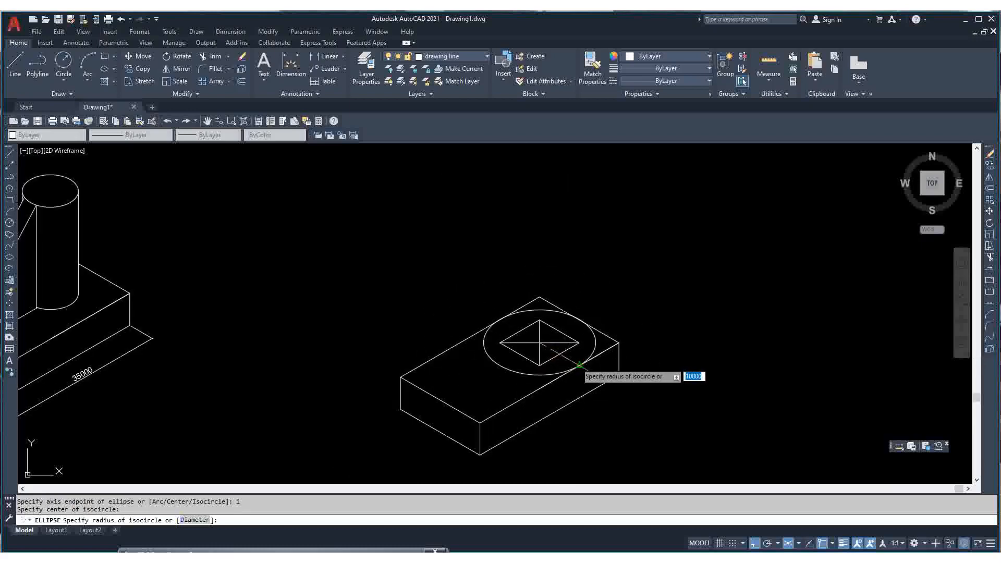
scroll(571, 352, up, 3)
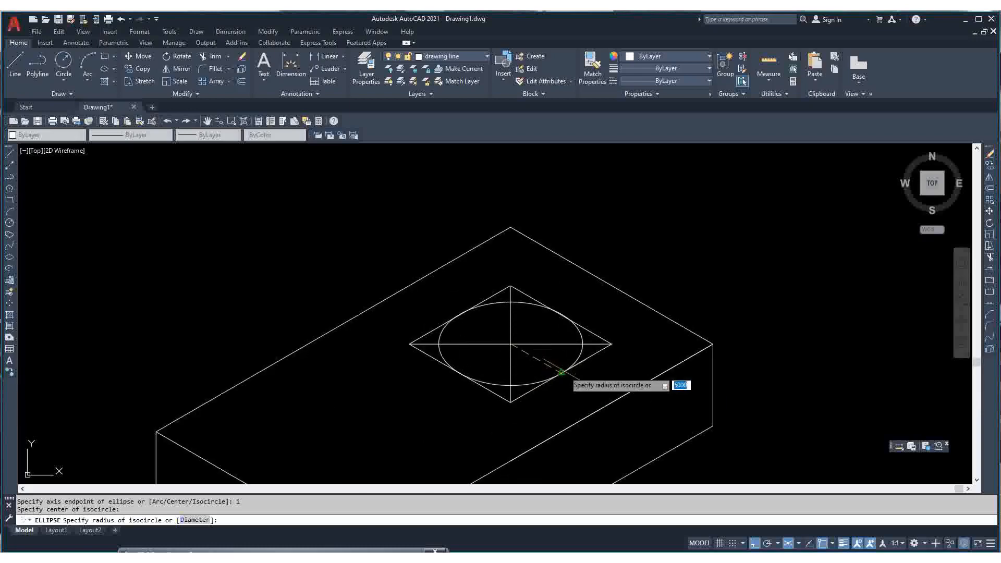
key(F5)
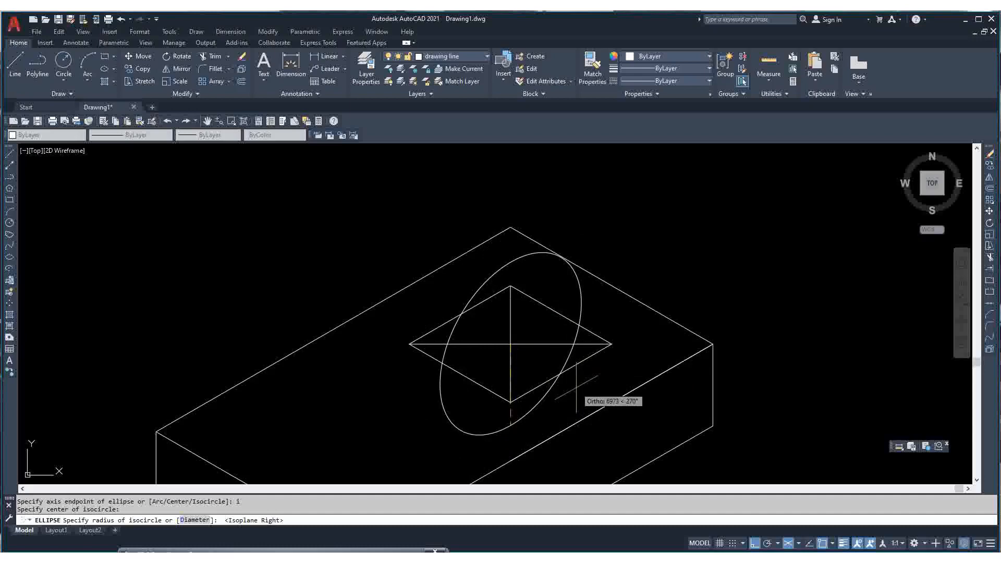
key(F5)
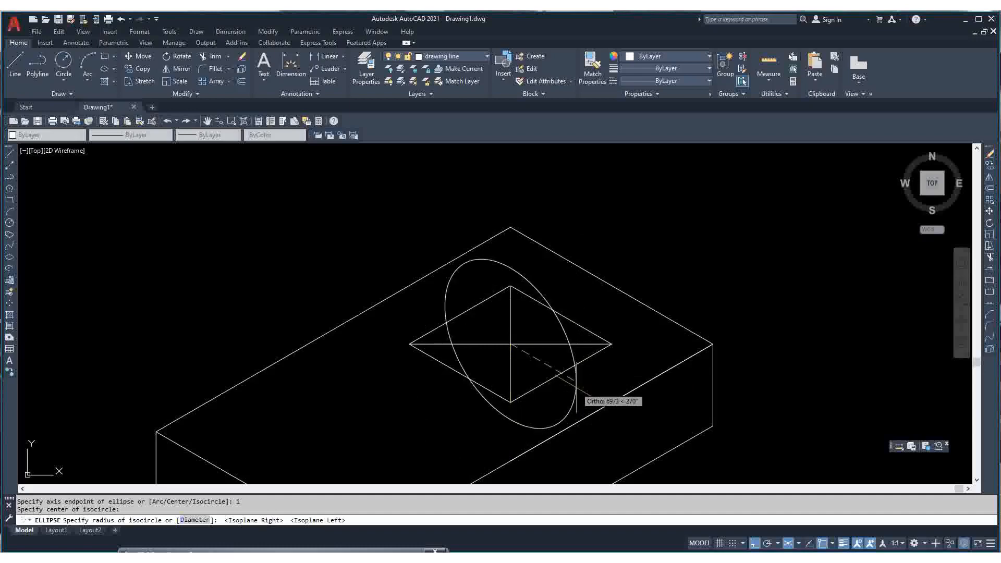
key(F5)
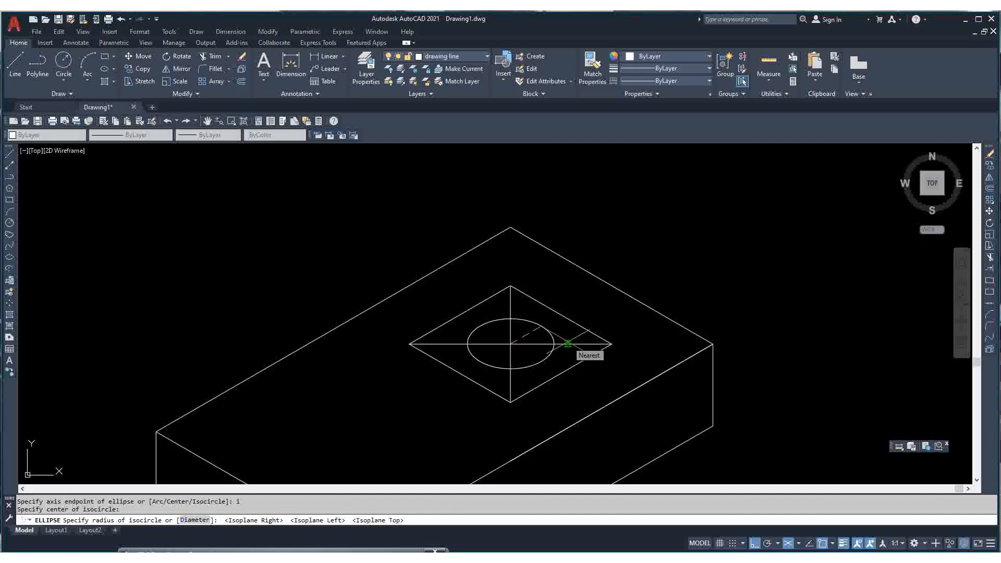
text(5000)
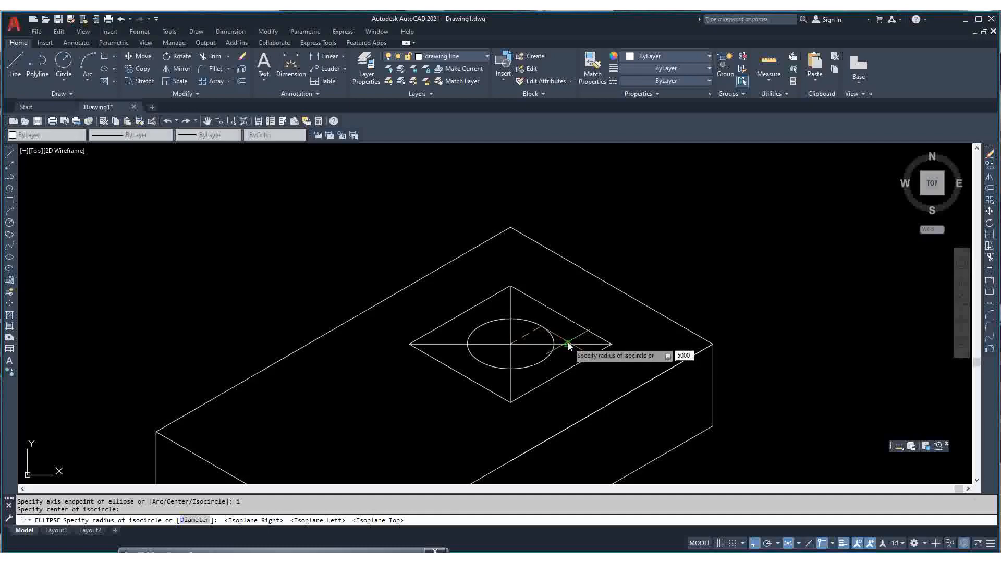
key(Return)
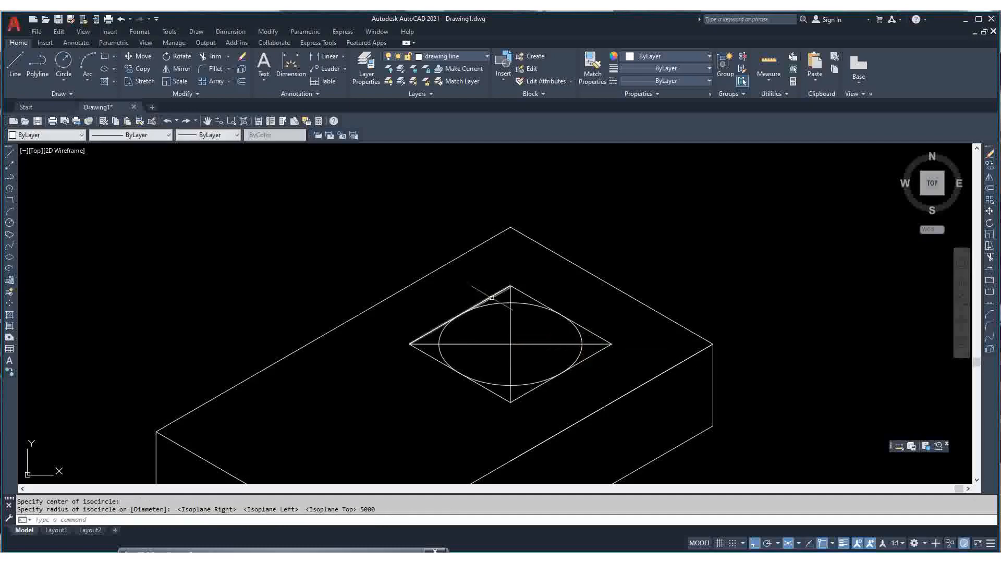
- Copy the square with its diagonals and isocircle about 24100 straight up from the top face, using the right isoplane
scroll(542, 331, down, 3)
scroll(534, 324, up, 3)
scroll(534, 324, down, 4)
scroll(516, 333, up, 2)
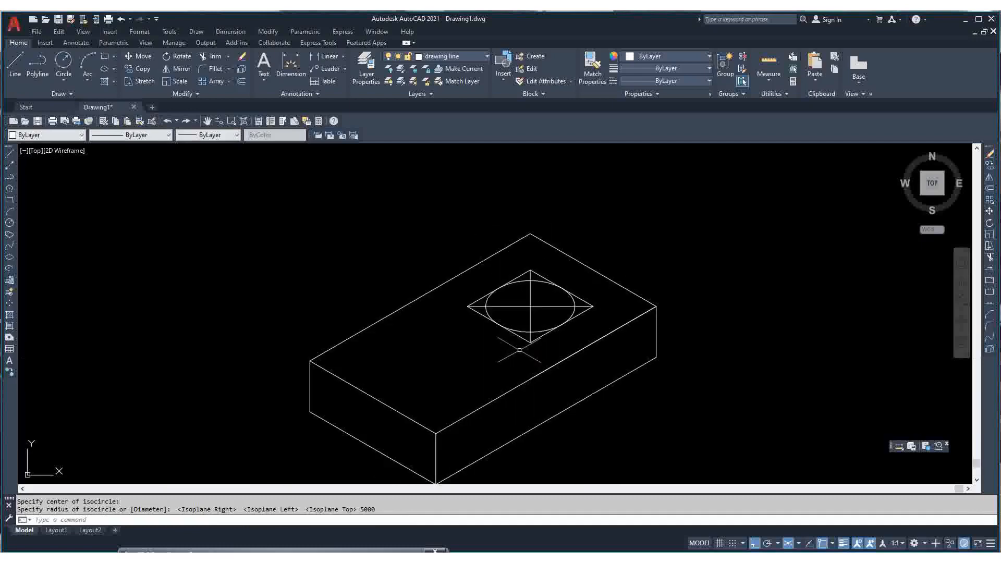
scroll(521, 339, down, 2)
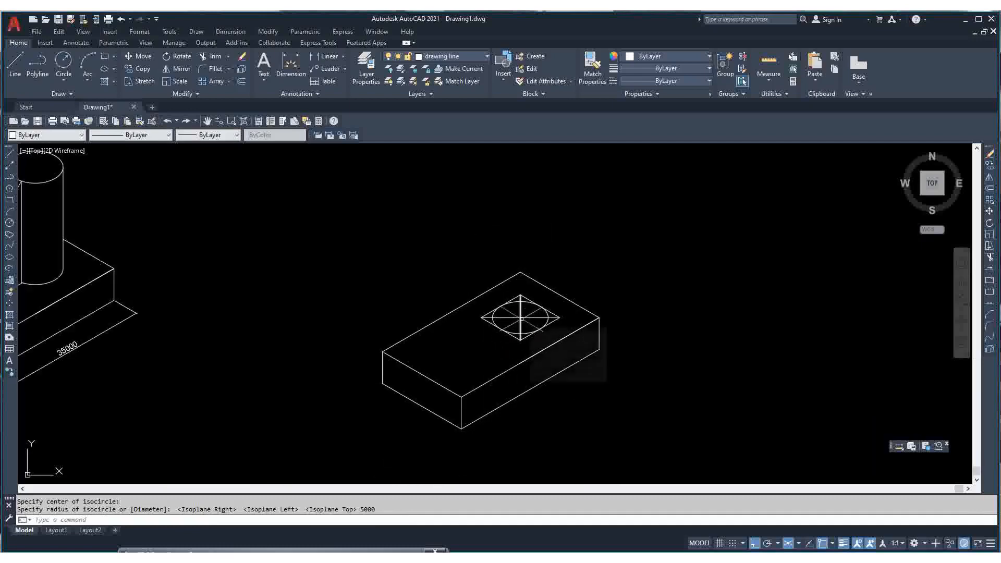
click(544, 296)
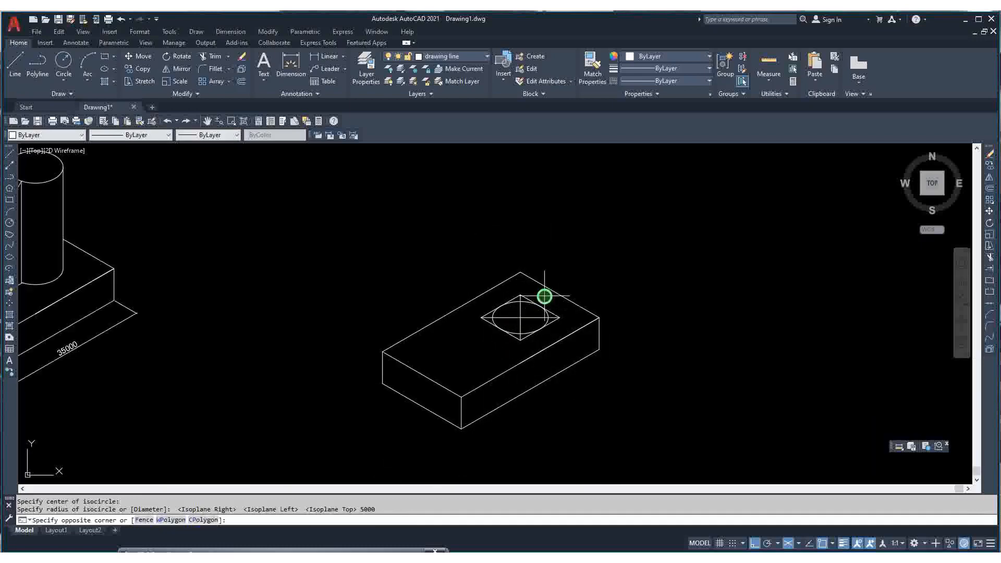
click(498, 339)
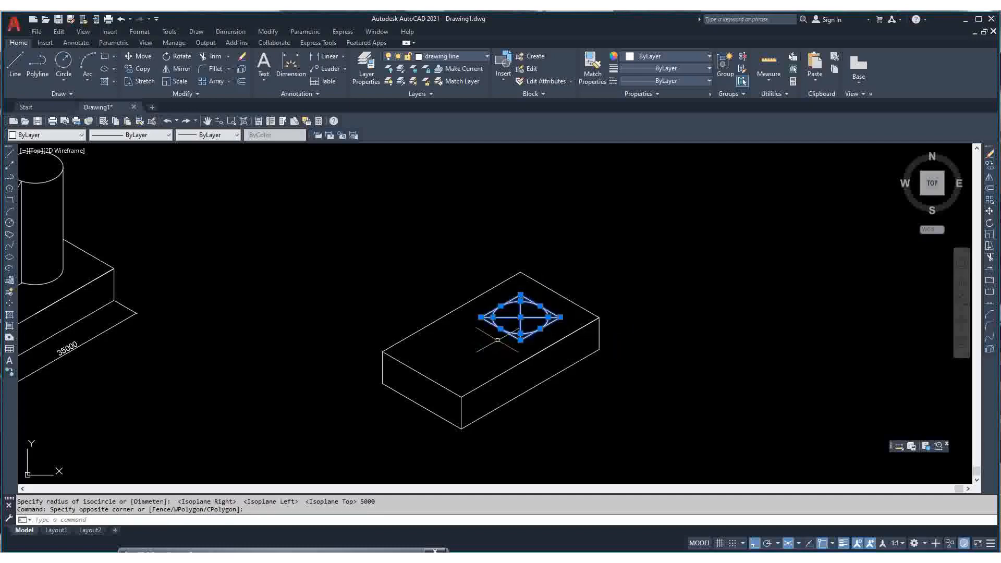
right_click(498, 340)
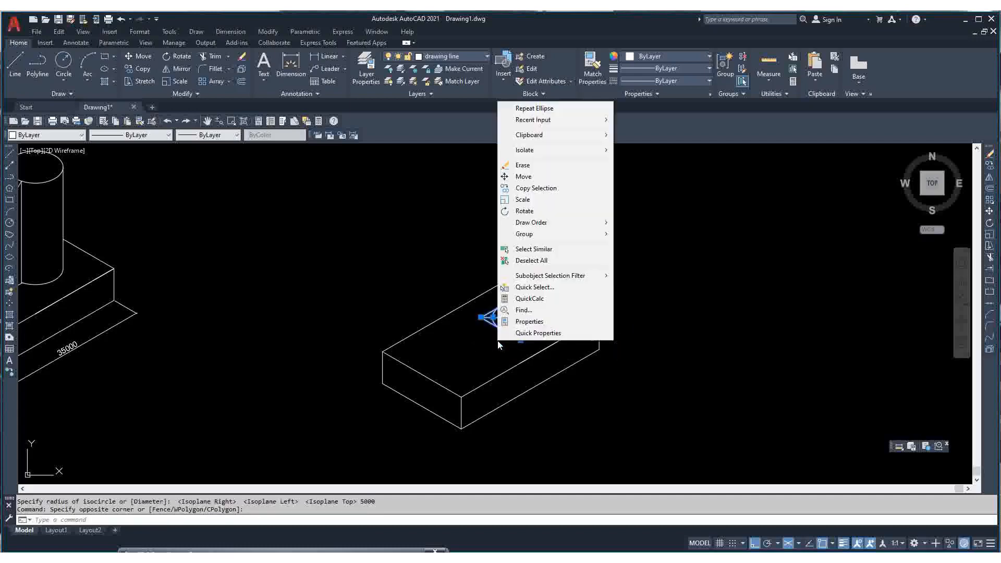
click(522, 188)
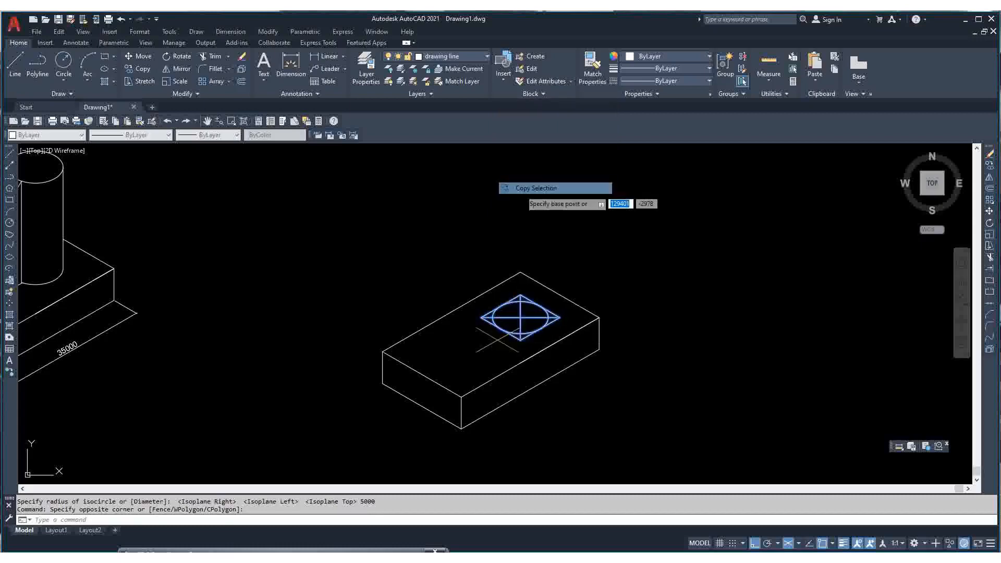
click(524, 339)
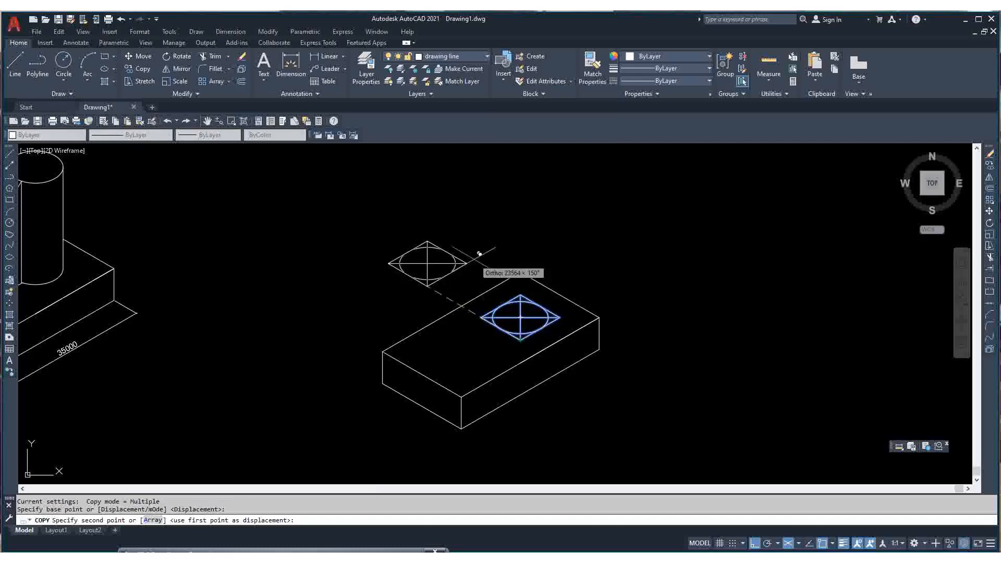
key(F5)
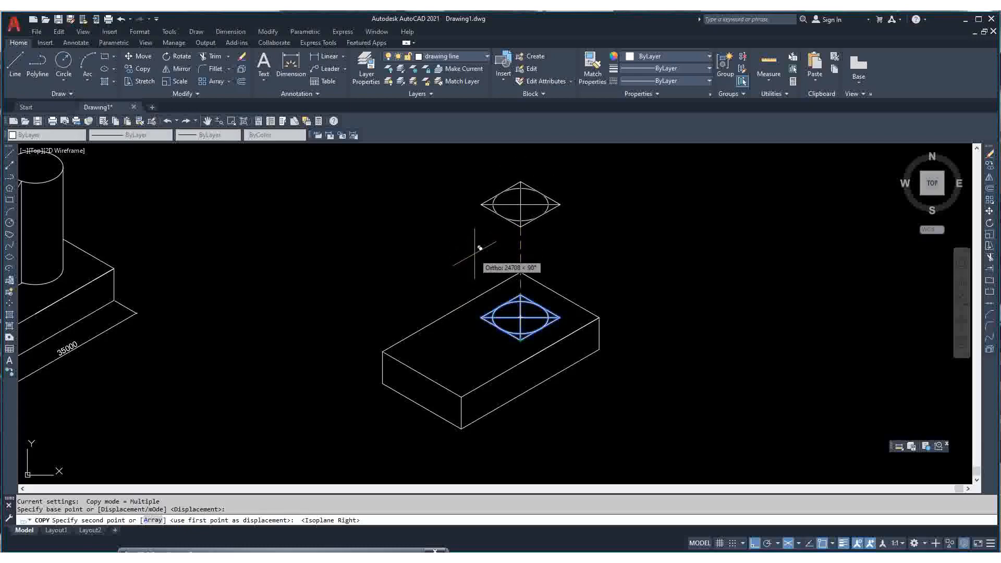
click(480, 251)
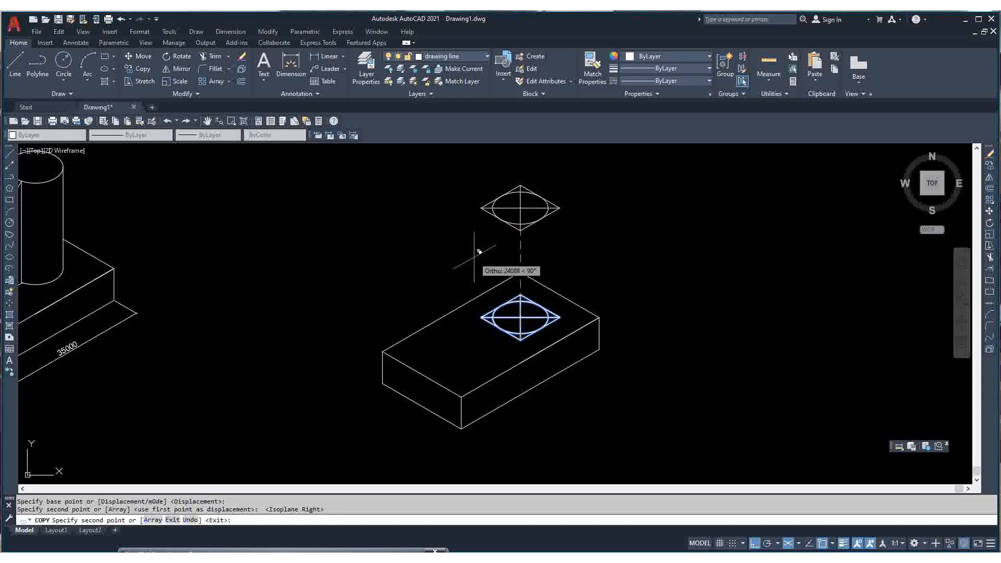
key(Escape)
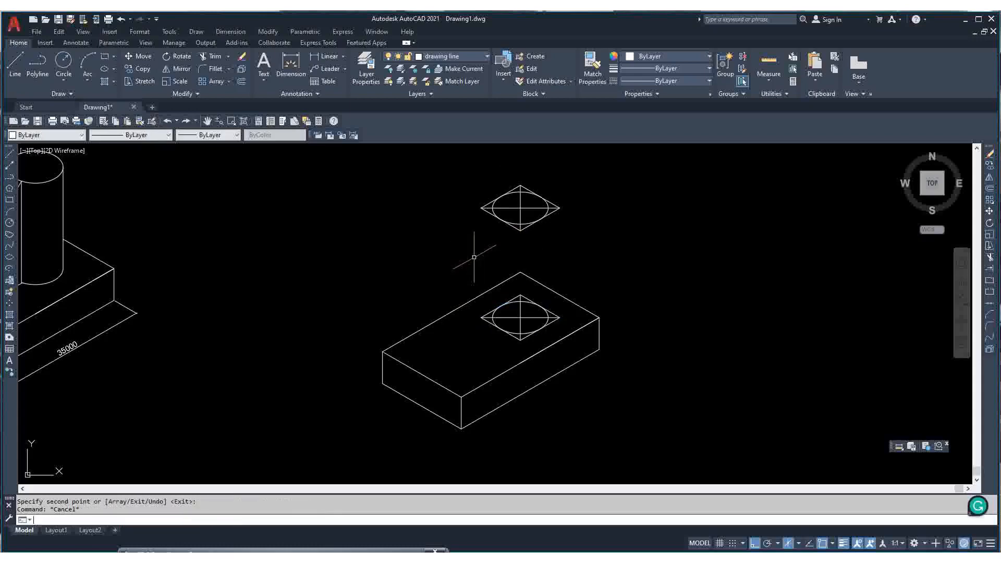
- Examine the reference object's slanted rib and the width dimension at its foot, comparing them with the new block
scroll(512, 264, down, 4)
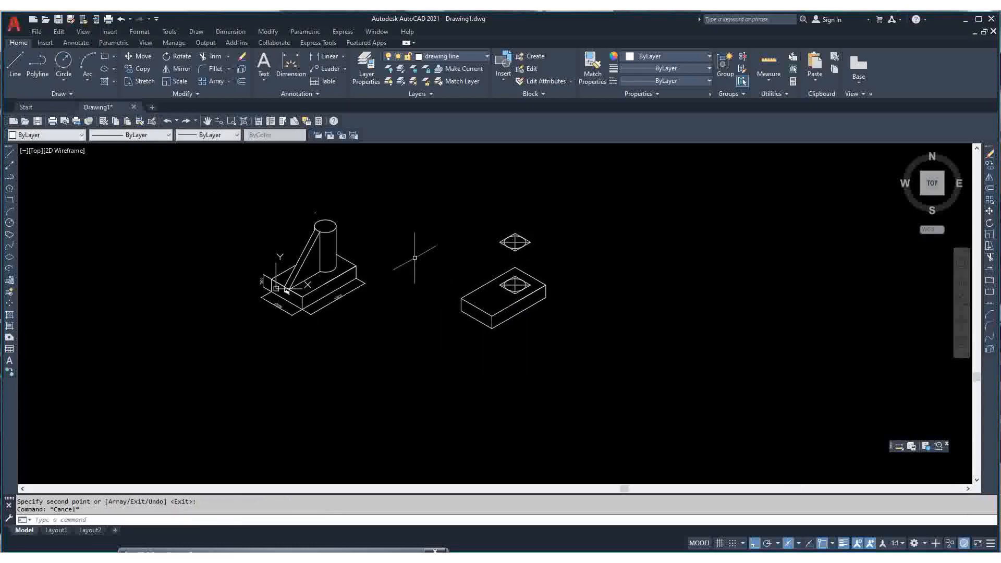
scroll(328, 230, up, 4)
scroll(328, 230, down, 3)
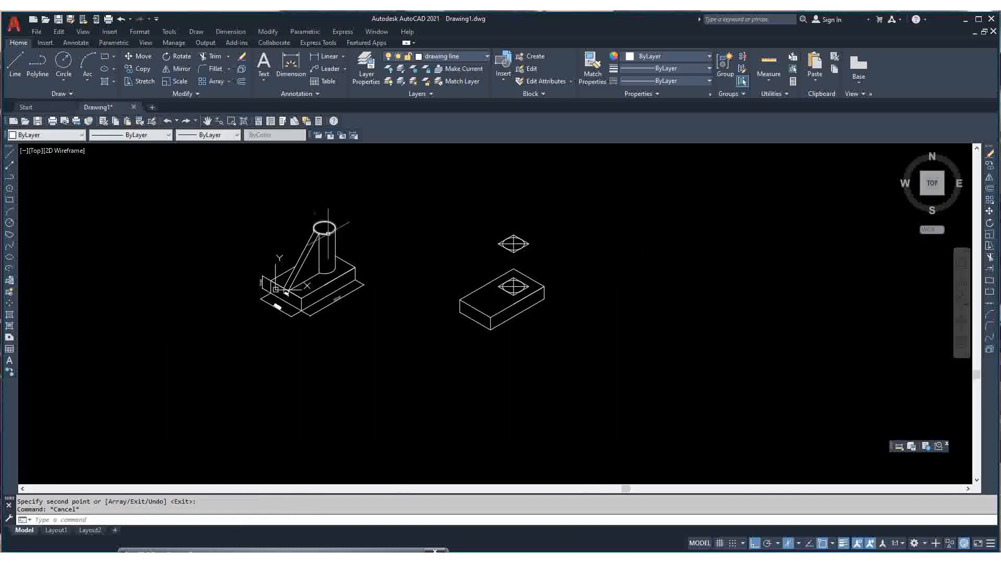
scroll(326, 245, up, 1)
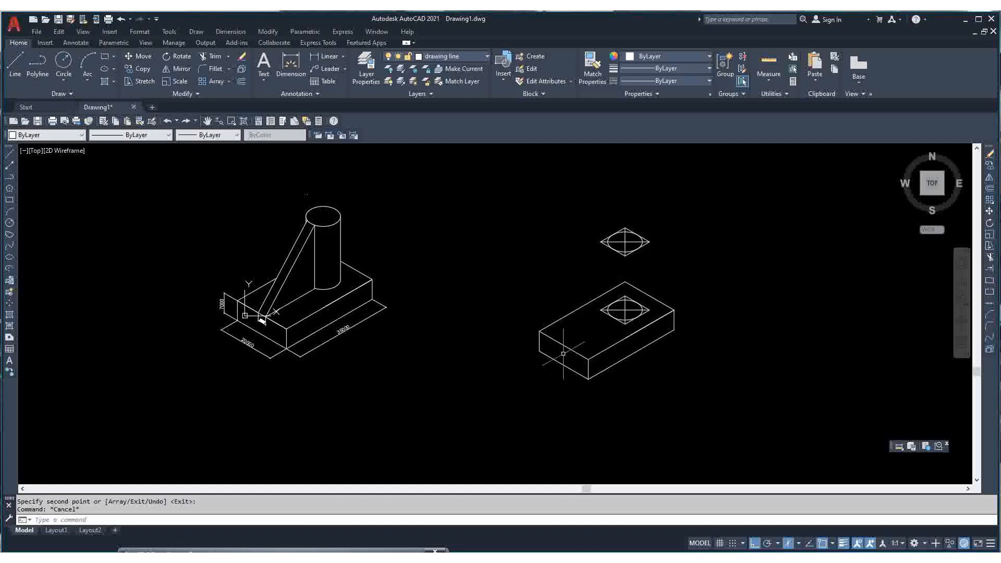
scroll(230, 315, up, 6)
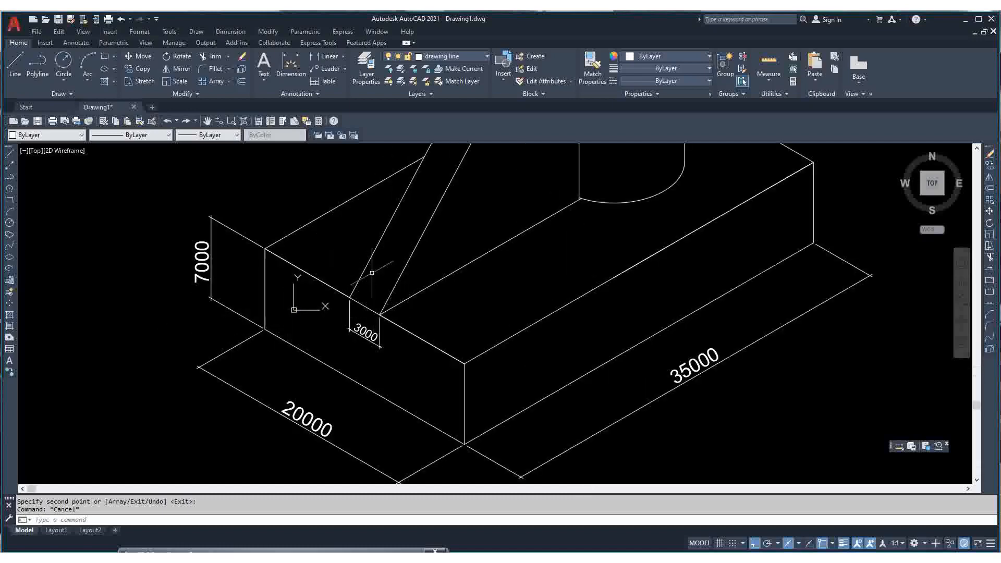
scroll(349, 296, down, 6)
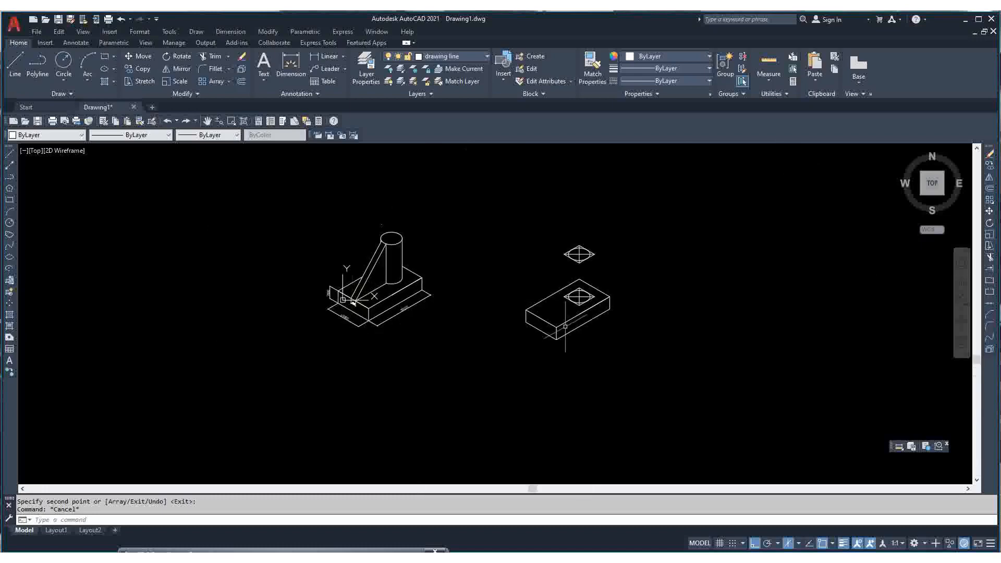
scroll(224, 284, up, 4)
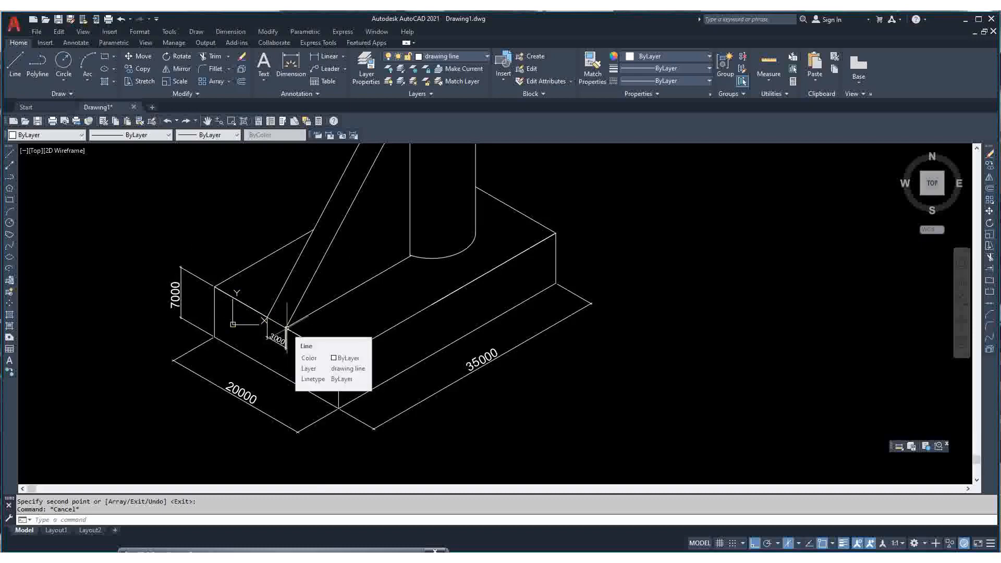
scroll(287, 329, down, 5)
scroll(386, 336, up, 5)
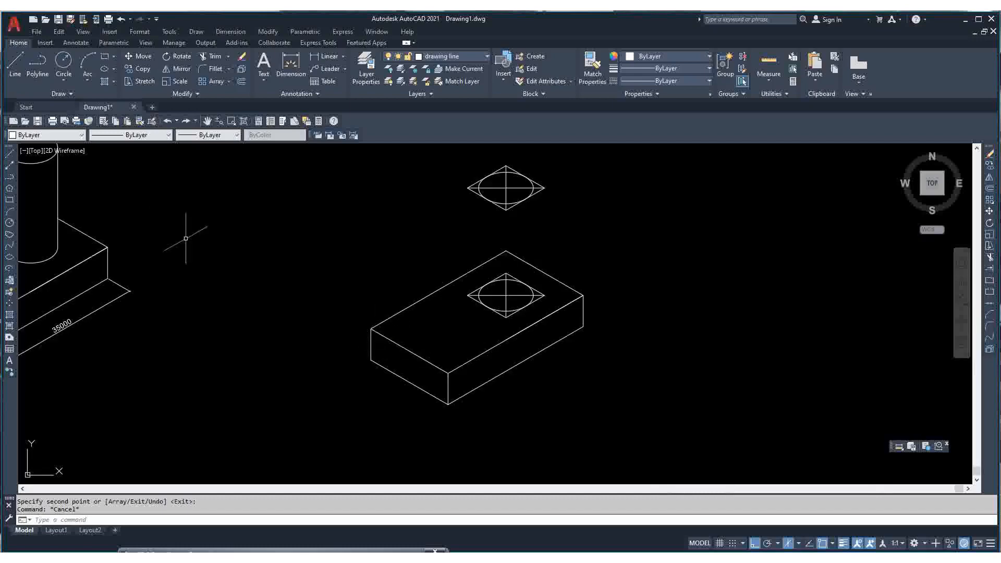
- Draw an 8500 line in the left isoplane from the top face's left corner along its short front edge
click(10, 156)
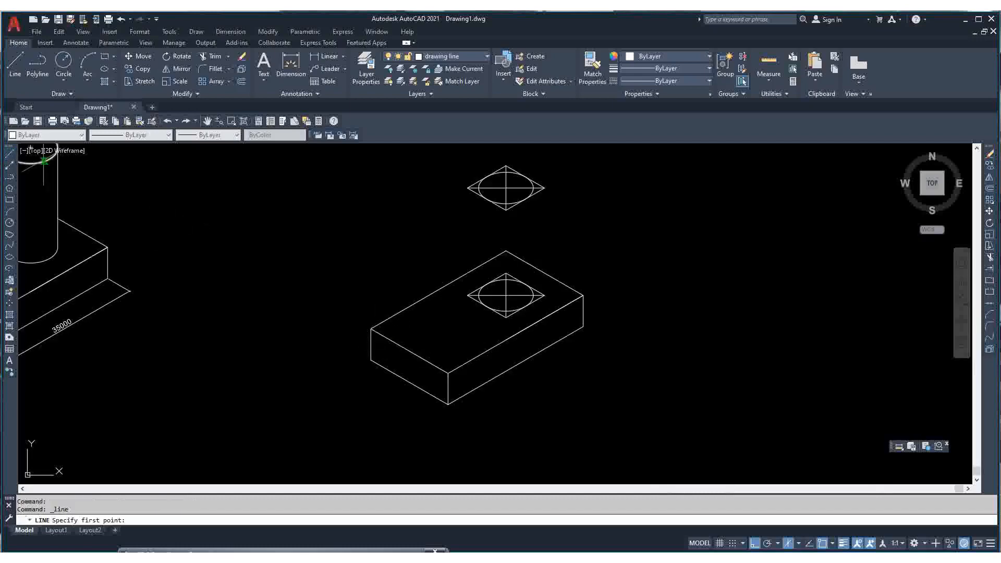
click(371, 329)
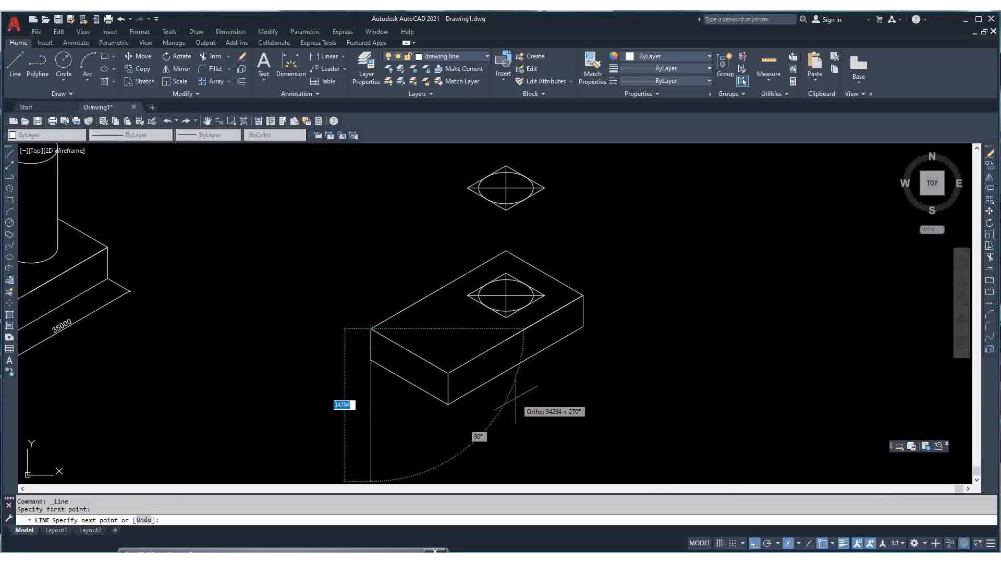
key(F5)
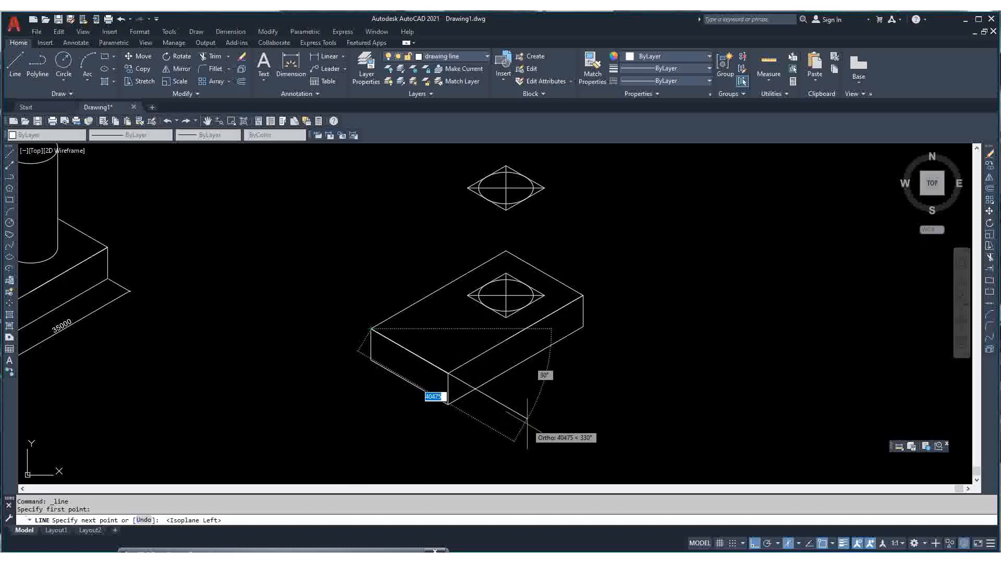
text(8500)
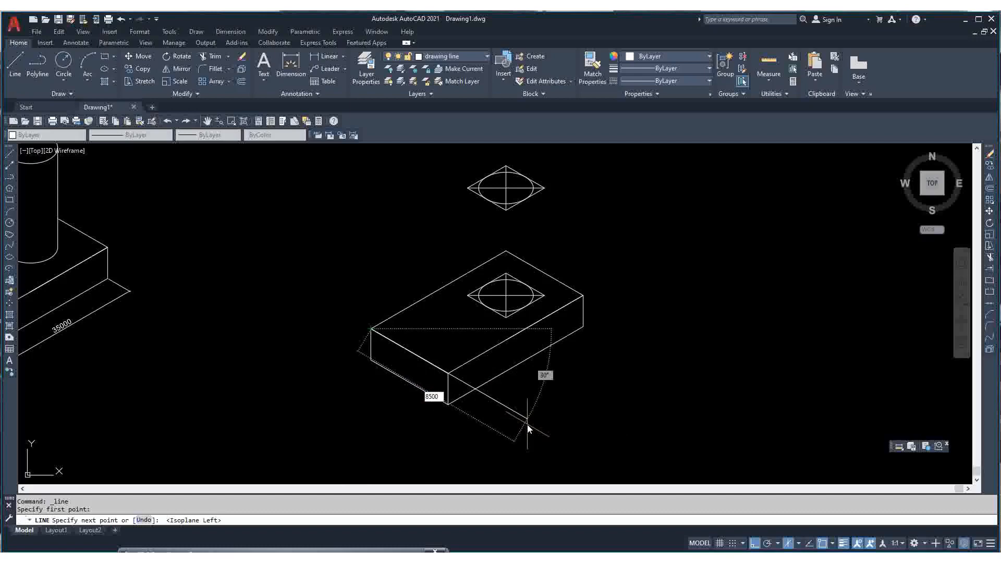
key(Return)
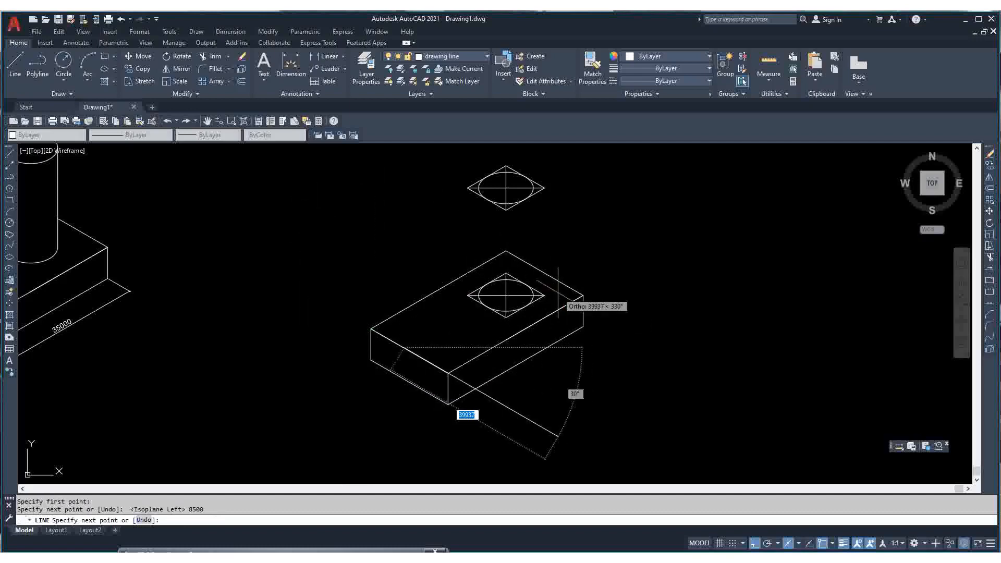
- Continue the line in the top isoplane about 21400 parallel to the block's long edges, ending inside the isocircle
key(F5)
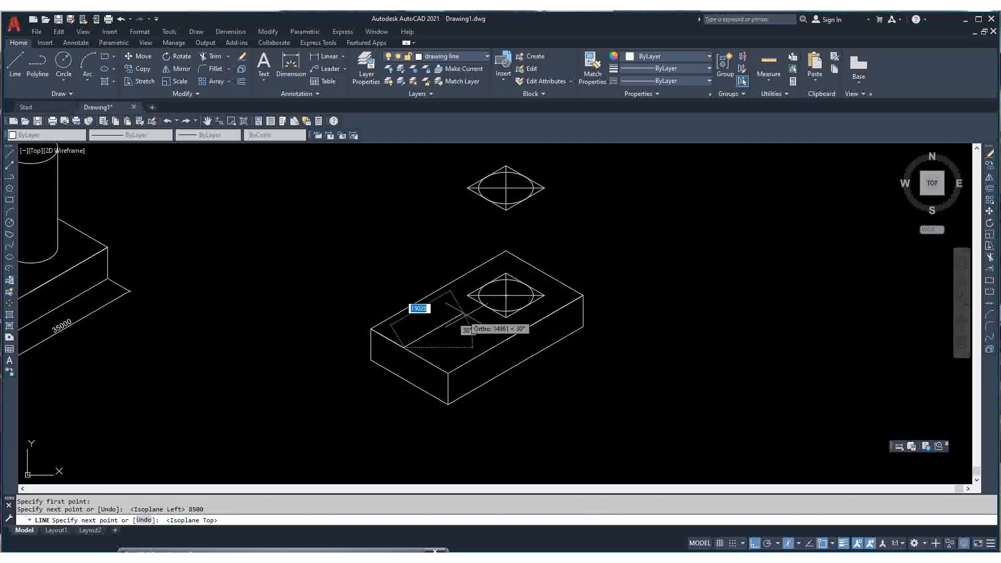
scroll(443, 311, up, 8)
scroll(417, 274, up, 5)
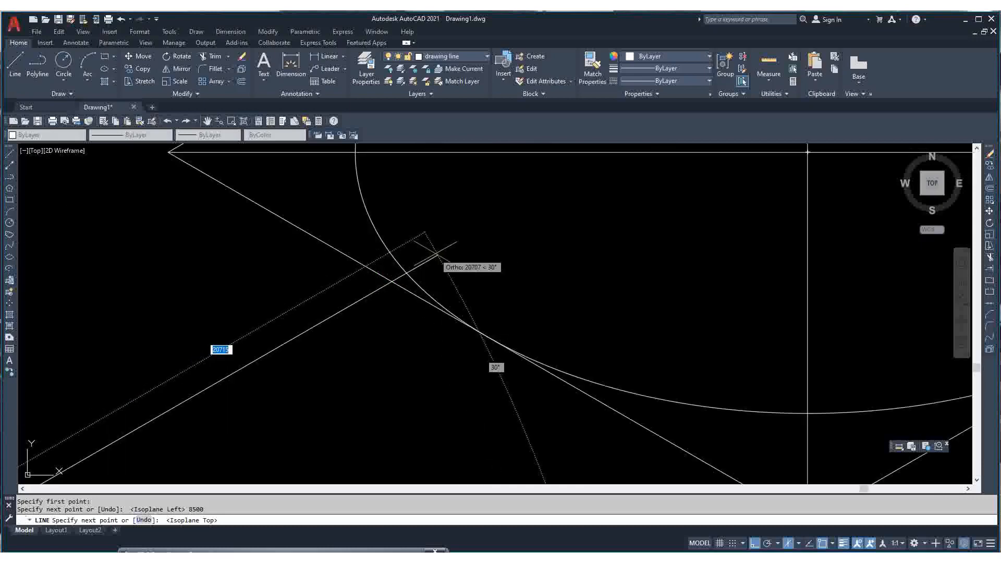
scroll(444, 269, down, 5)
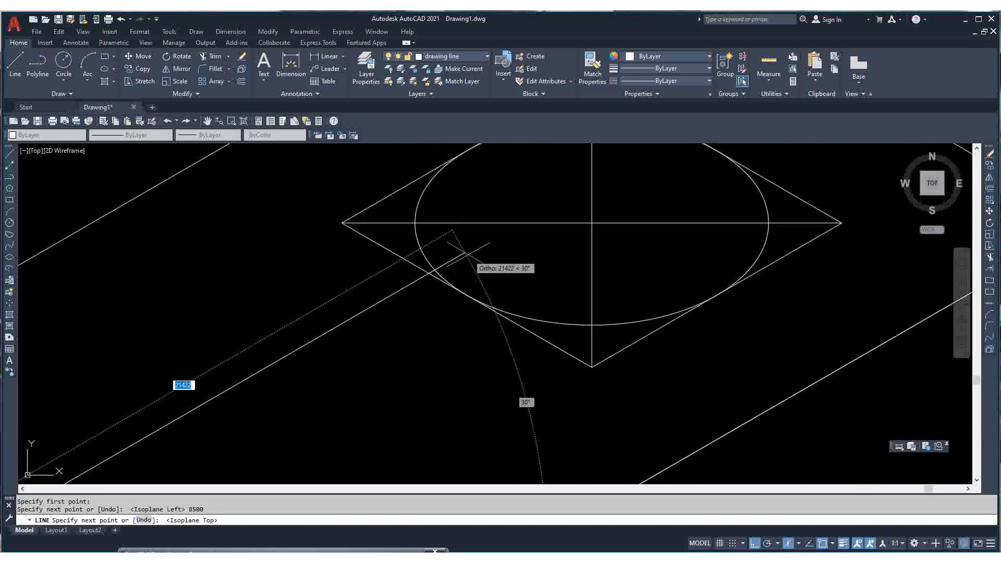
click(469, 254)
click(468, 255)
key(Return)
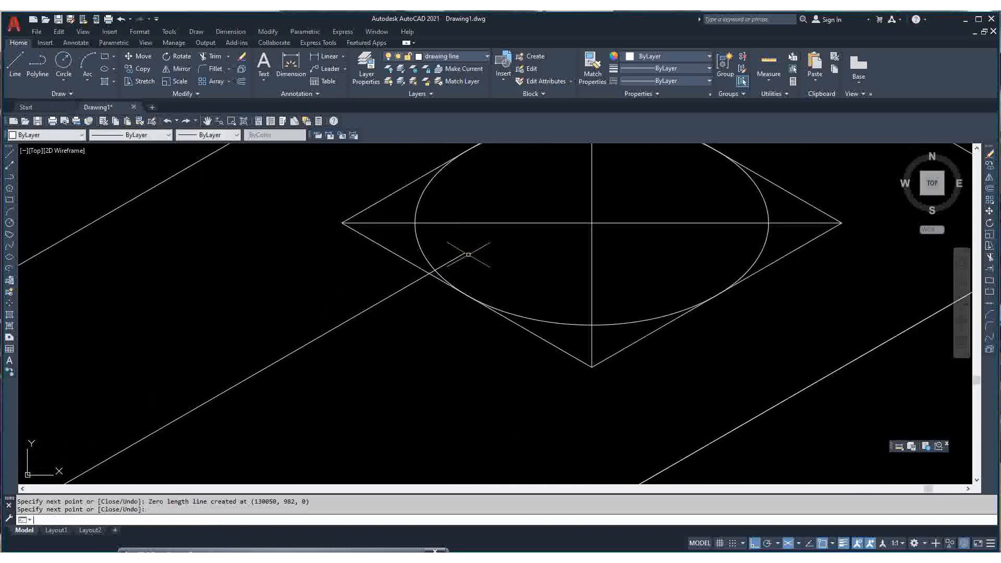
- Draw a line from the top face's nearest corner 8500 back along the short edge, continuing about 22300 parallel to the long edges into the isocircle
scroll(476, 167, down, 8)
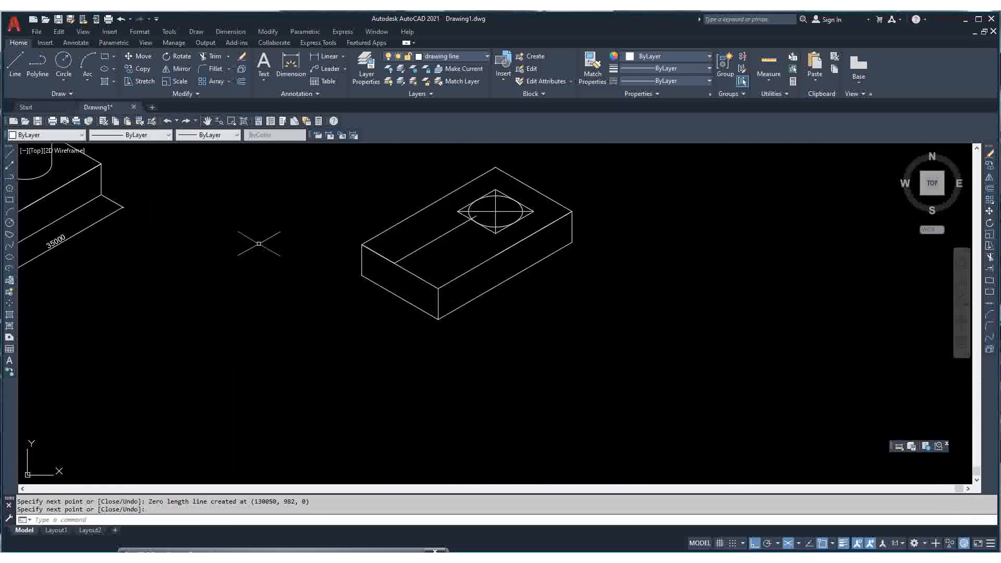
key(Return)
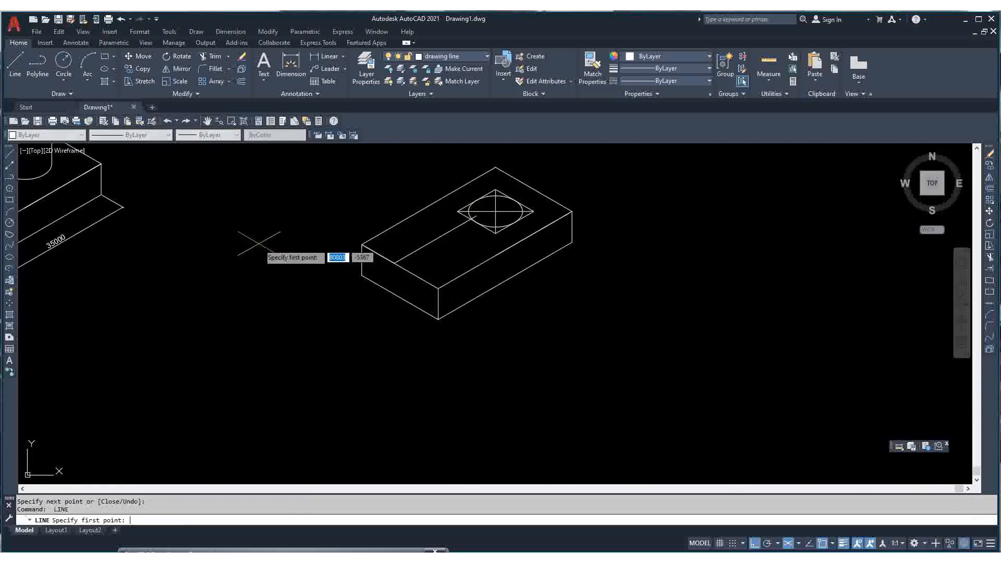
click(438, 289)
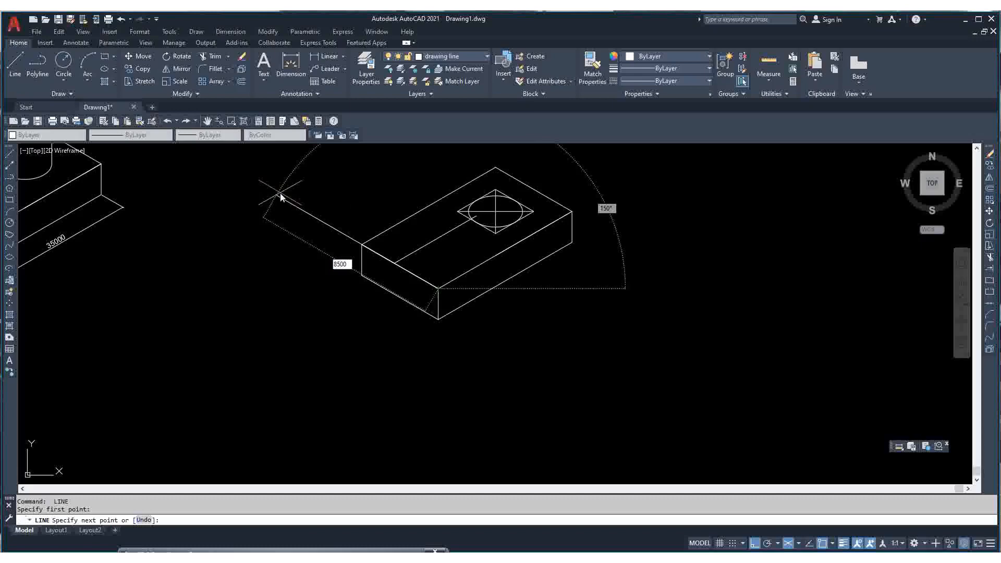
key(Return)
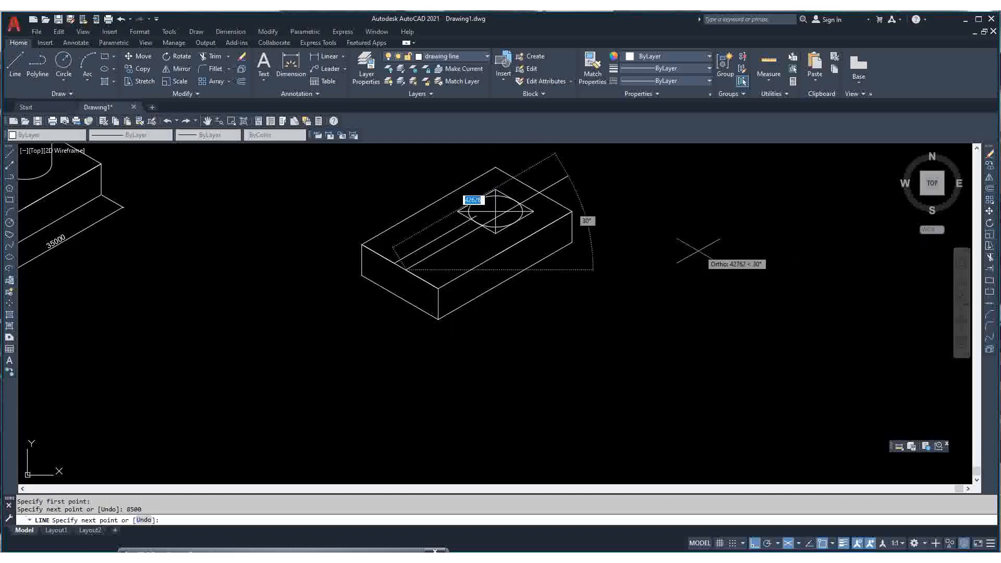
scroll(493, 224, up, 6)
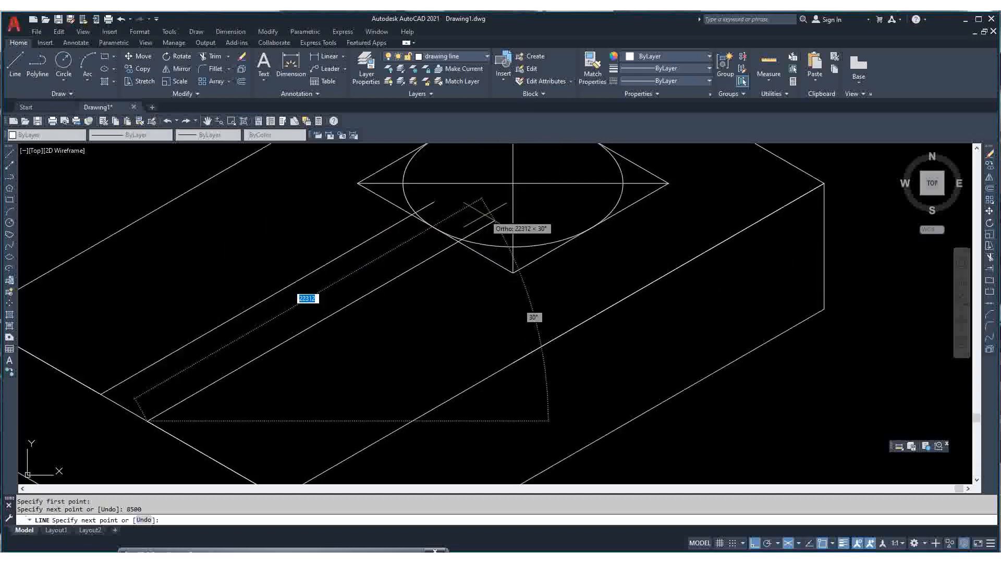
click(485, 213)
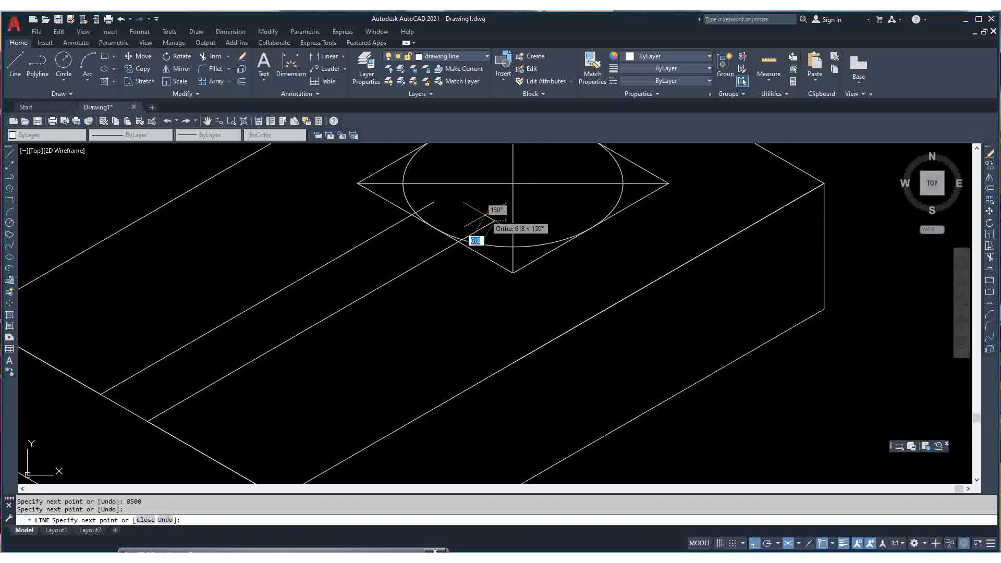
key(Return)
scroll(399, 275, down, 6)
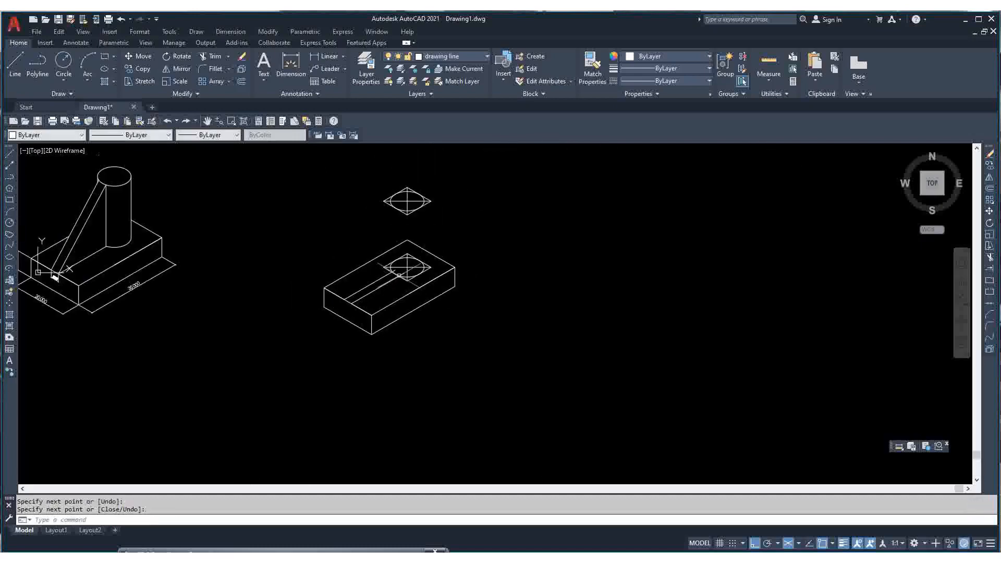
scroll(399, 274, up, 5)
scroll(389, 356, up, 1)
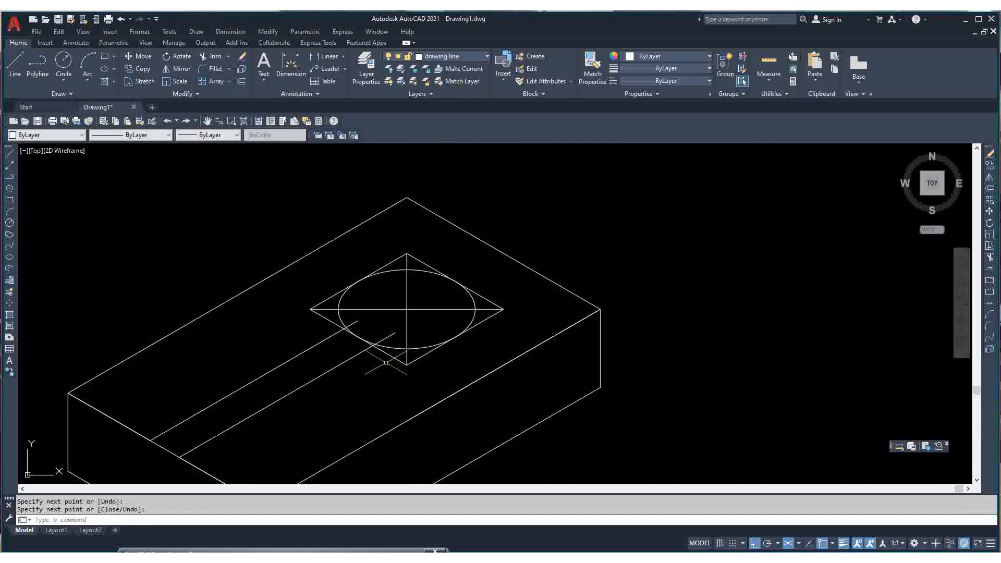
scroll(386, 362, down, 2)
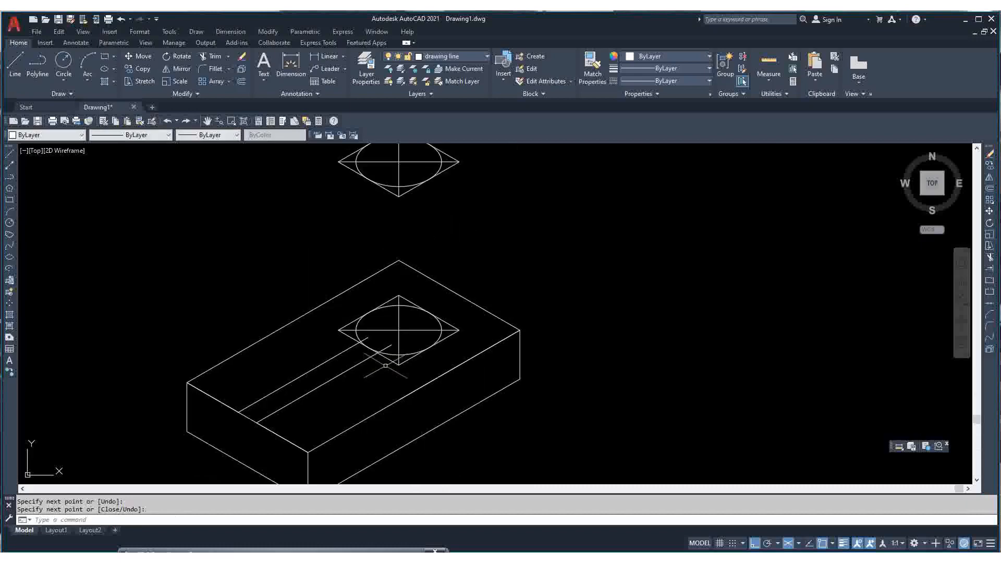
- Draw a vertical line about 24800 long in the right isoplane from the nearer rib base line's intersection with the lower isocircle into the upper isocircle
click(12, 152)
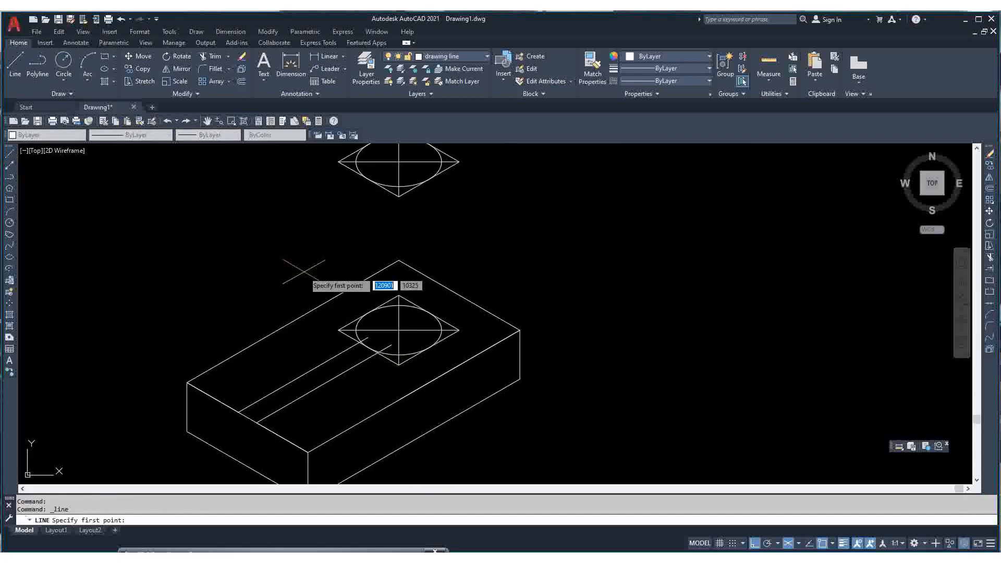
scroll(365, 325, up, 6)
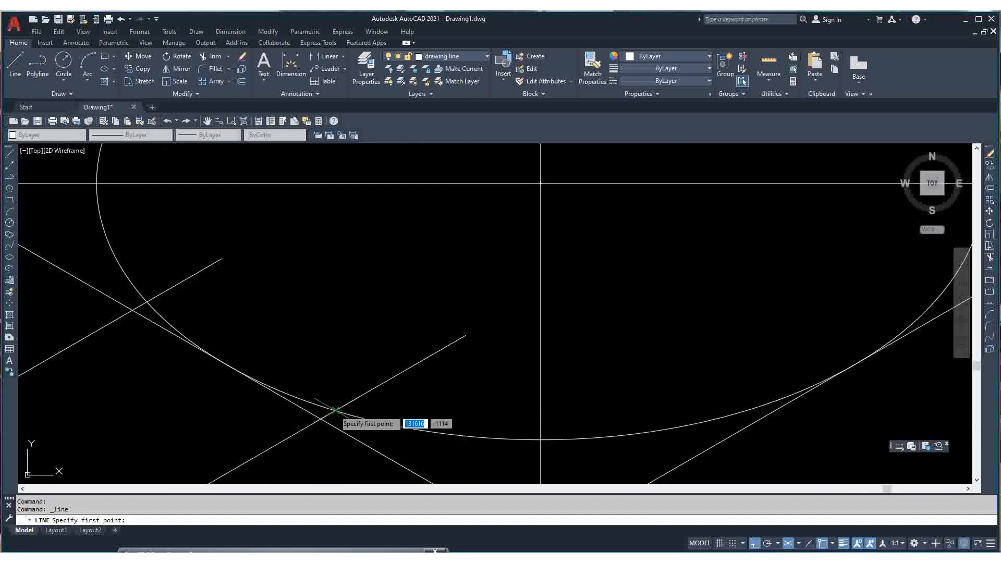
click(333, 409)
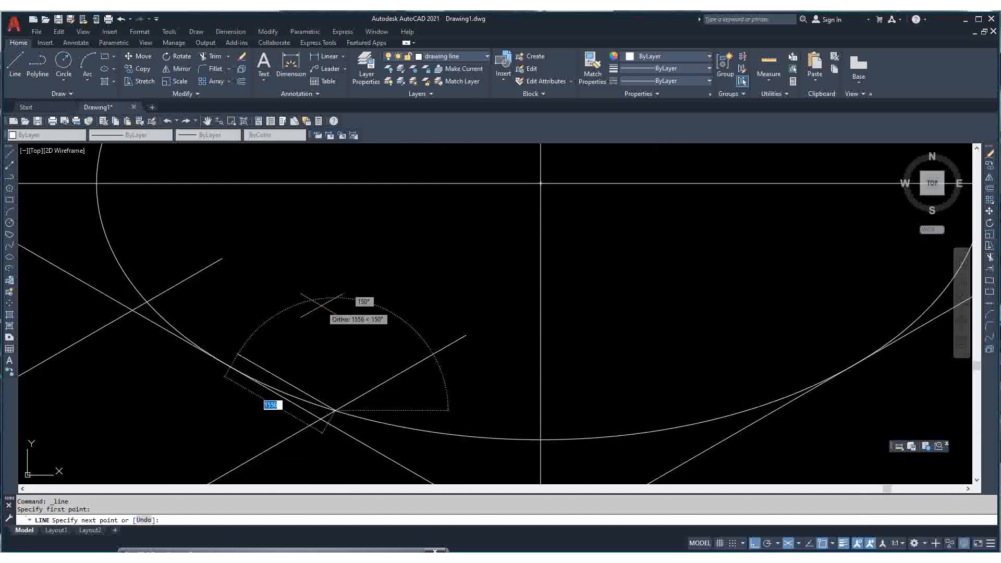
scroll(385, 326, down, 3)
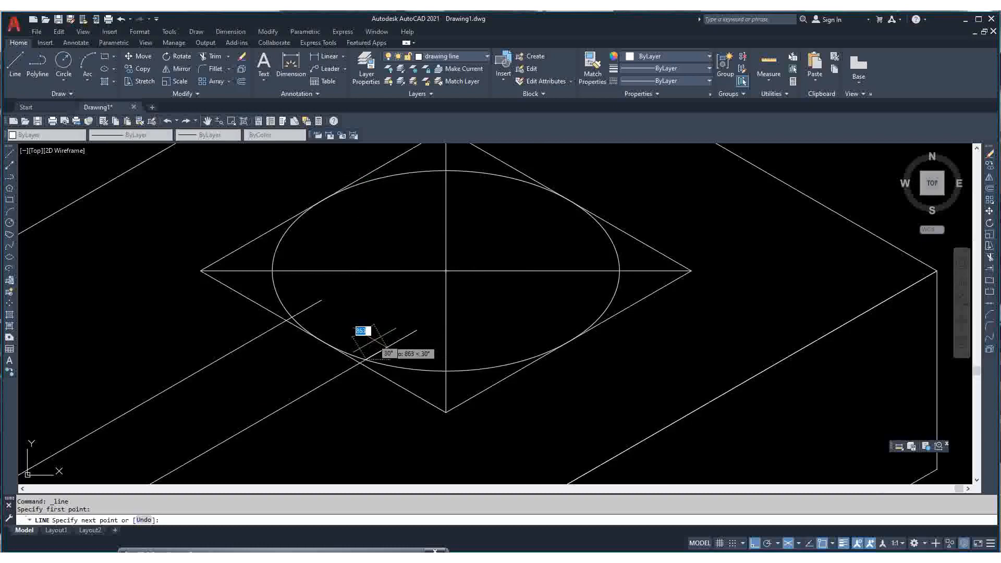
key(F5)
scroll(396, 313, down, 5)
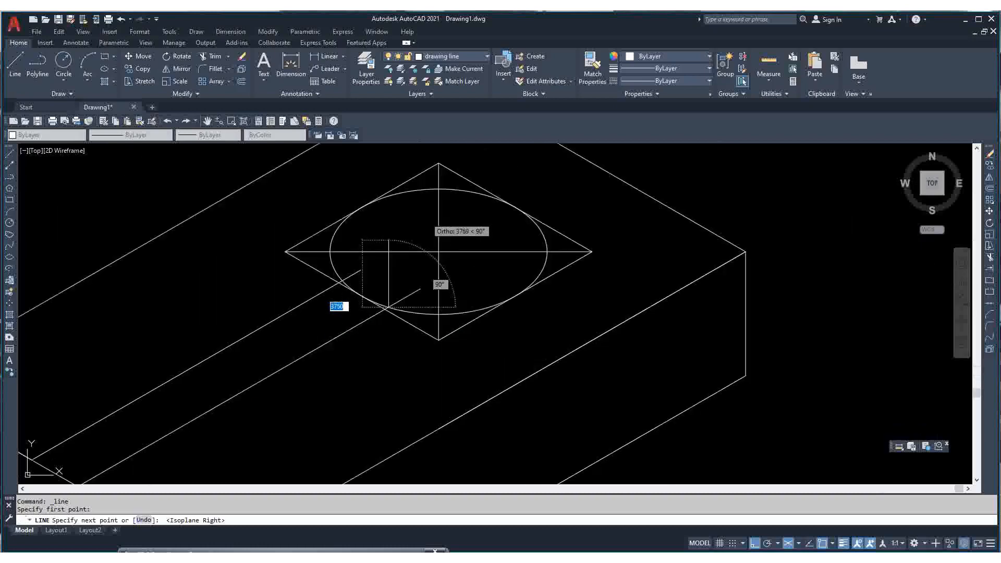
scroll(413, 208, down, 5)
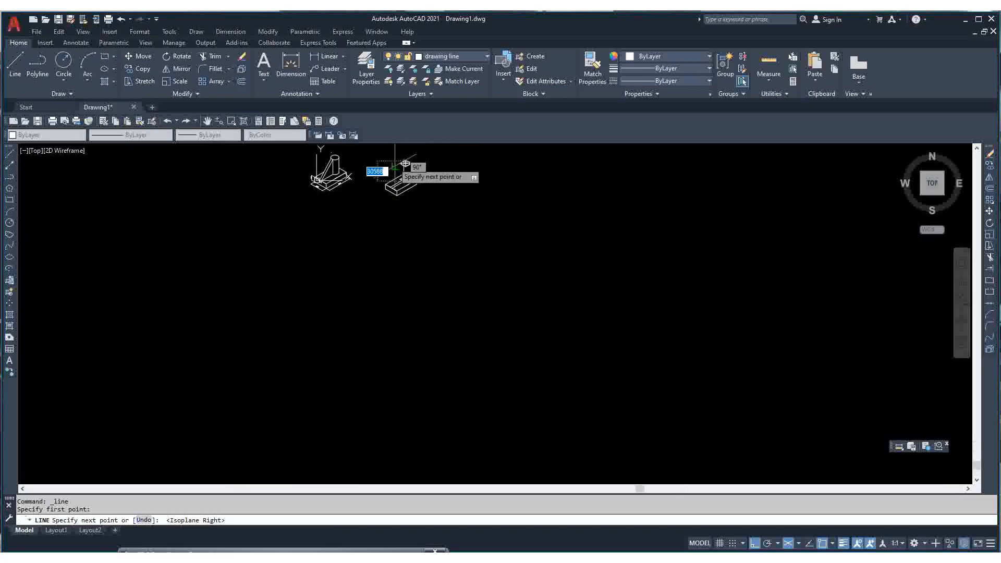
scroll(407, 169, up, 3)
scroll(425, 171, up, 6)
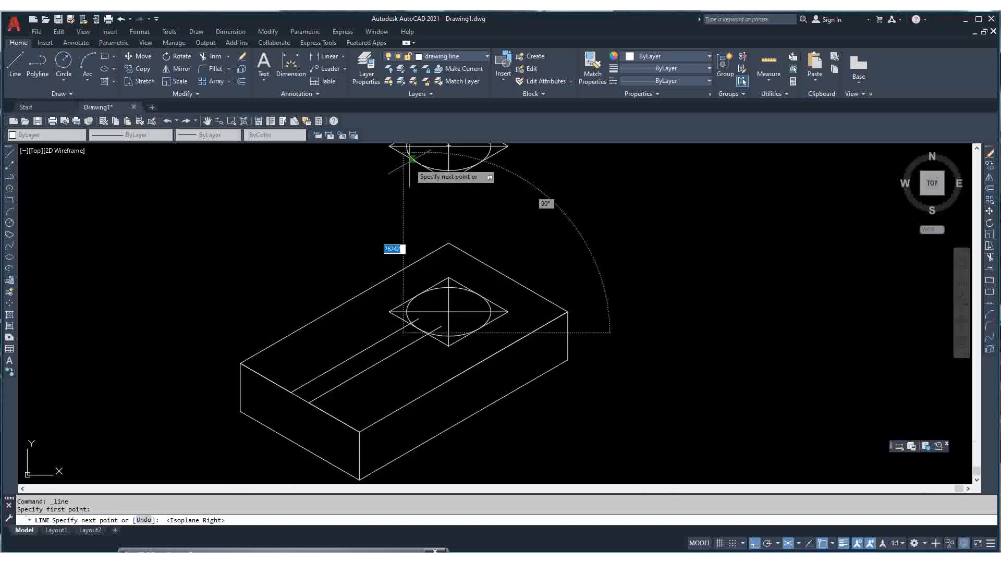
scroll(419, 177, up, 3)
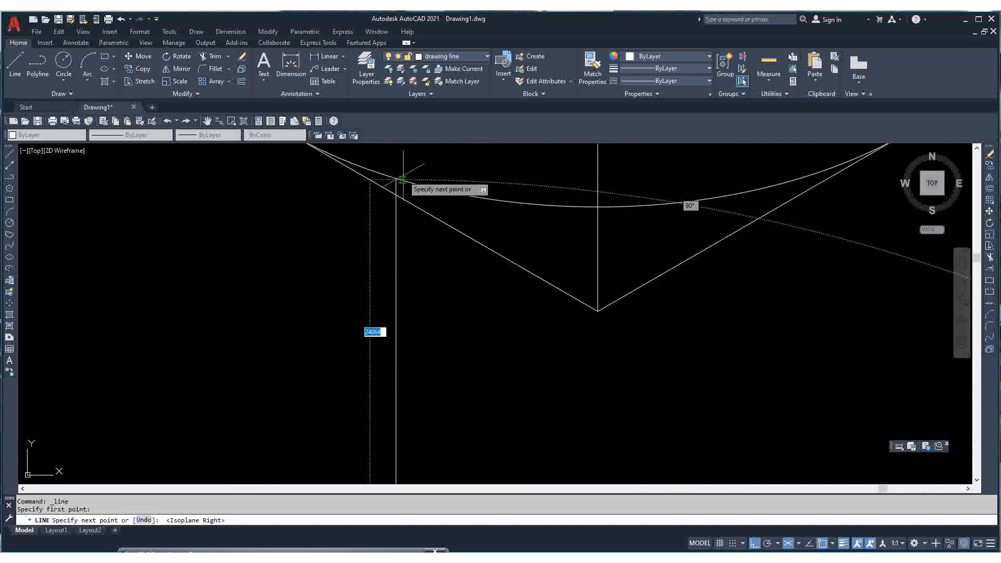
scroll(396, 177, down, 2)
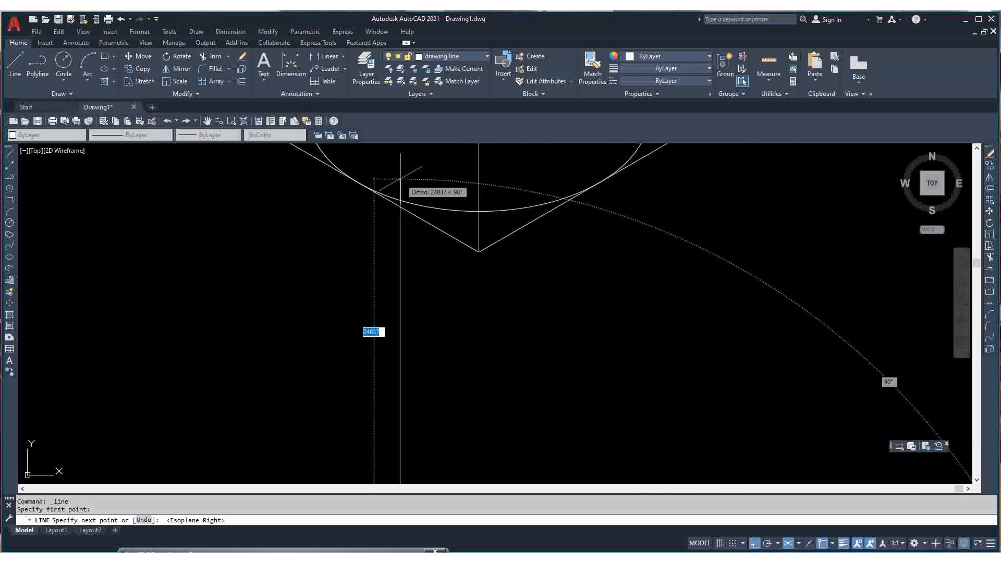
key(Escape)
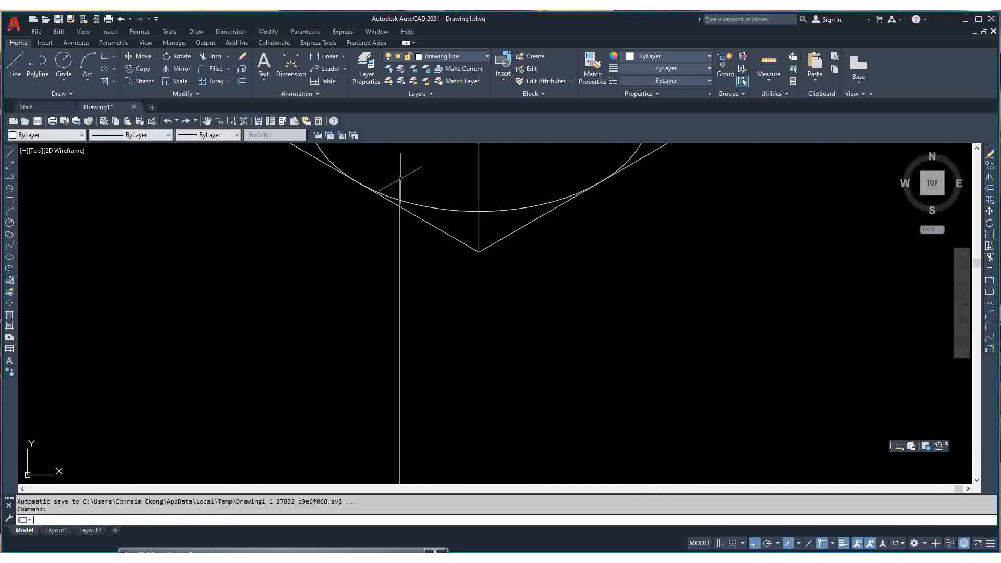
- Draw a second vertical line from the farther rib base line's intersection with the lower isocircle up into the upper isocircle
scroll(417, 273, down, 4)
scroll(418, 273, down, 3)
scroll(417, 277, up, 4)
key(Return)
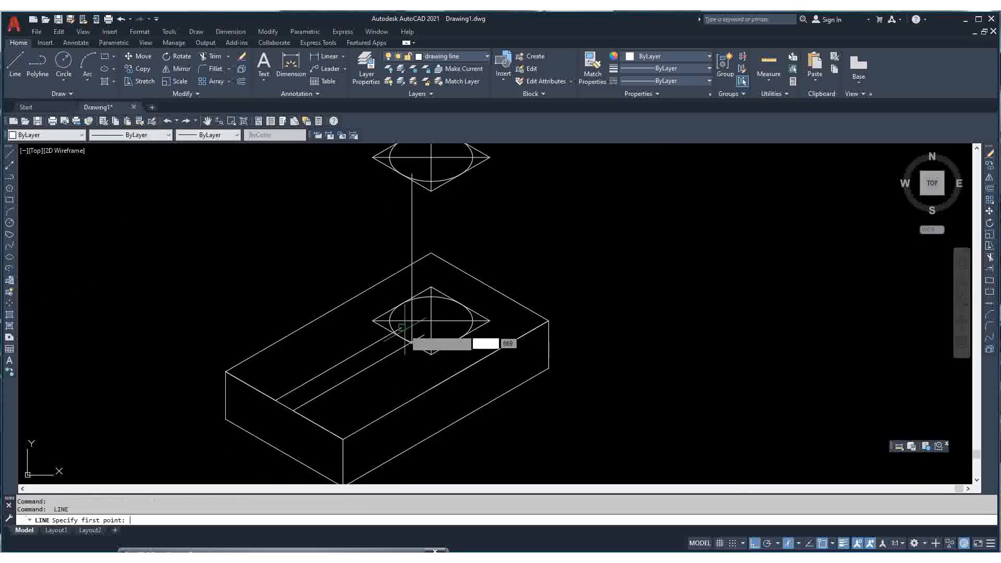
scroll(400, 336, up, 3)
scroll(399, 333, up, 5)
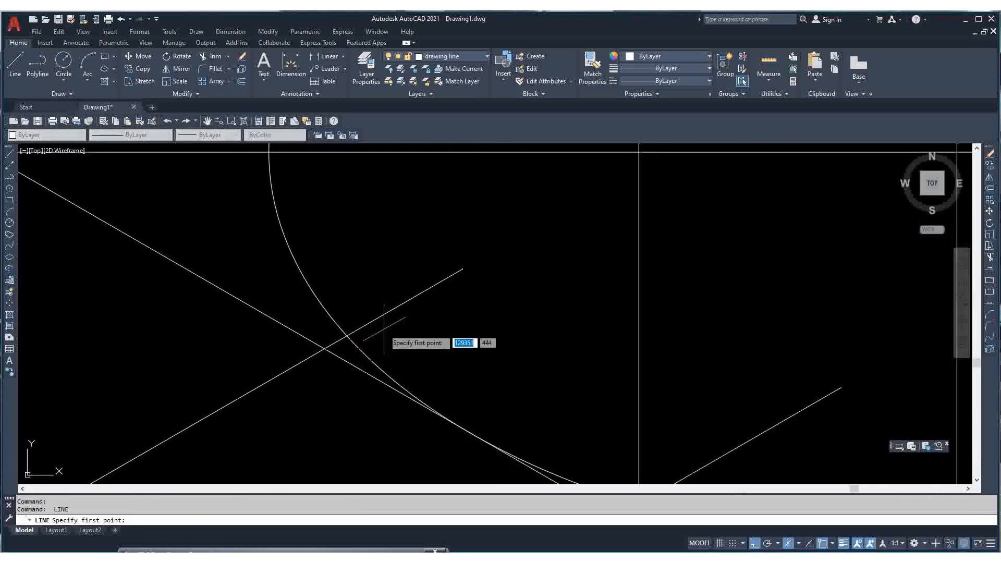
click(347, 336)
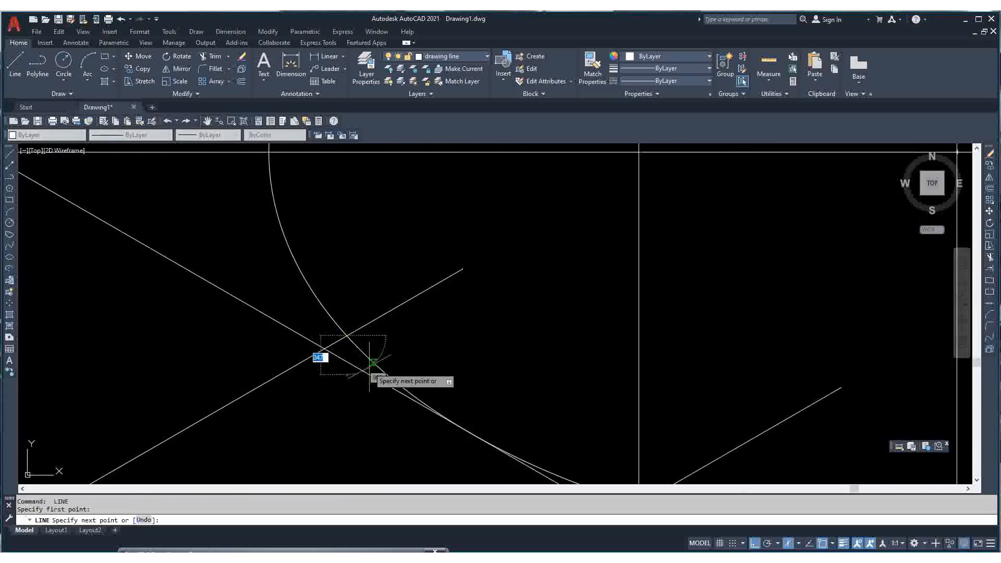
scroll(334, 360, down, 5)
scroll(368, 365, down, 4)
scroll(360, 344, up, 8)
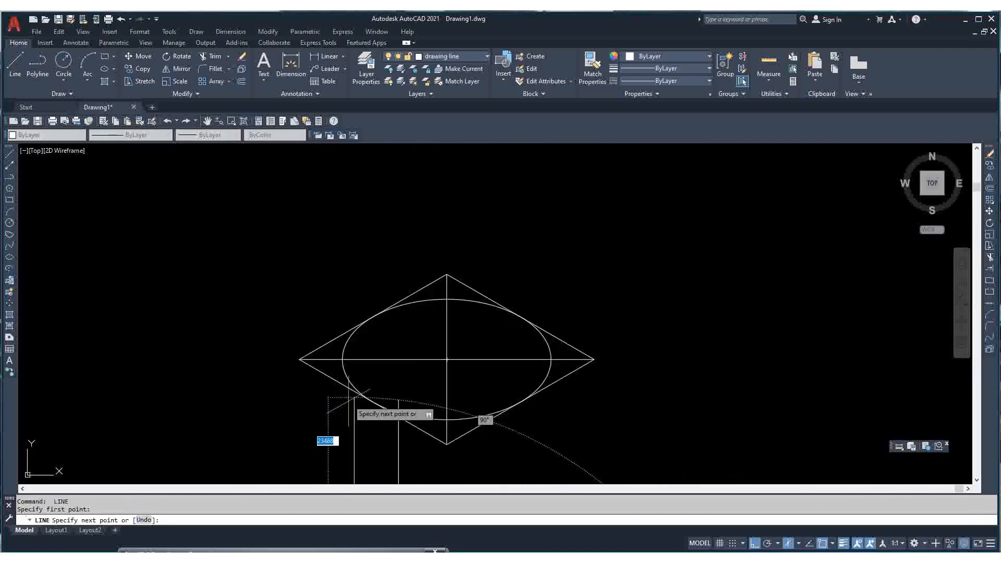
scroll(360, 375, up, 2)
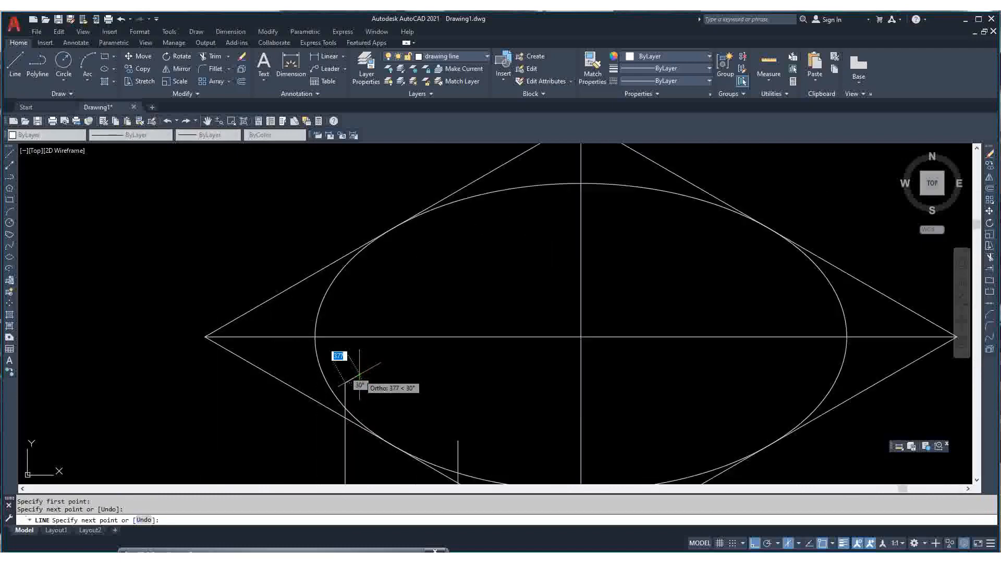
click(359, 375)
key(Return)
scroll(482, 207, down, 8)
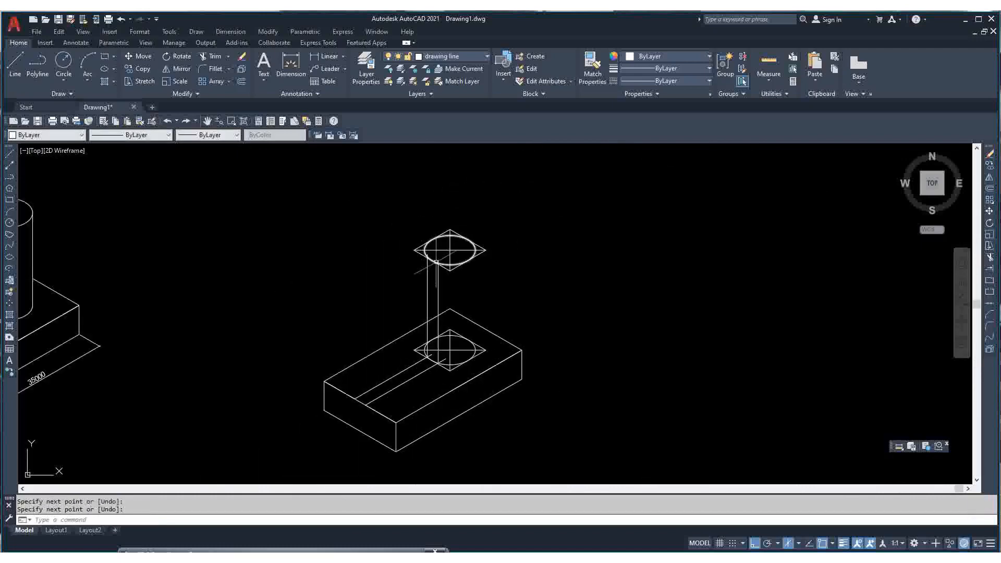
- Draw the rib's first slanted edge from the farther vertical line's intersection with the upper isocircle to the farther base line's foot on the short edge
scroll(448, 293, down, 3)
scroll(450, 295, up, 3)
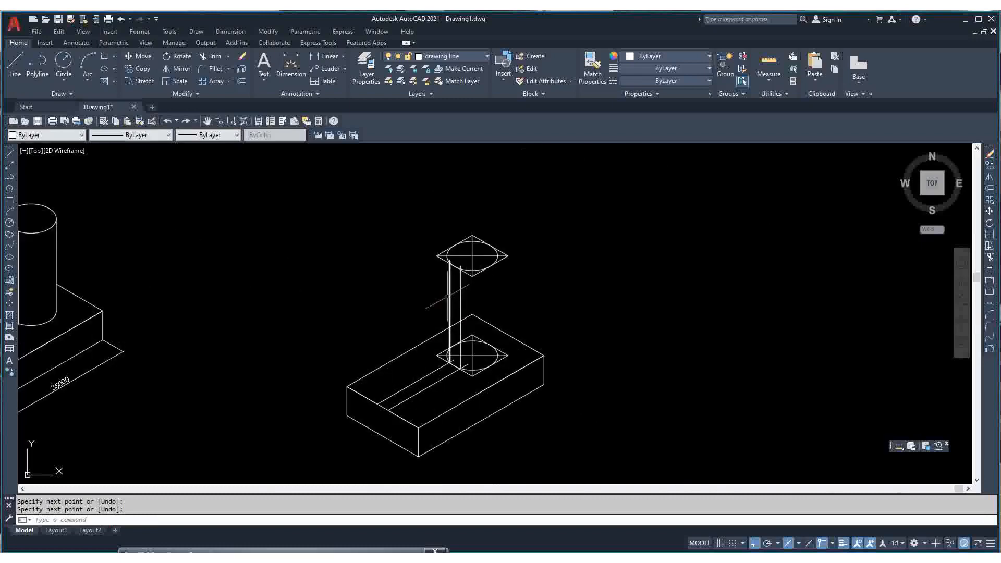
scroll(447, 296, up, 2)
scroll(449, 295, down, 4)
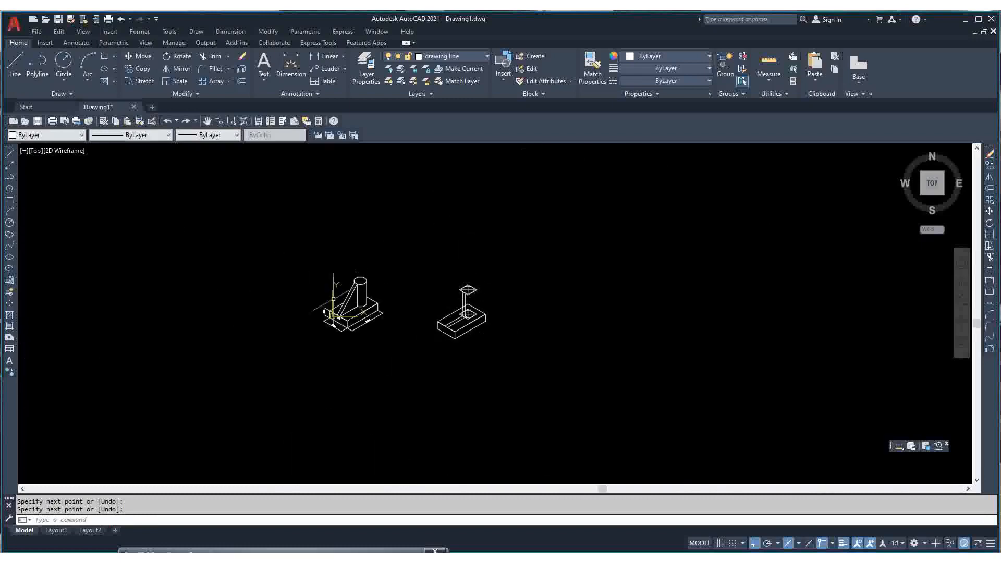
scroll(350, 302, up, 2)
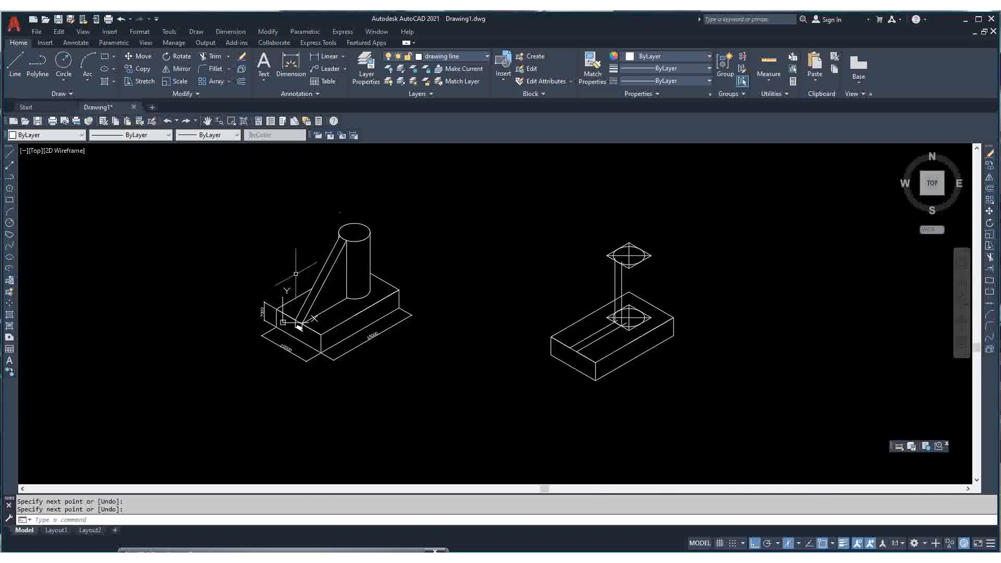
key(Return)
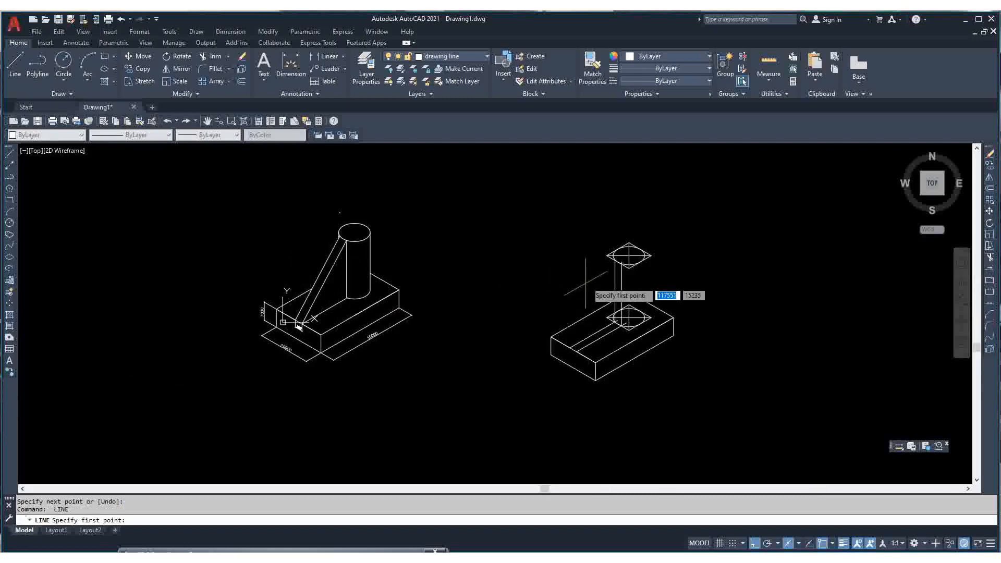
scroll(589, 297, up, 10)
scroll(552, 297, up, 2)
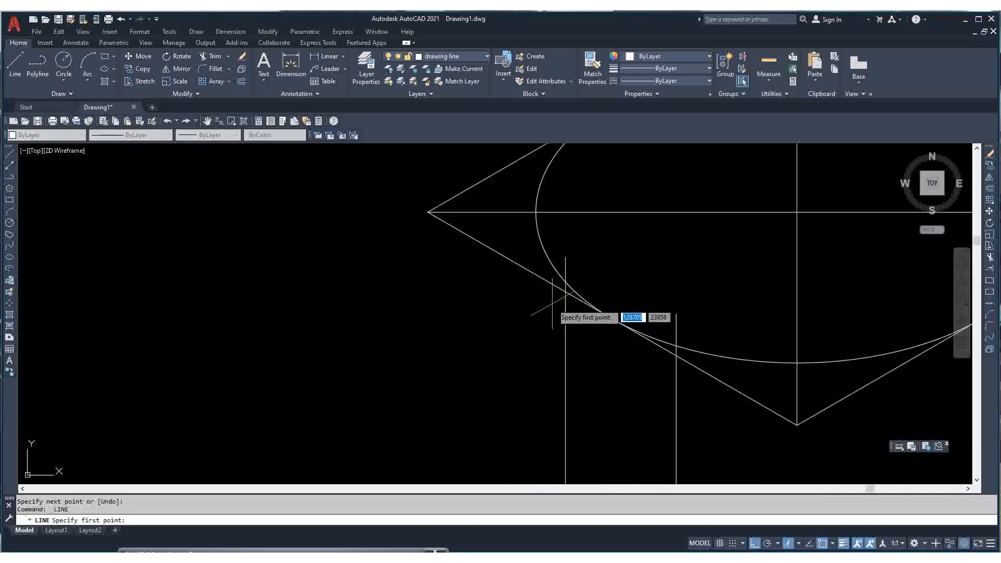
scroll(560, 279, up, 3)
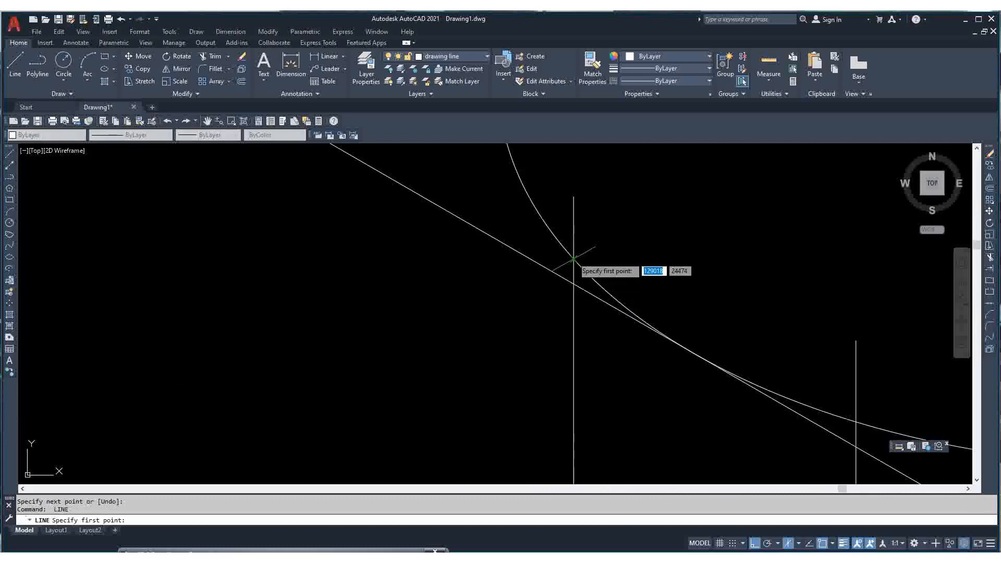
click(573, 259)
scroll(579, 282, down, 12)
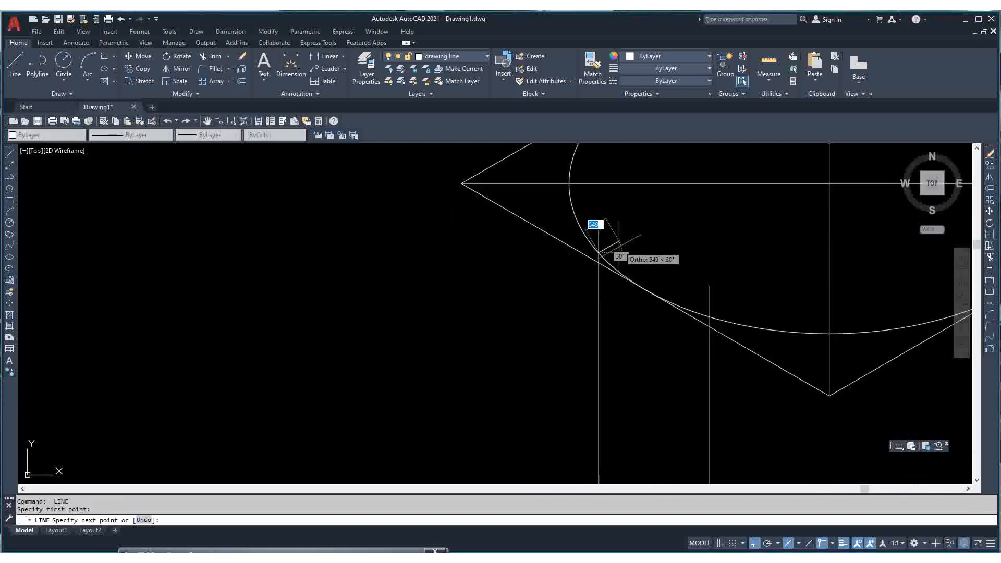
scroll(580, 332, up, 6)
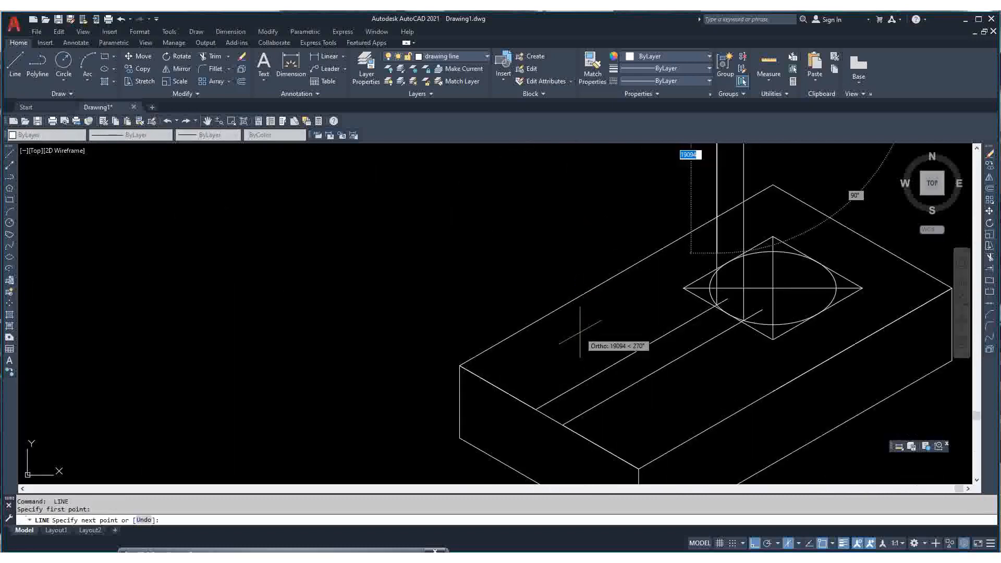
click(535, 409)
key(Return)
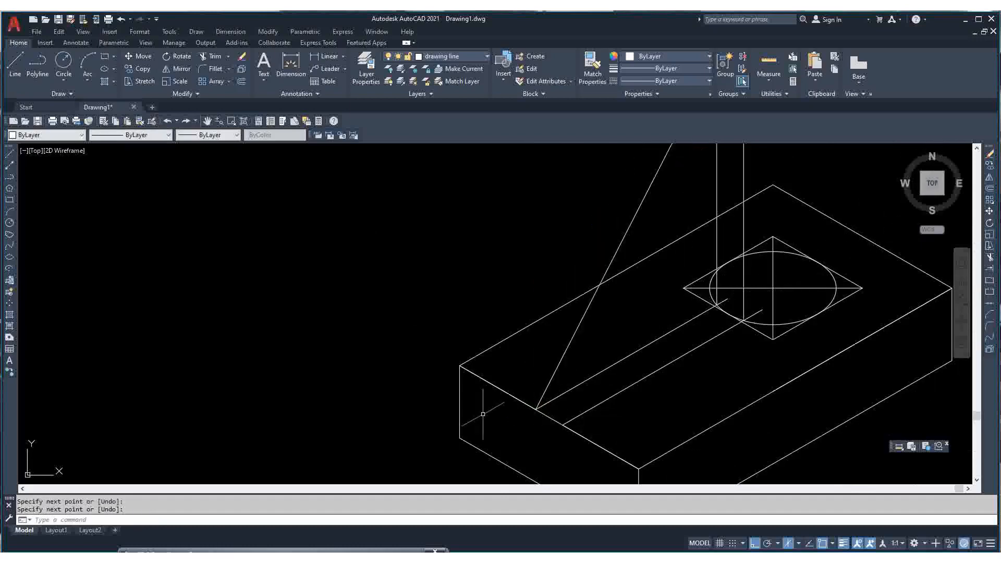
- Draw the rib's second slanted edge from the nearer base line's foot to the nearer vertical line's intersection with the upper isocircle
key(Return)
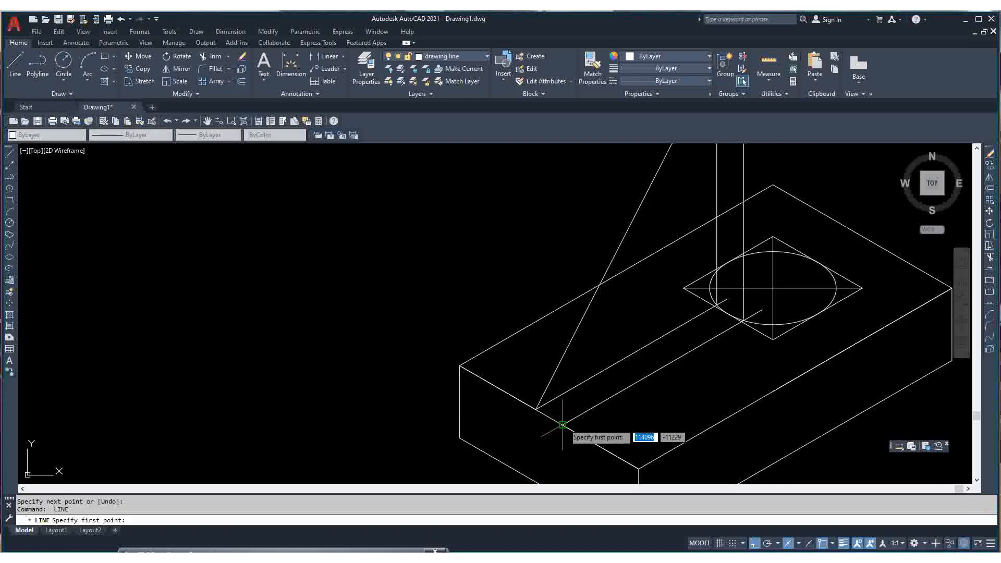
click(563, 425)
scroll(542, 417, down, 5)
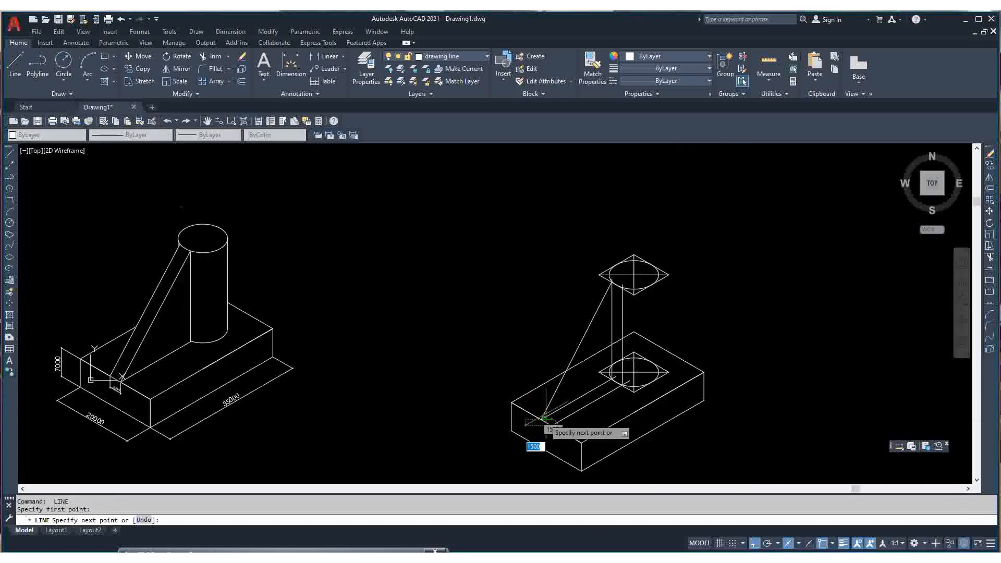
scroll(637, 285, up, 5)
scroll(596, 288, up, 4)
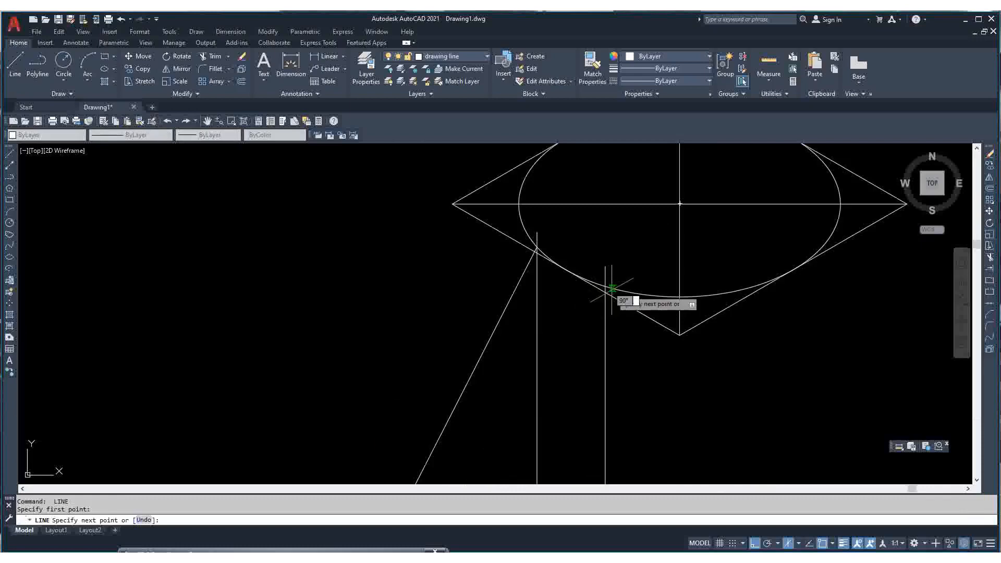
scroll(604, 288, up, 3)
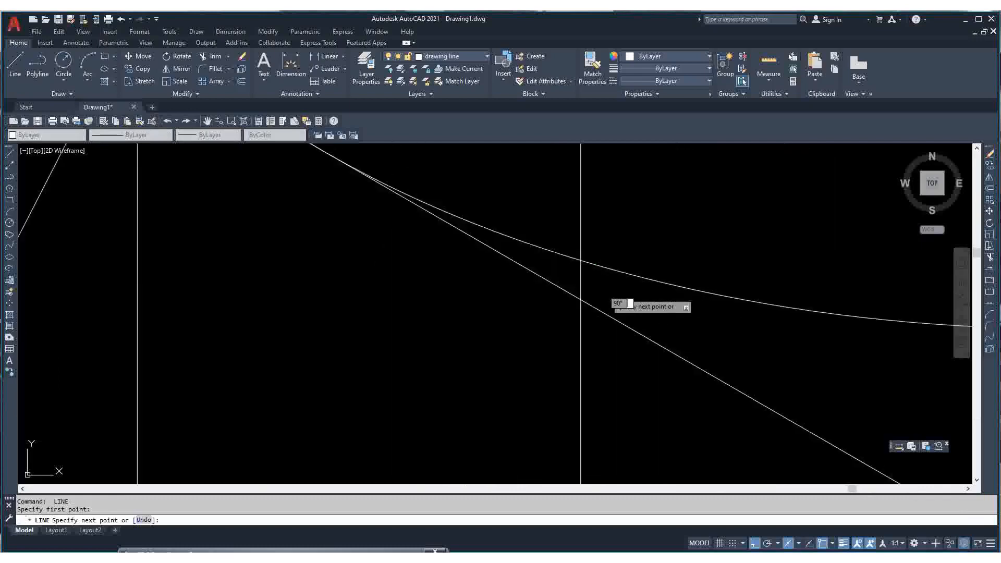
click(580, 260)
key(Return)
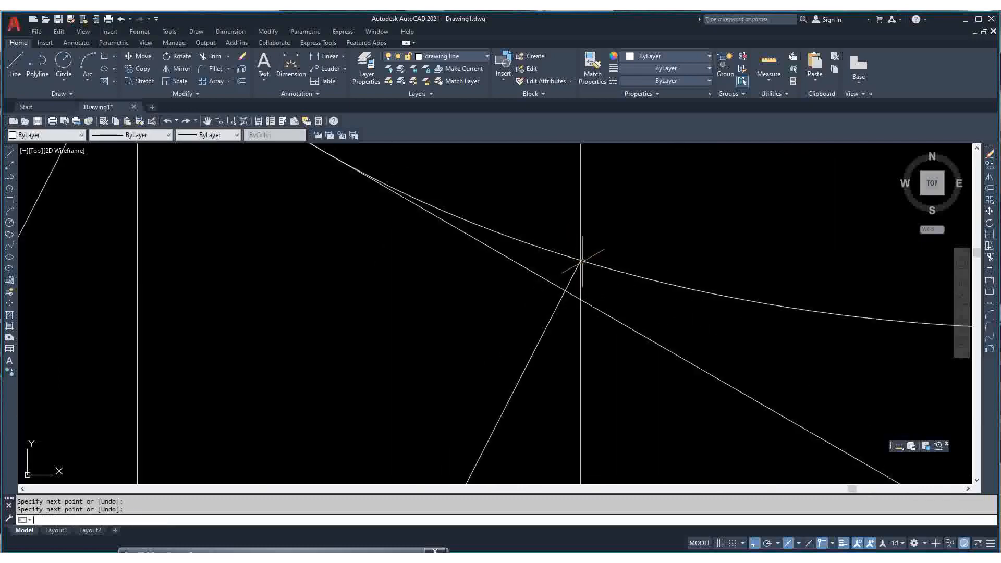
- Trim the farther vertical line between the isocircles and the parts of the block's rear long top edge hidden behind the rib
scroll(578, 263, down, 6)
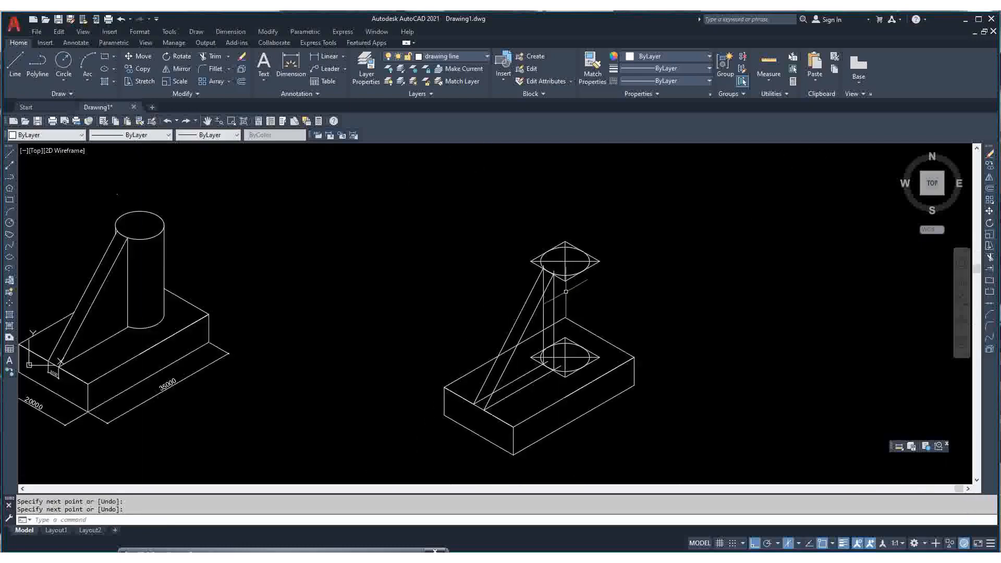
scroll(566, 291, down, 2)
scroll(570, 309, up, 2)
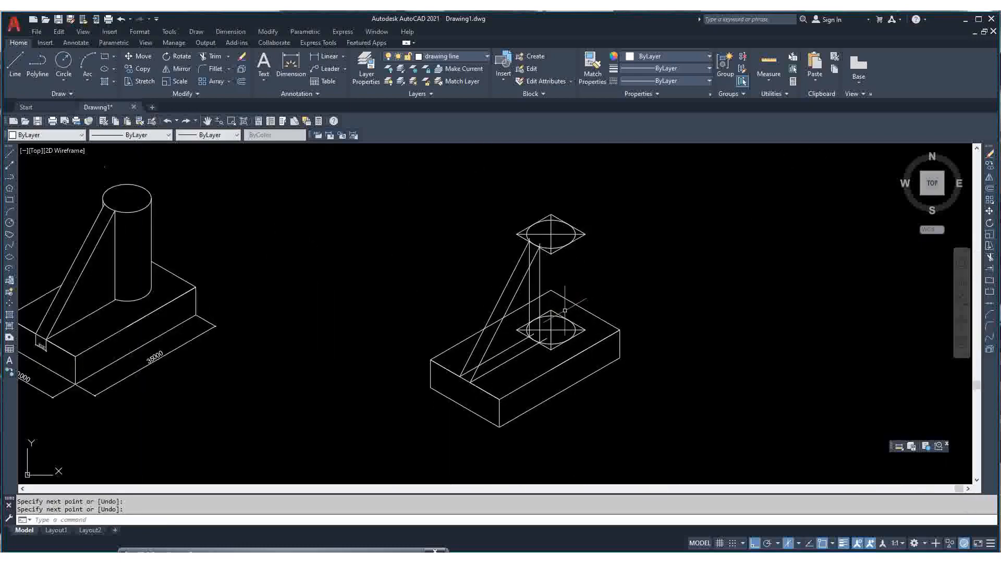
scroll(552, 311, up, 3)
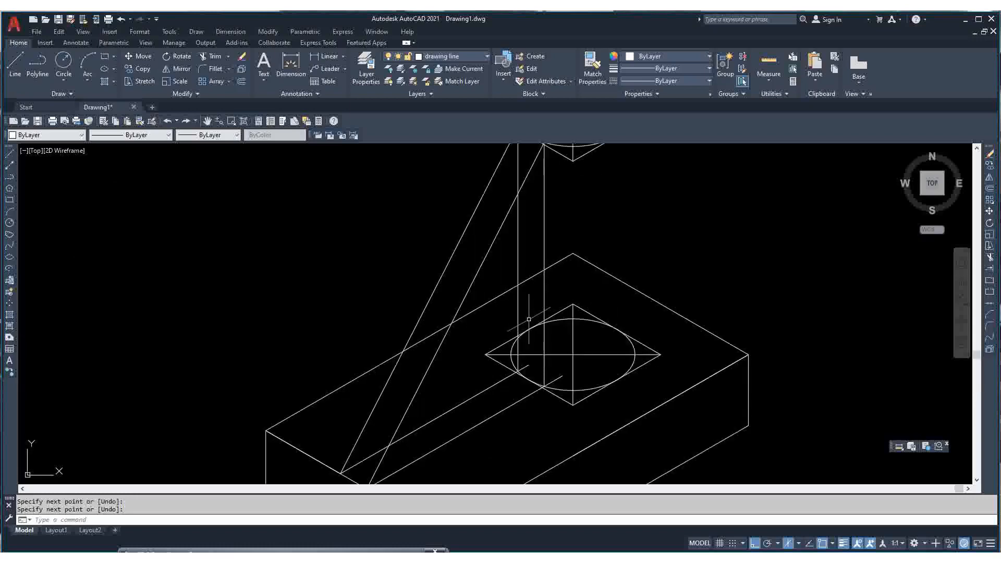
scroll(552, 312, down, 3)
scroll(600, 306, up, 2)
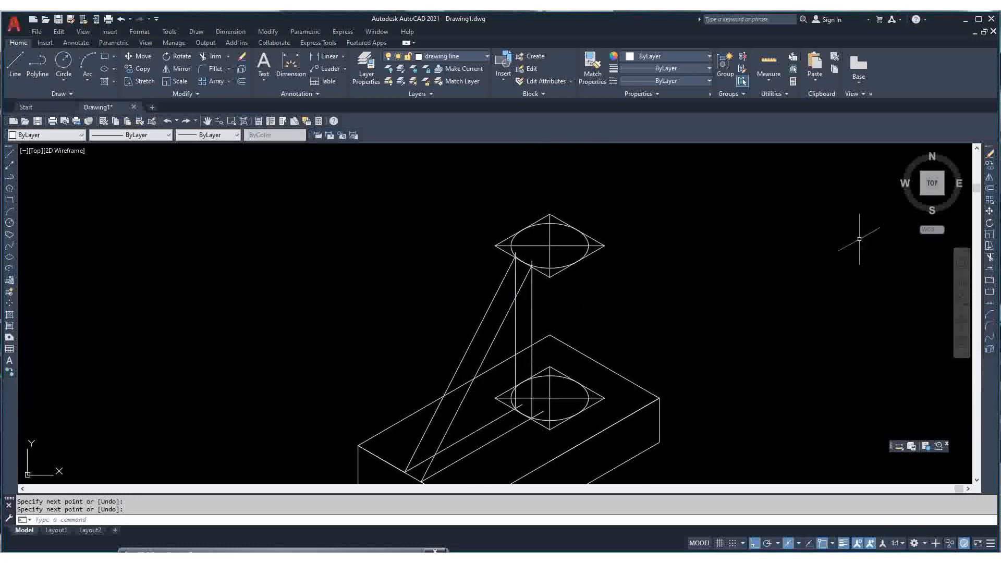
click(991, 257)
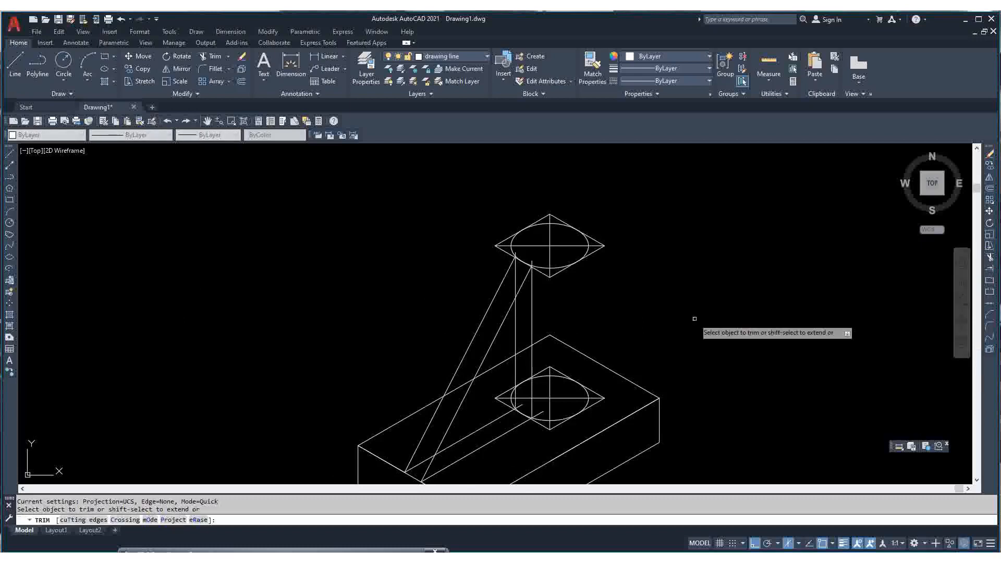
click(515, 274)
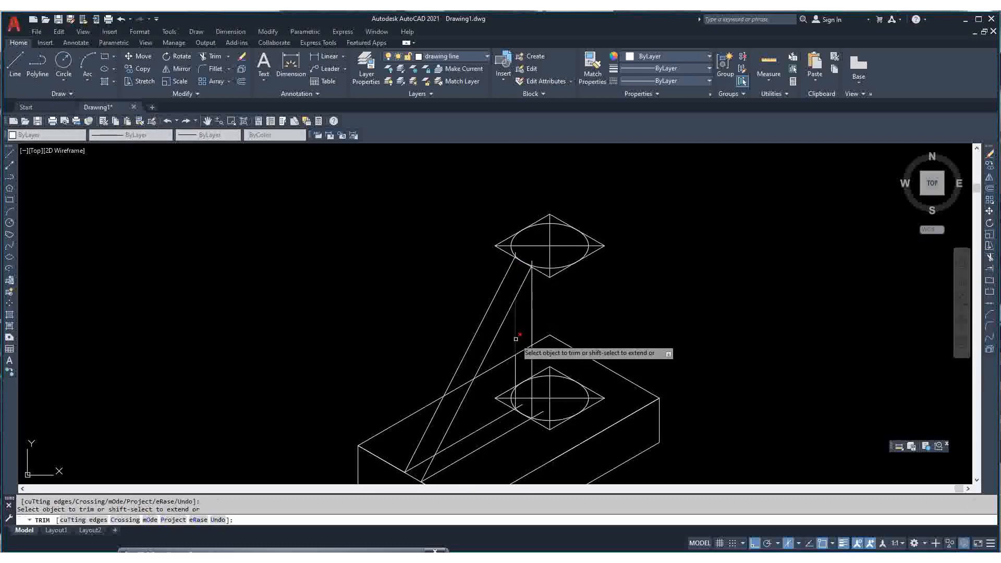
click(502, 365)
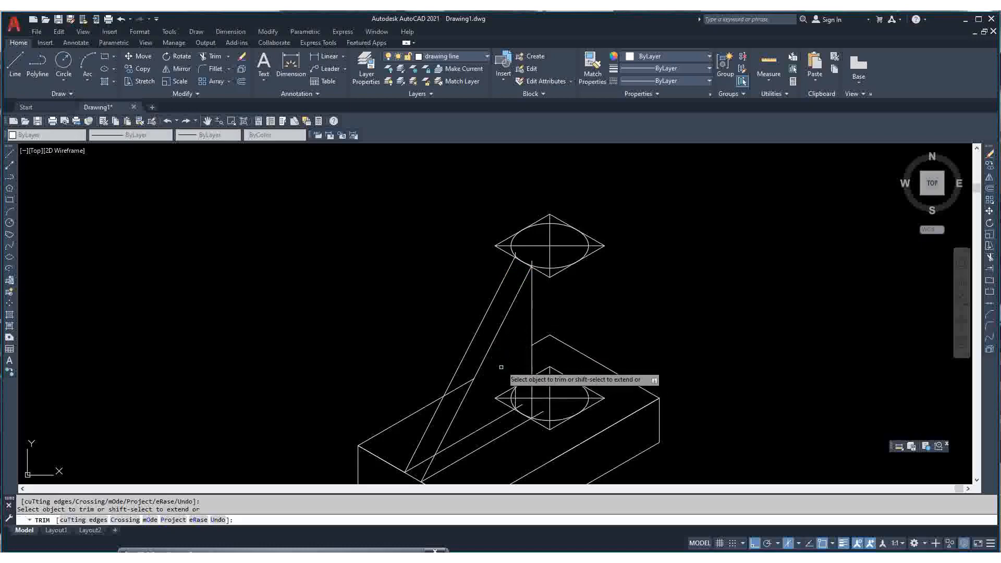
click(461, 386)
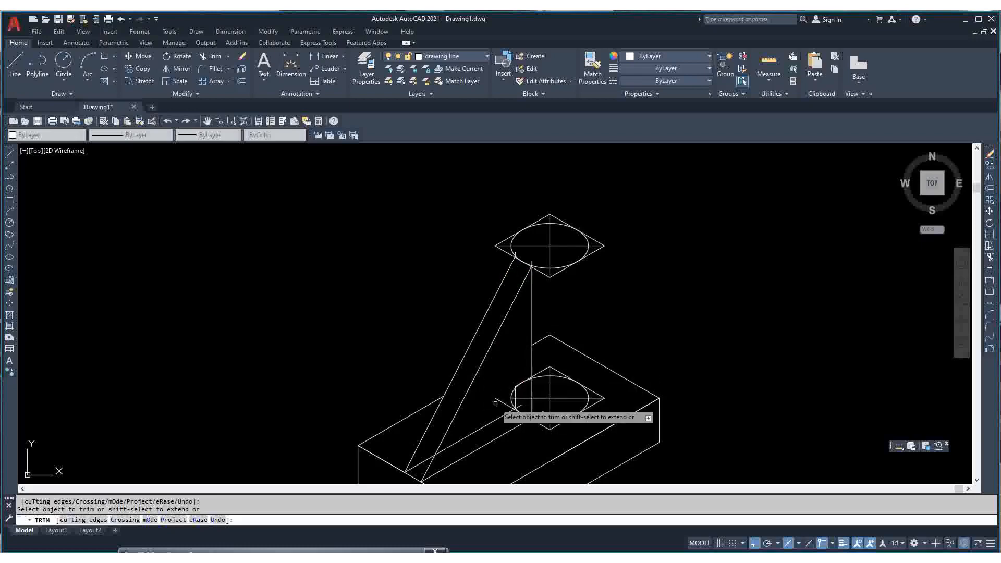
scroll(498, 403, down, 4)
scroll(483, 362, up, 8)
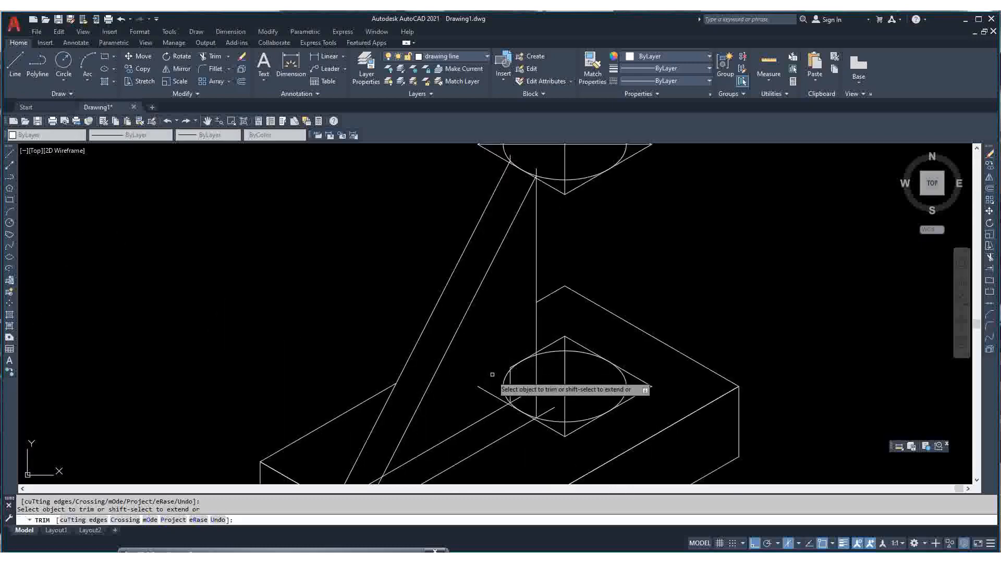
scroll(493, 380, down, 2)
scroll(489, 398, down, 4)
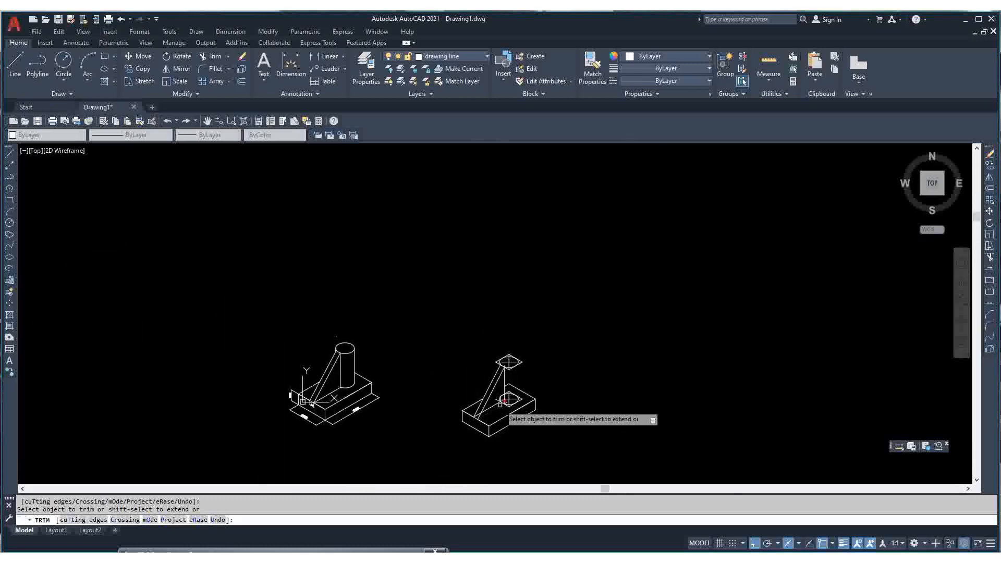
scroll(488, 406, up, 8)
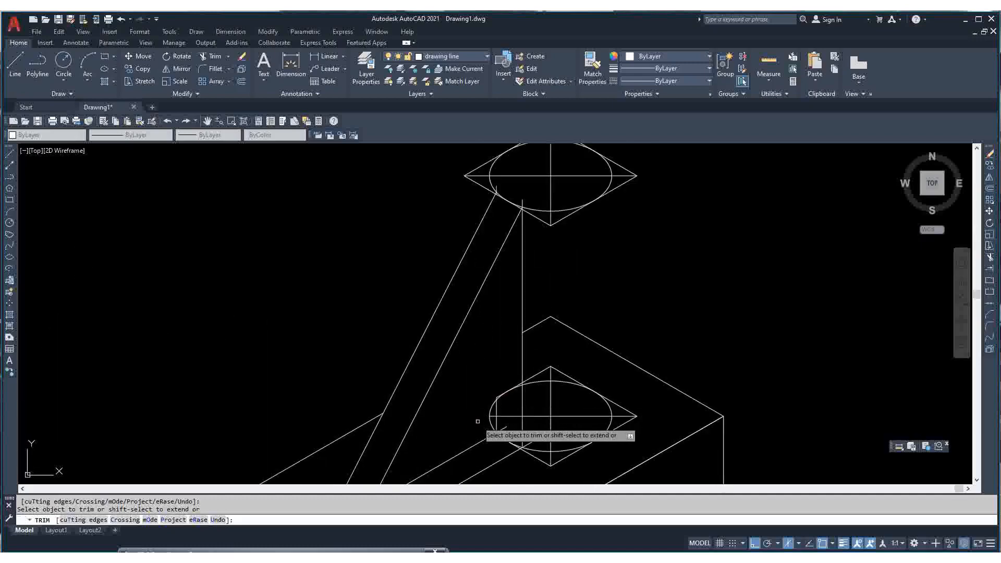
key(Escape)
- Draw the cylinder's vertical outline from the lower isocircle's right end on its horizontal diagonal to the matching point on the upper isocircle
scroll(775, 407, down, 8)
scroll(501, 321, up, 8)
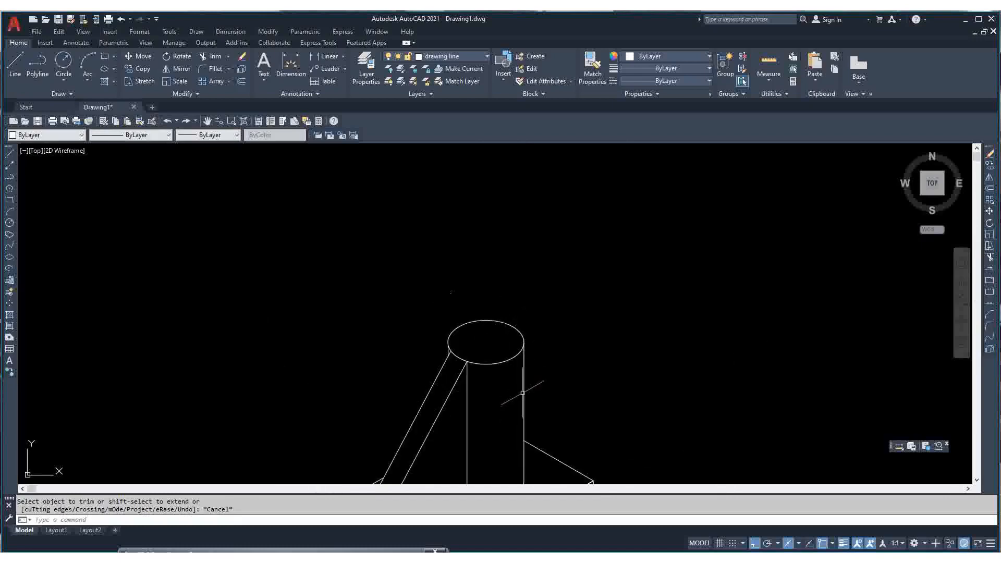
scroll(522, 393, down, 6)
scroll(628, 388, up, 4)
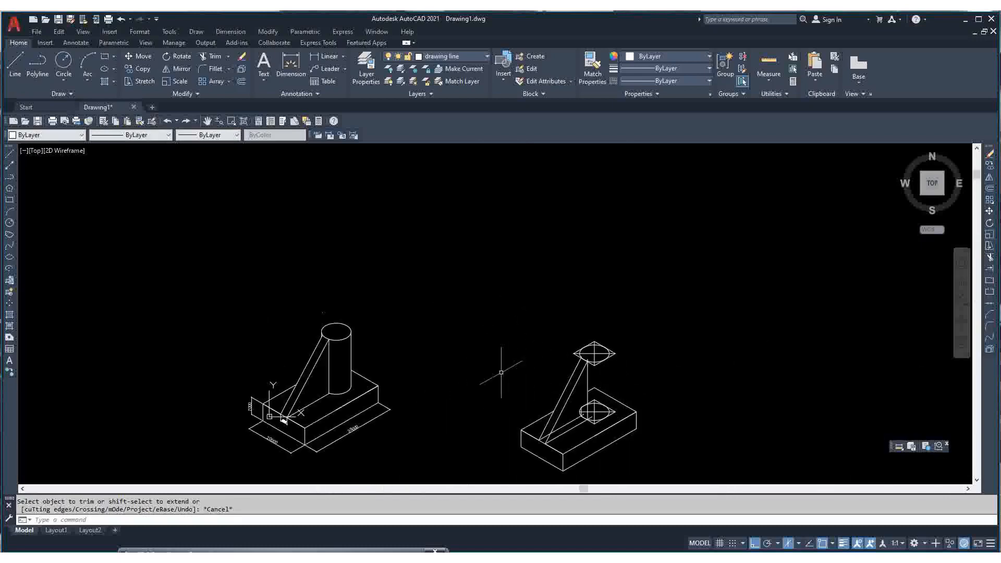
click(9, 155)
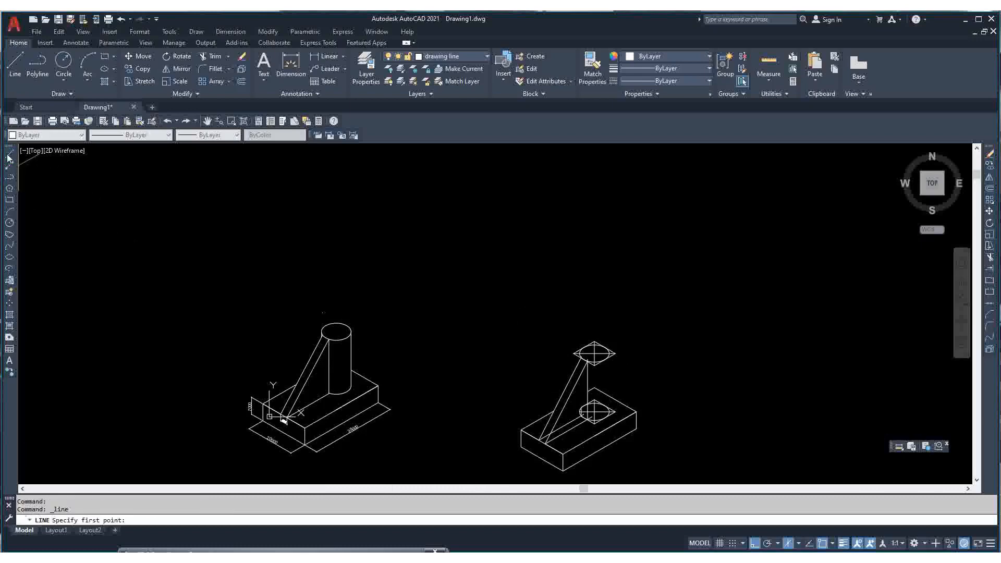
scroll(621, 421, up, 2)
scroll(621, 422, up, 4)
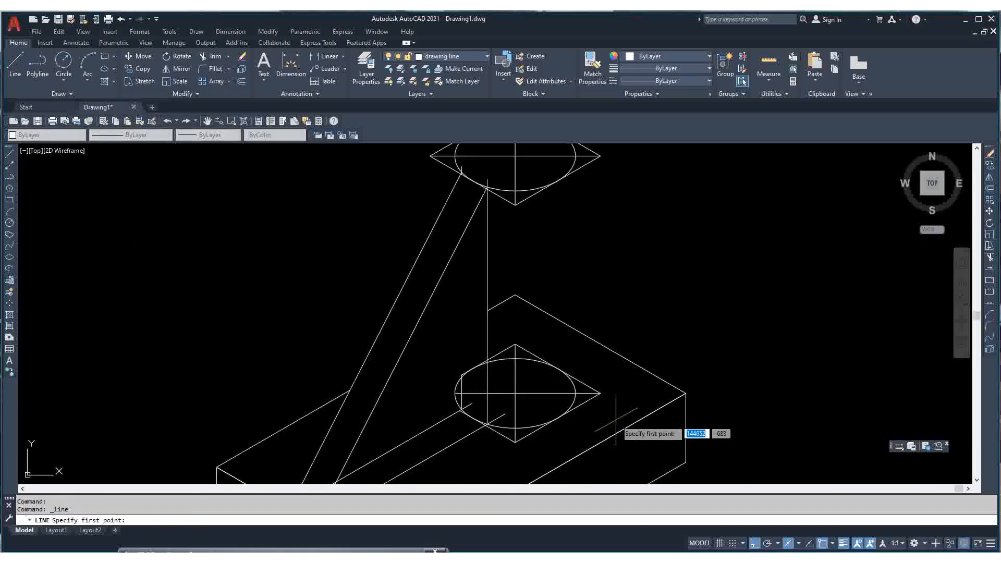
click(576, 394)
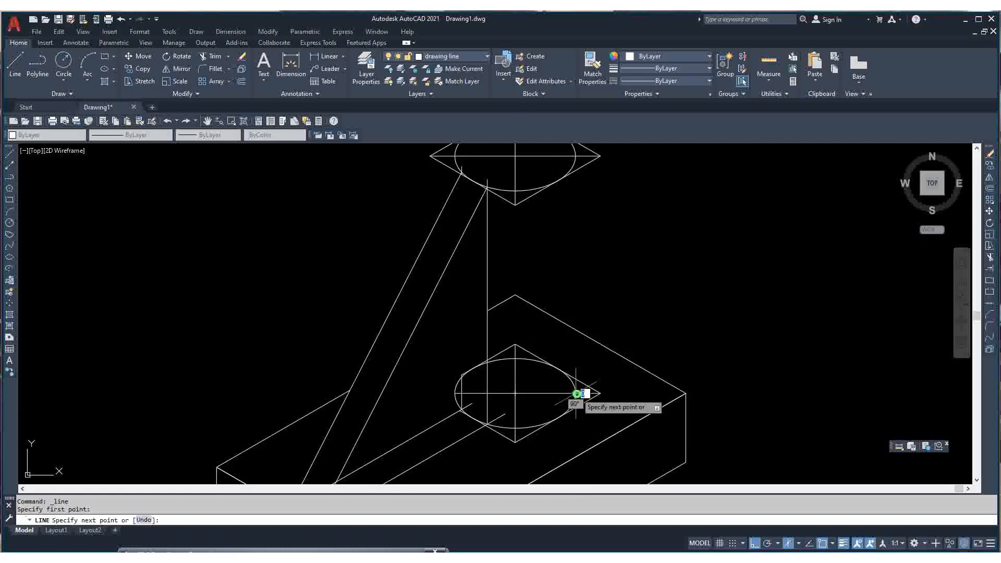
scroll(557, 416, down, 2)
scroll(592, 226, up, 4)
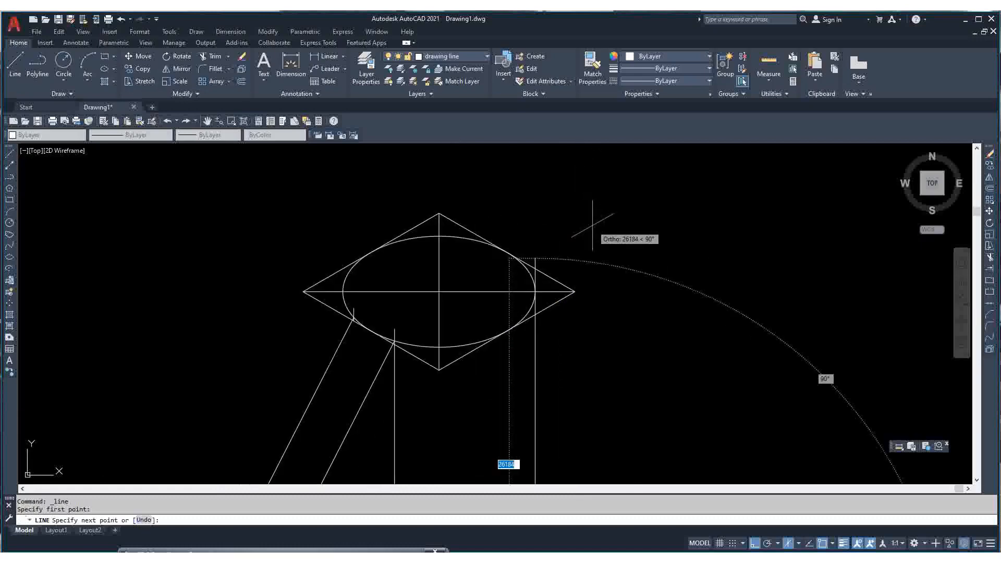
click(535, 291)
key(Return)
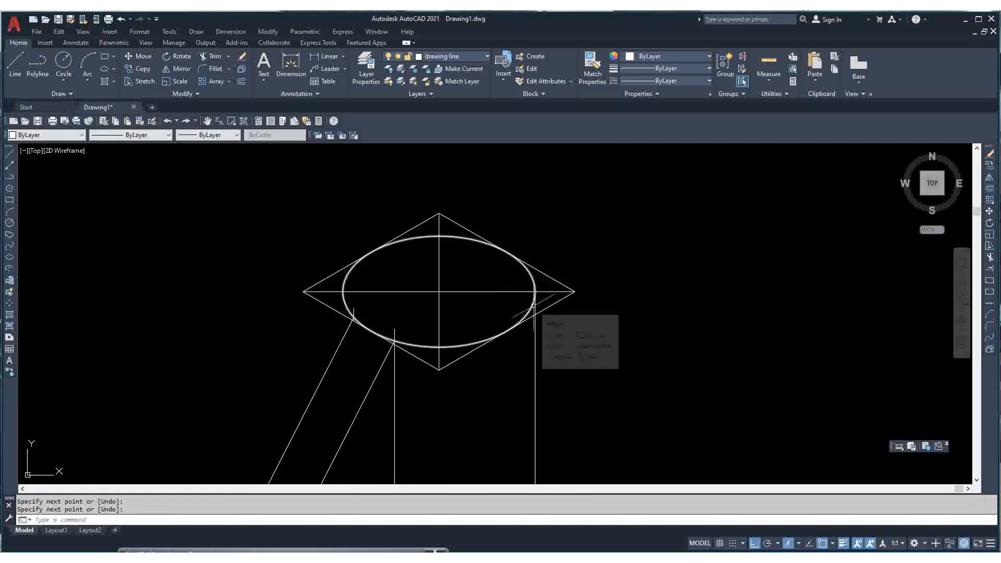
- Trim the farther rib base line up to the lower isocircle and the block's rear corner edges hidden behind the cylinder
scroll(536, 354, down, 5)
scroll(536, 354, up, 3)
scroll(511, 354, down, 3)
scroll(485, 355, up, 2)
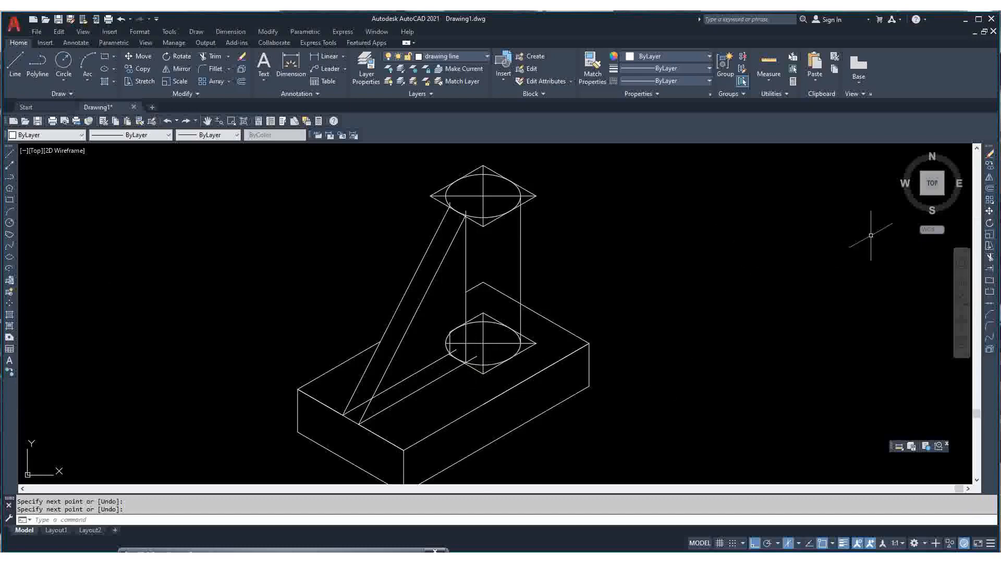
click(989, 257)
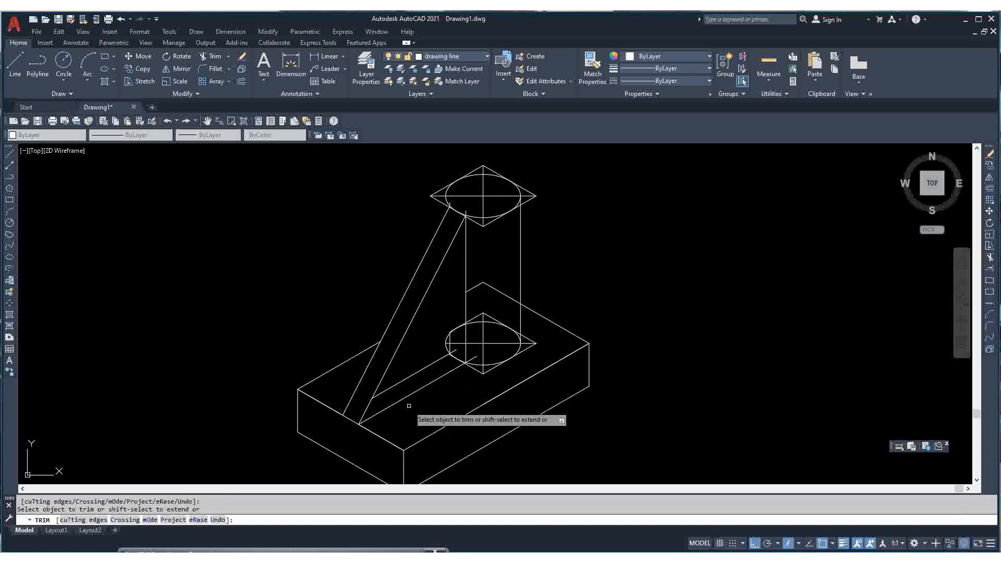
click(389, 390)
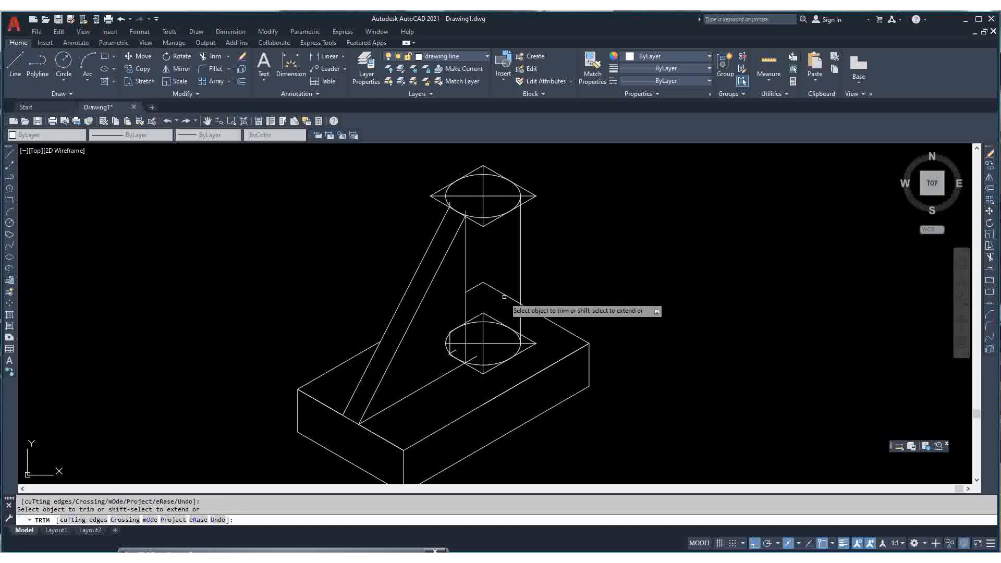
click(477, 287)
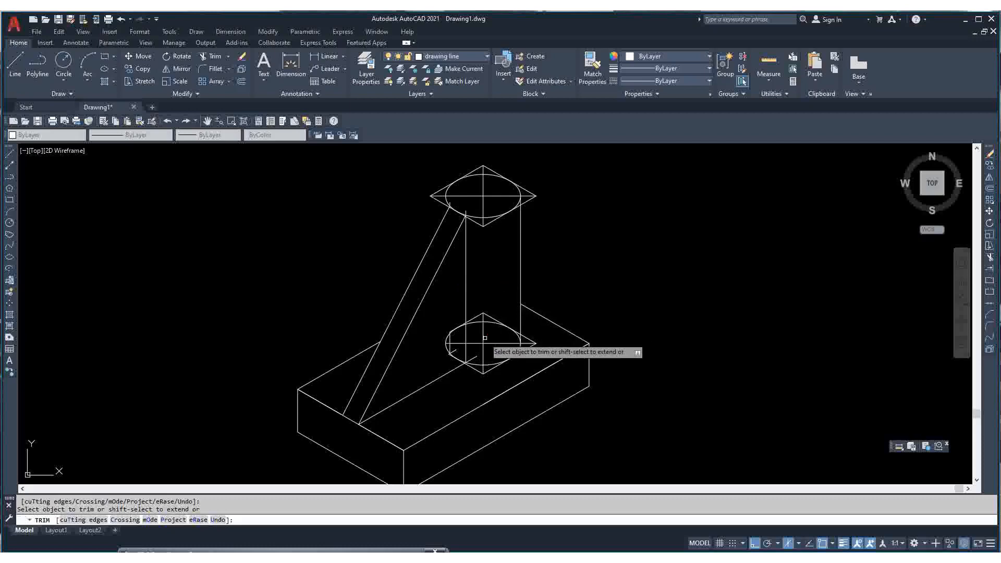
- Trim the lower horizontal diagonal, the rhombus's upper sides and the isocircle's rear arc between the cylinder's vertical lines
click(501, 344)
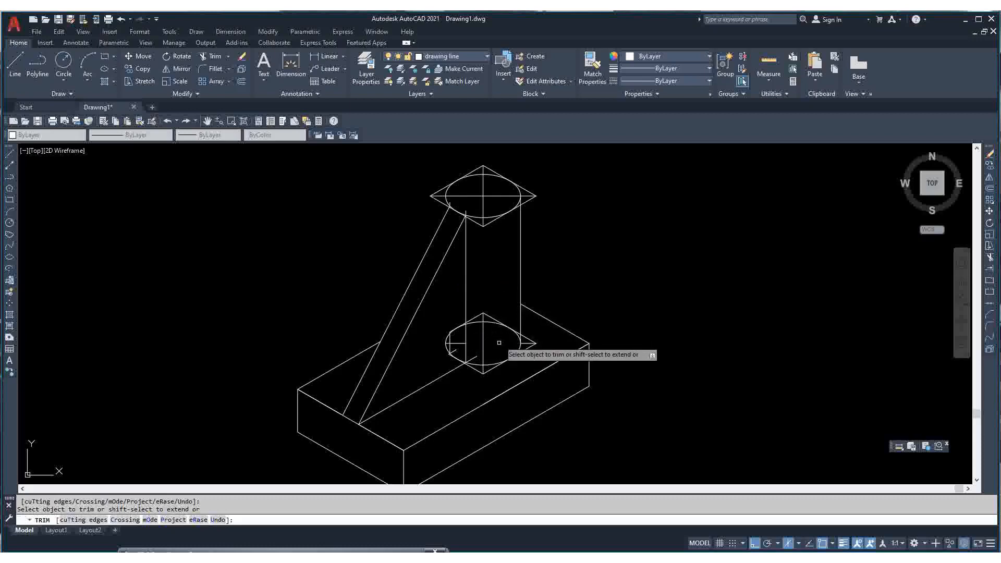
click(505, 330)
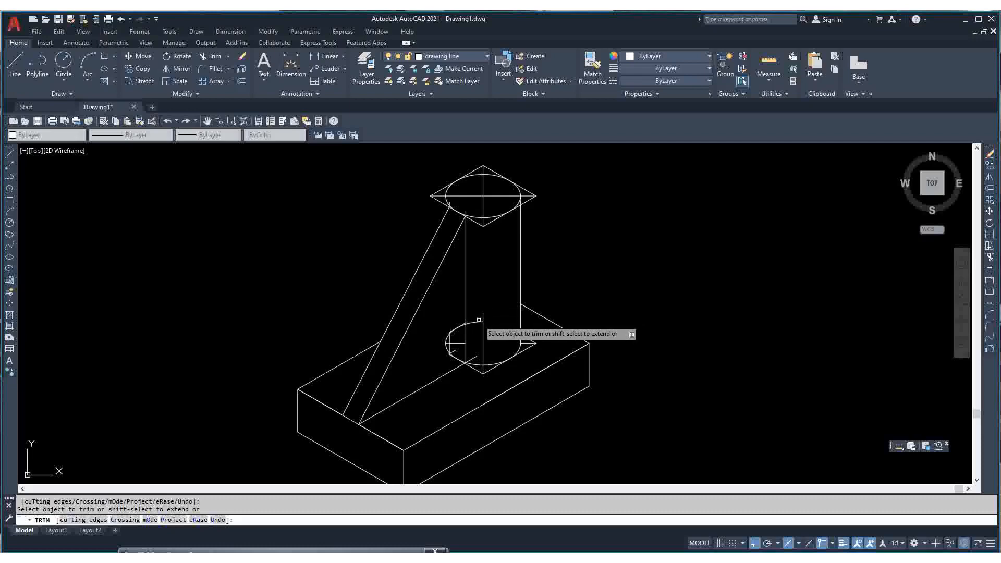
click(478, 323)
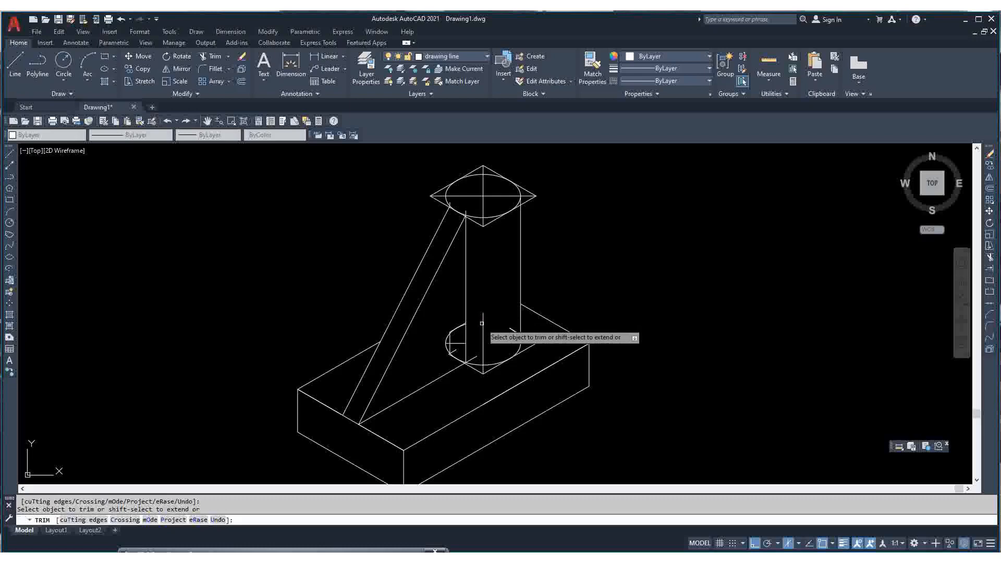
- Trim the lower horizontal diagonal's end and the two rhombus sides outside the cylinder's right vertical outline at its base
scroll(466, 348, up, 6)
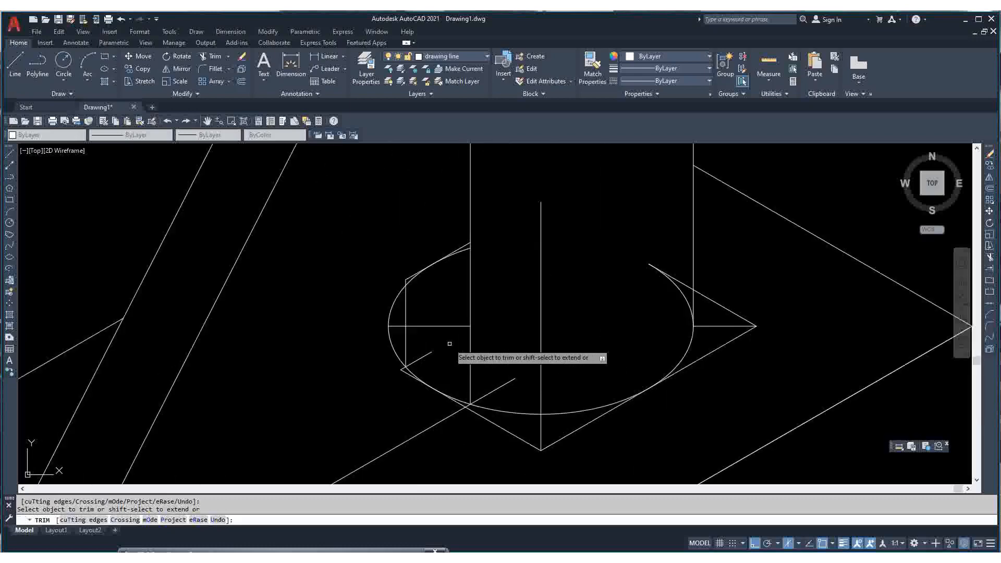
scroll(450, 343, up, 2)
scroll(449, 344, down, 6)
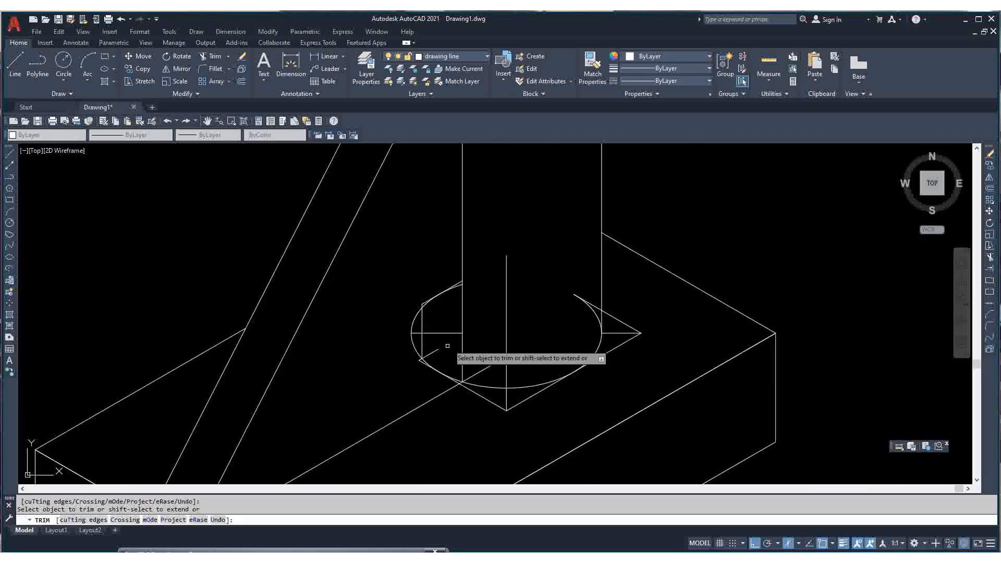
scroll(516, 409, down, 2)
scroll(508, 412, up, 2)
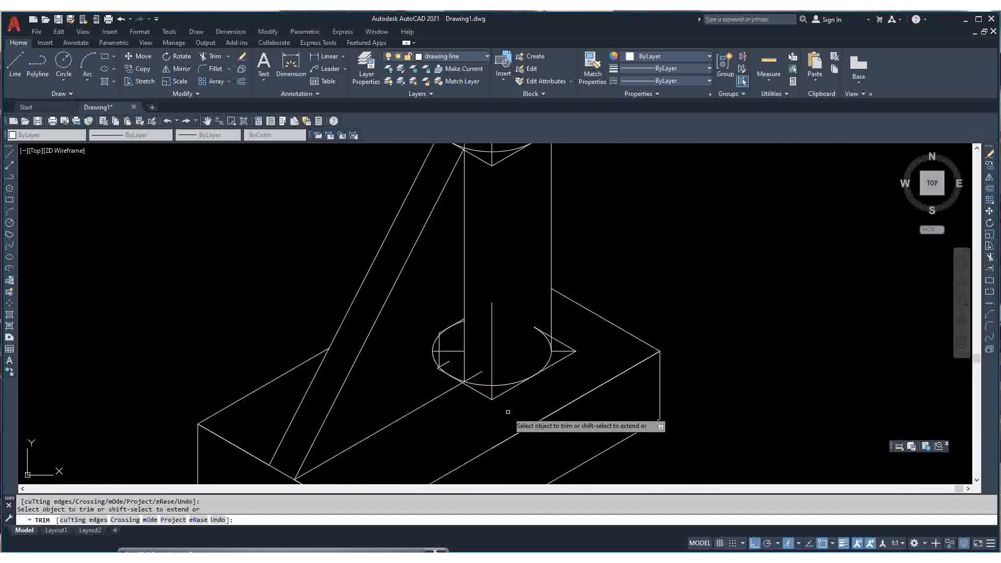
scroll(508, 412, up, 4)
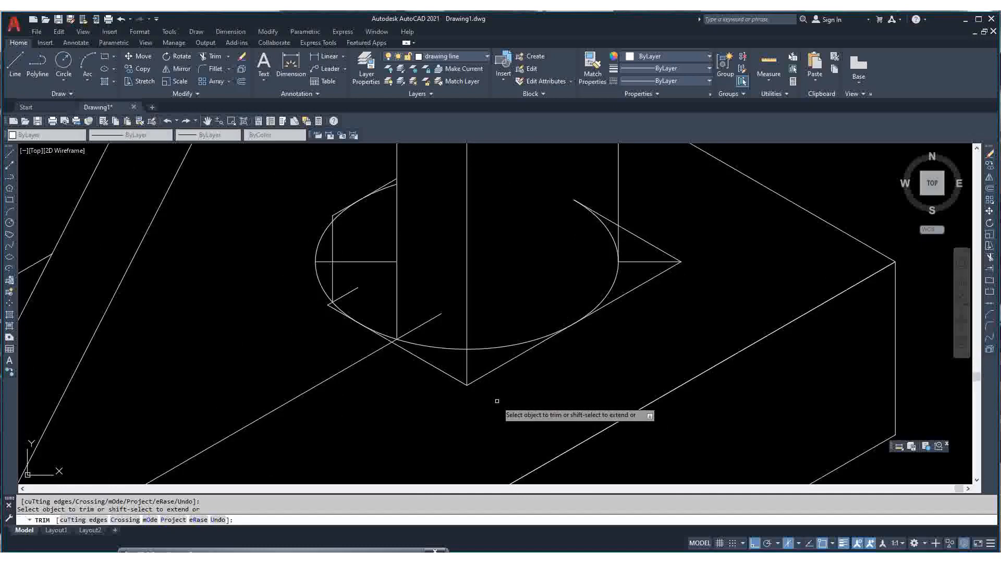
scroll(492, 401, down, 5)
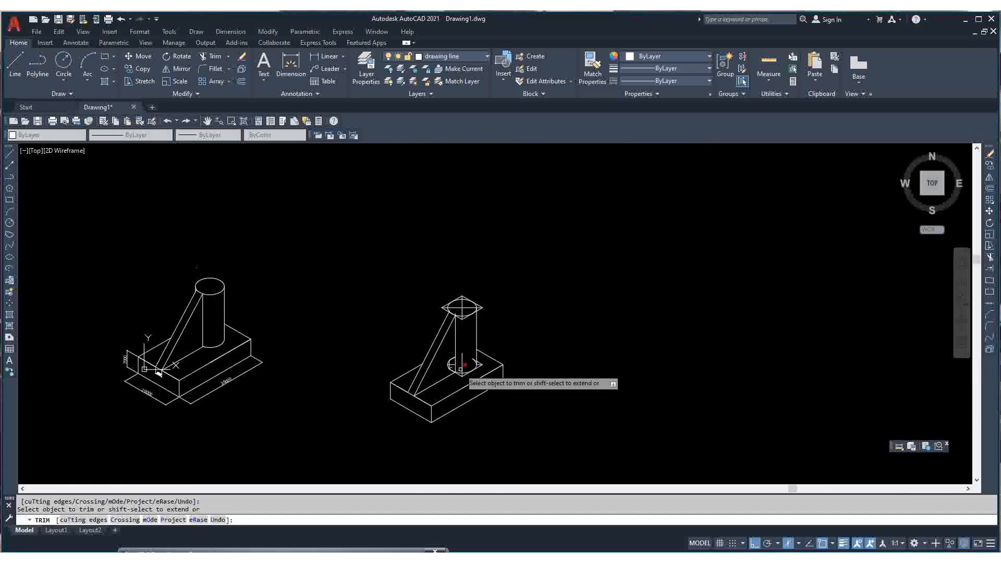
scroll(534, 366, up, 5)
scroll(427, 354, up, 2)
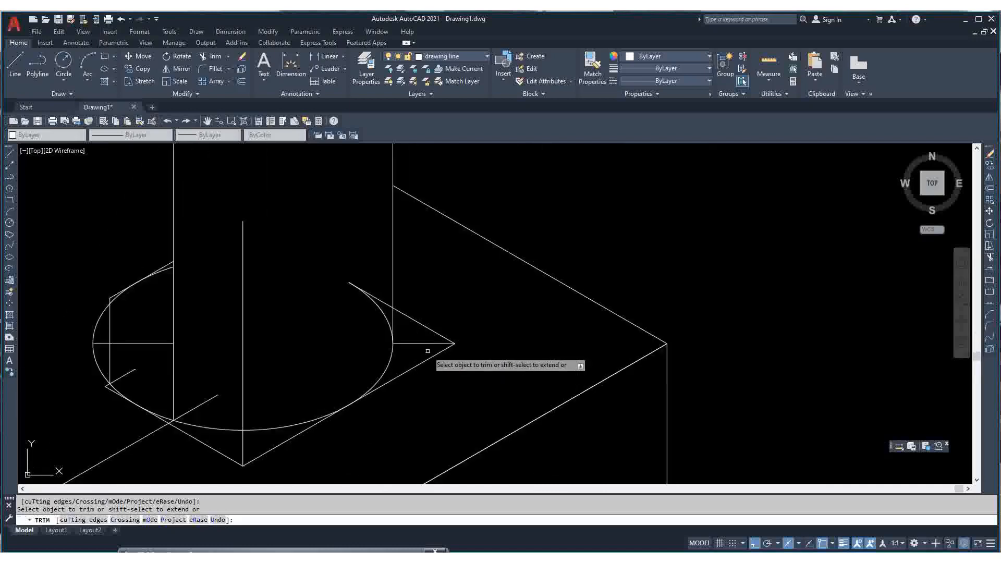
click(423, 366)
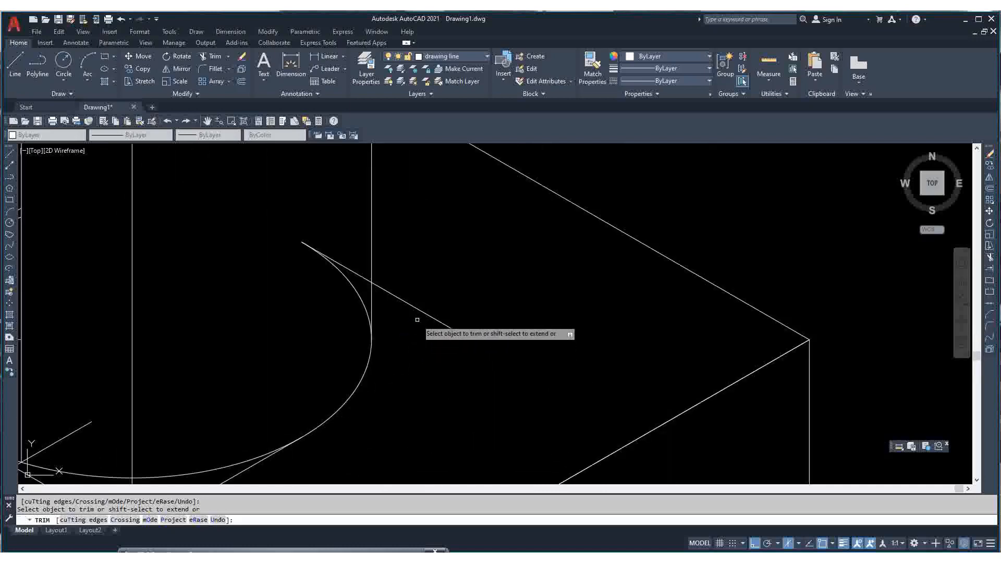
click(364, 278)
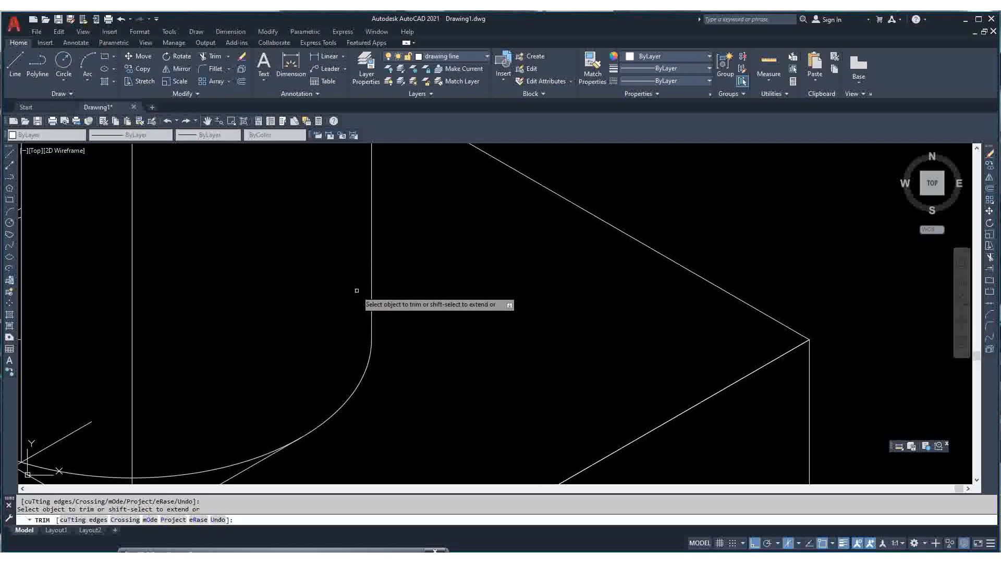
scroll(362, 292, down, 2)
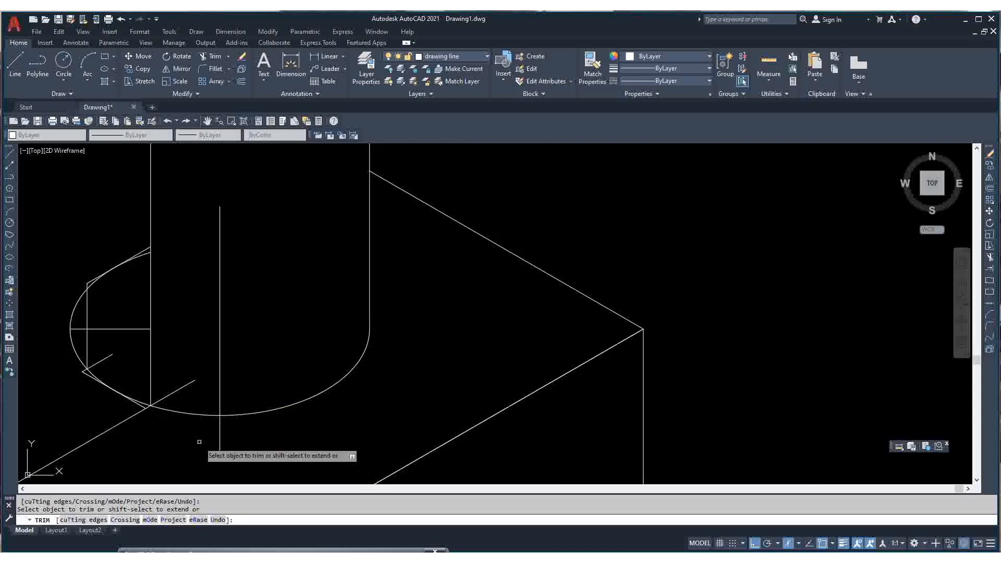
- Trim the rib base line inside the lower isocircle and the arcs, rhombus sides and horizontal diagonal next to the cylinder's left outline
scroll(88, 364, up, 4)
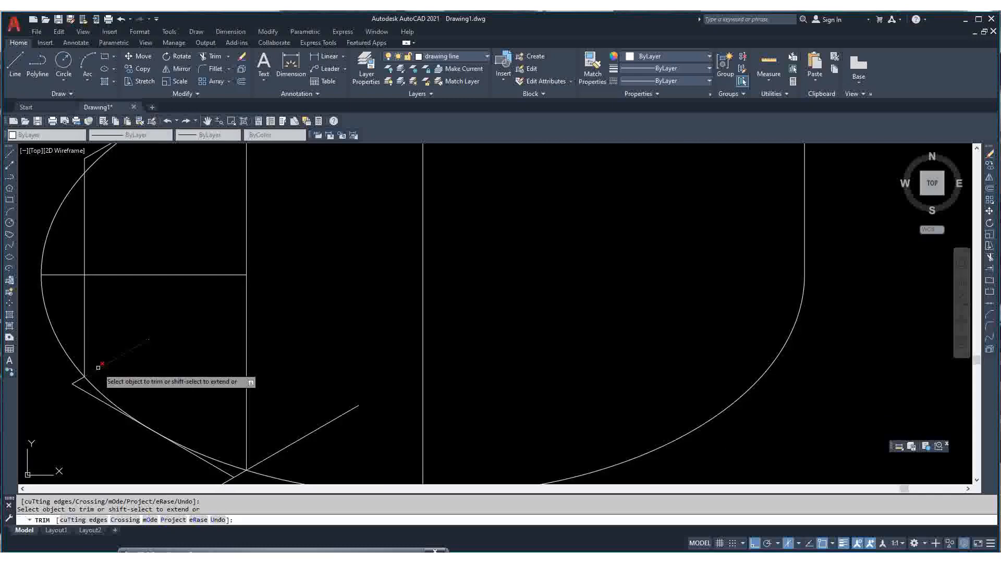
scroll(394, 374, down, 2)
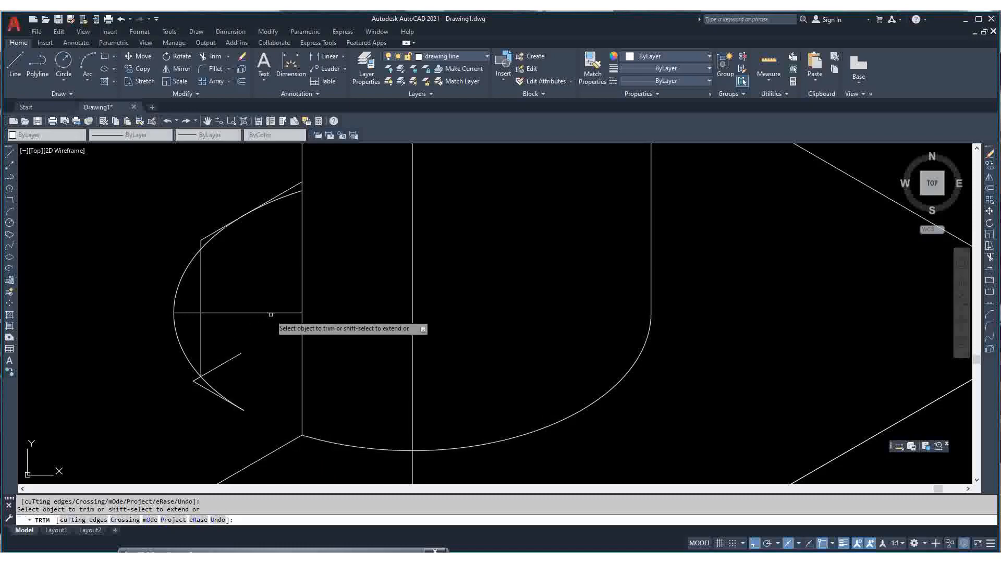
click(283, 197)
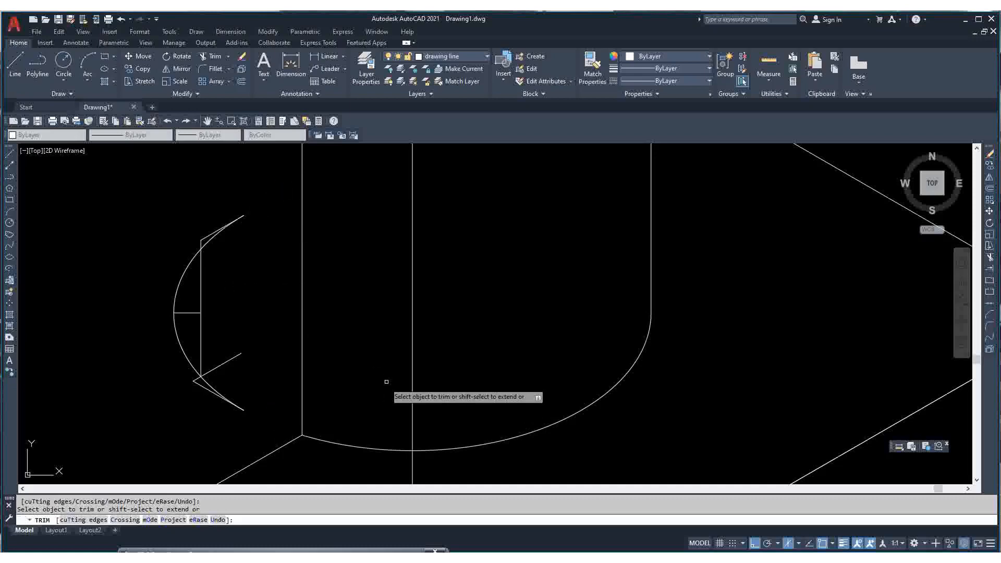
- Trim the upper rhombus's lower left side piece by piece, and the cylinder's left outline where it extends inside the upper isocircle
scroll(387, 382, down, 6)
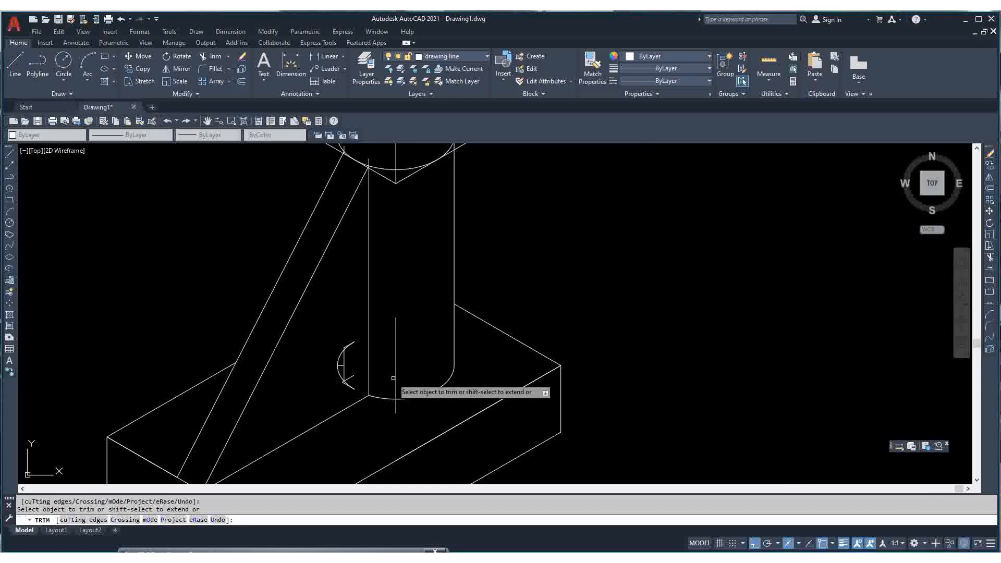
scroll(390, 381, down, 3)
scroll(364, 233, up, 5)
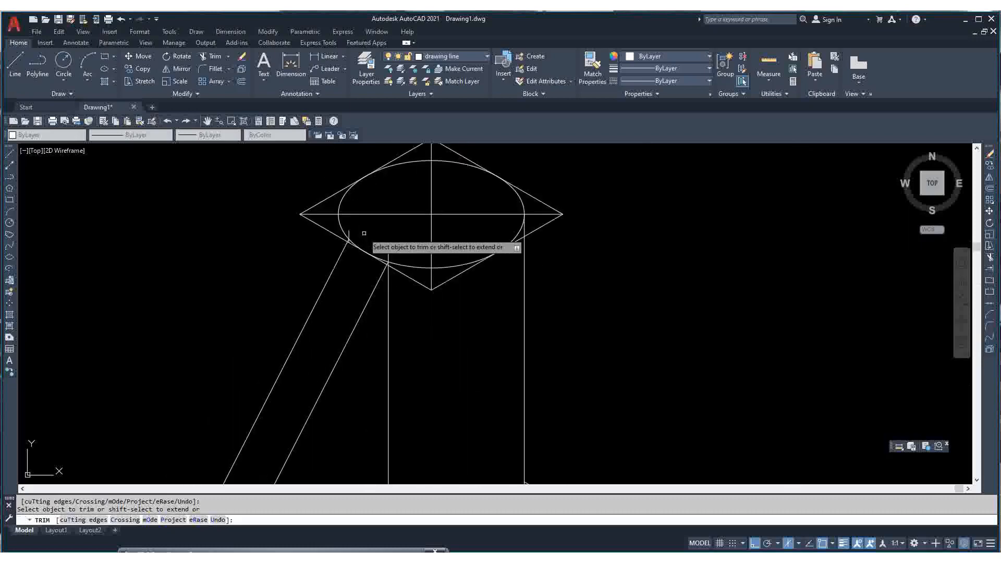
scroll(356, 230, up, 5)
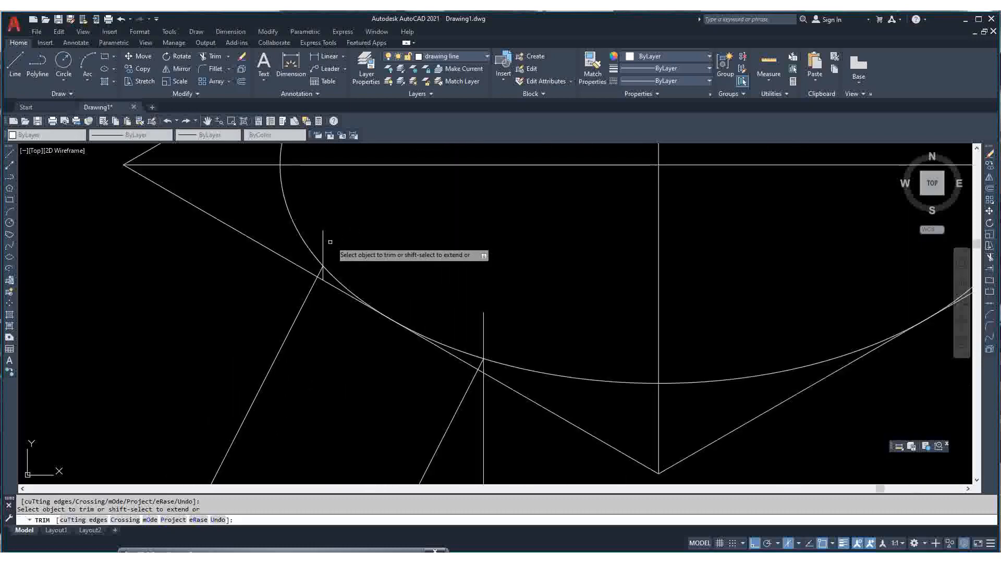
click(302, 256)
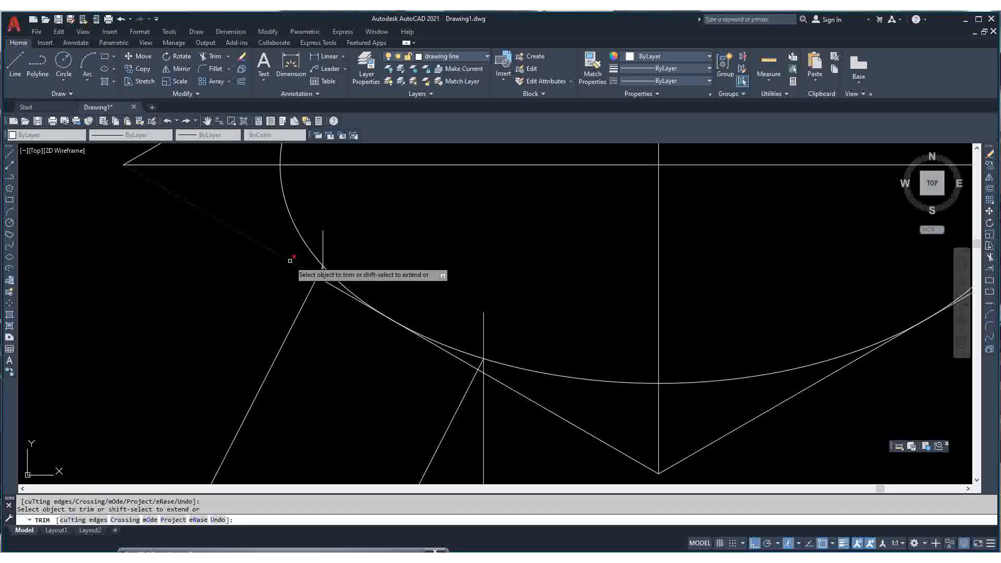
click(339, 287)
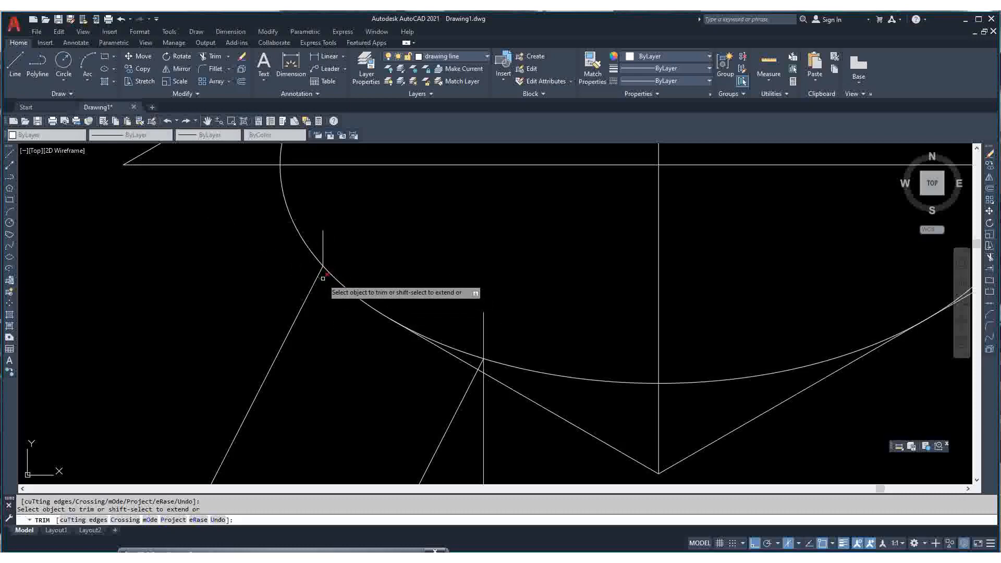
click(452, 354)
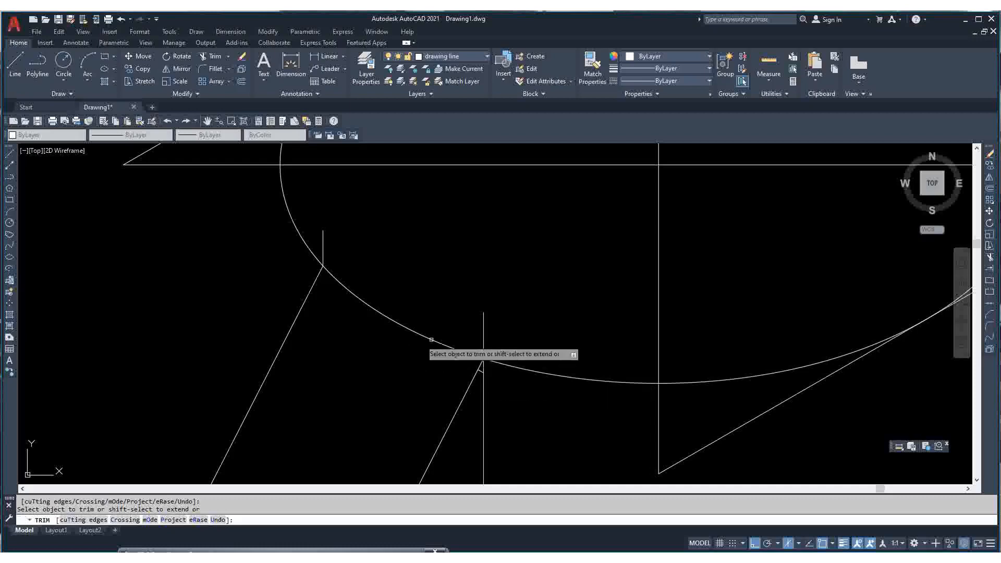
scroll(491, 362, up, 5)
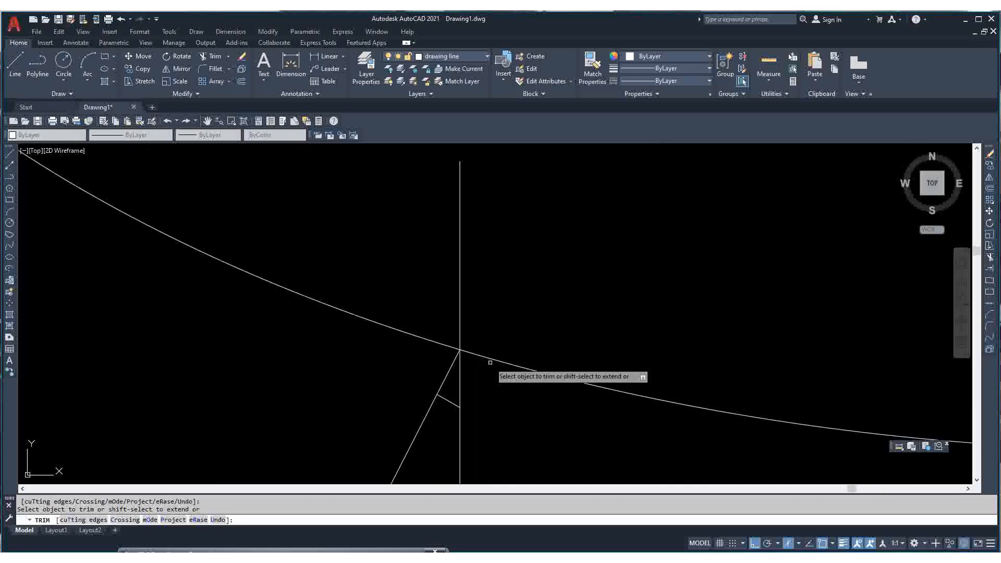
click(450, 402)
scroll(479, 328, down, 3)
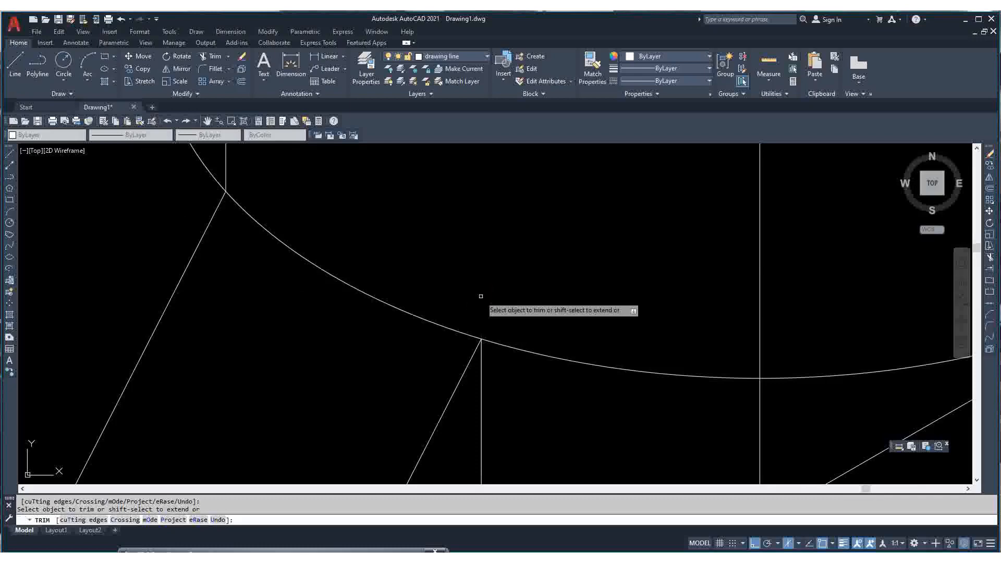
- Erase the short vertical stub inside the upper isocircle, the upper rhombus's remaining left side and its horizontal diagonal
scroll(467, 324, down, 5)
scroll(428, 292, up, 5)
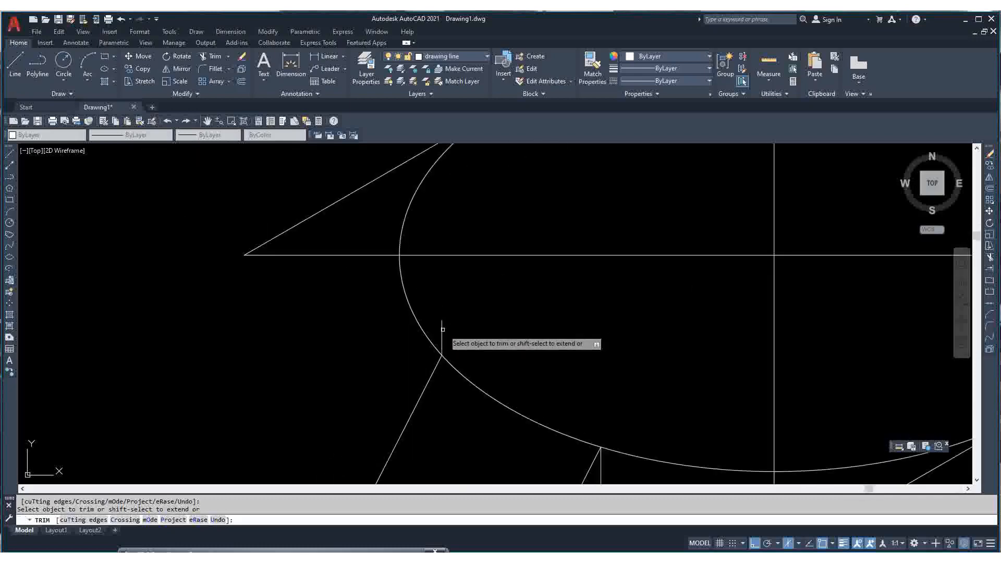
key(Return)
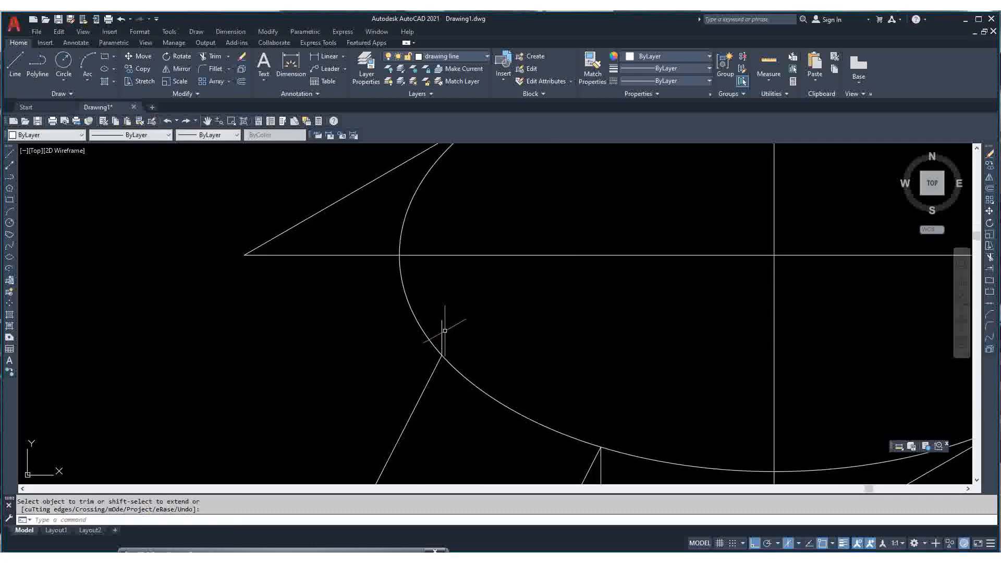
key(Return)
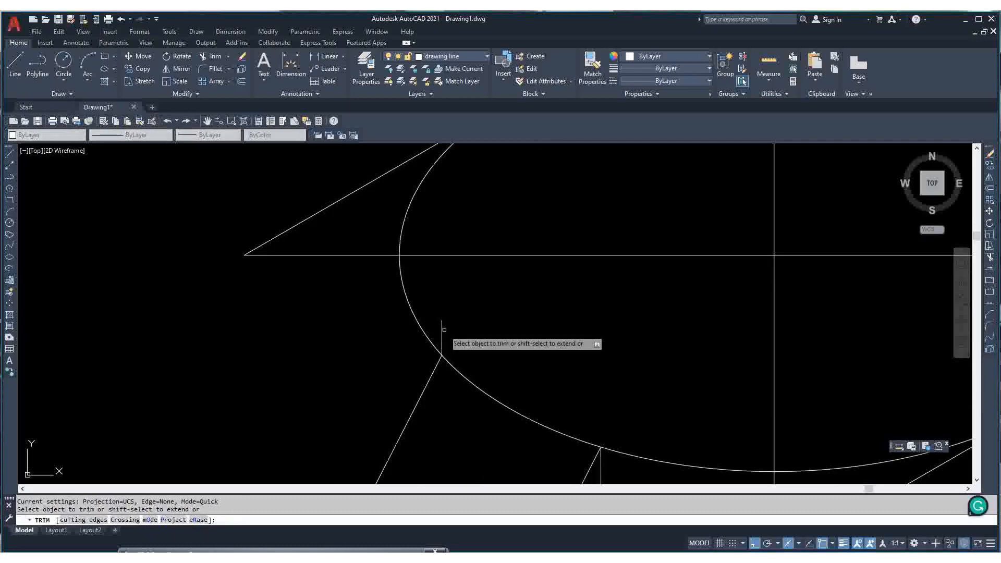
key(Escape)
click(442, 332)
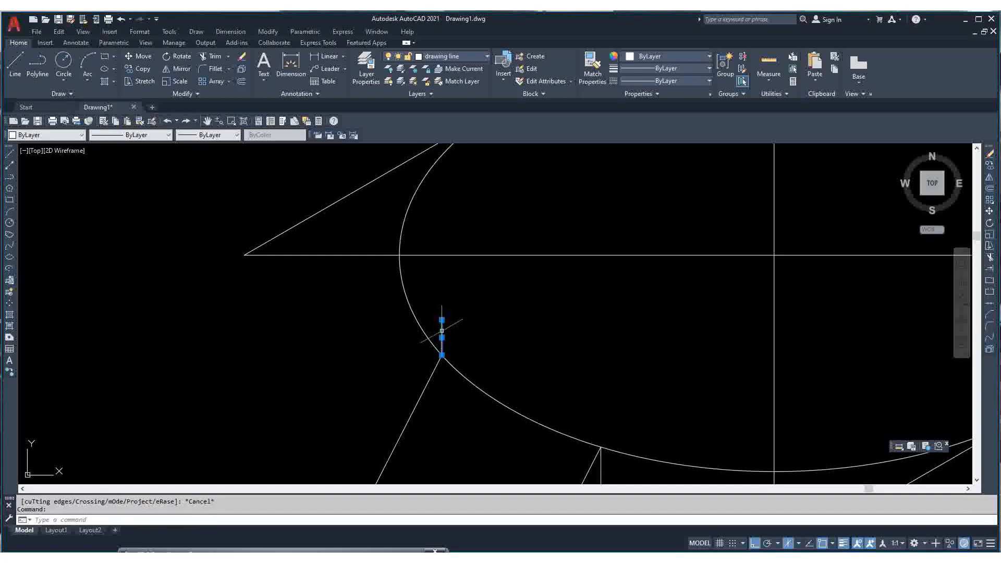
key(Delete)
click(298, 198)
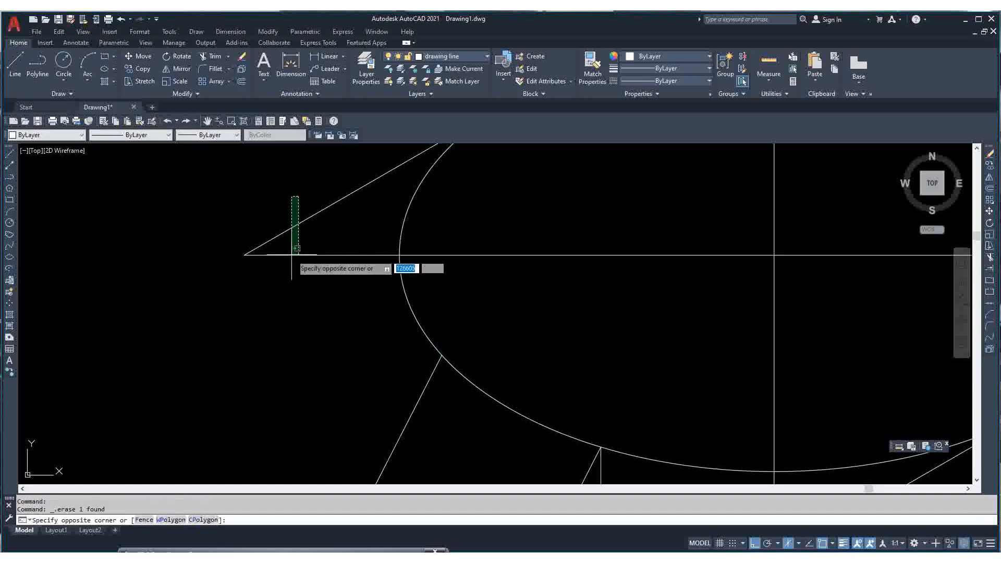
click(282, 287)
key(Delete)
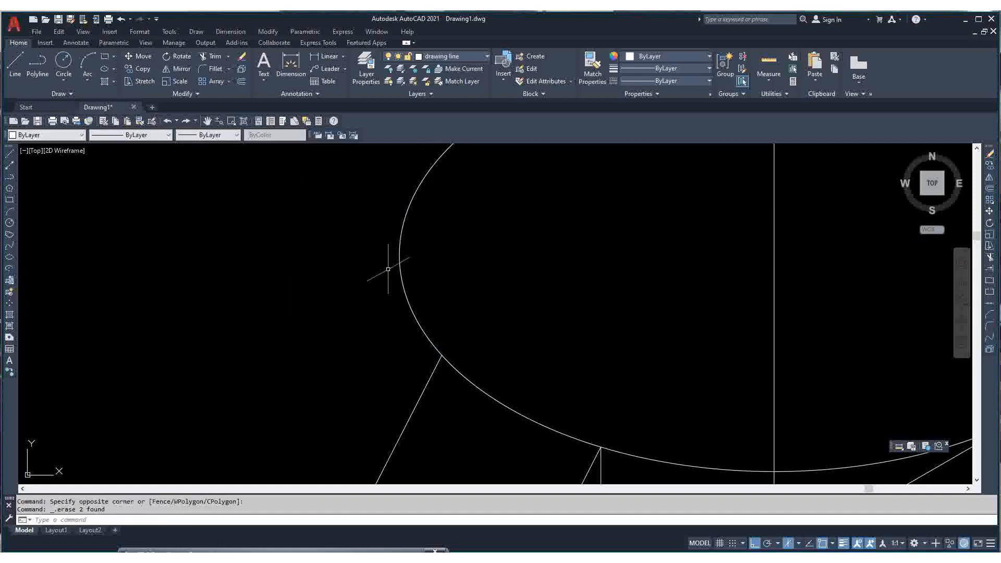
- Erase the upper rhombus's two right sides and the vertical diagonal through the upper isocircle
scroll(396, 270, down, 8)
scroll(501, 273, up, 1)
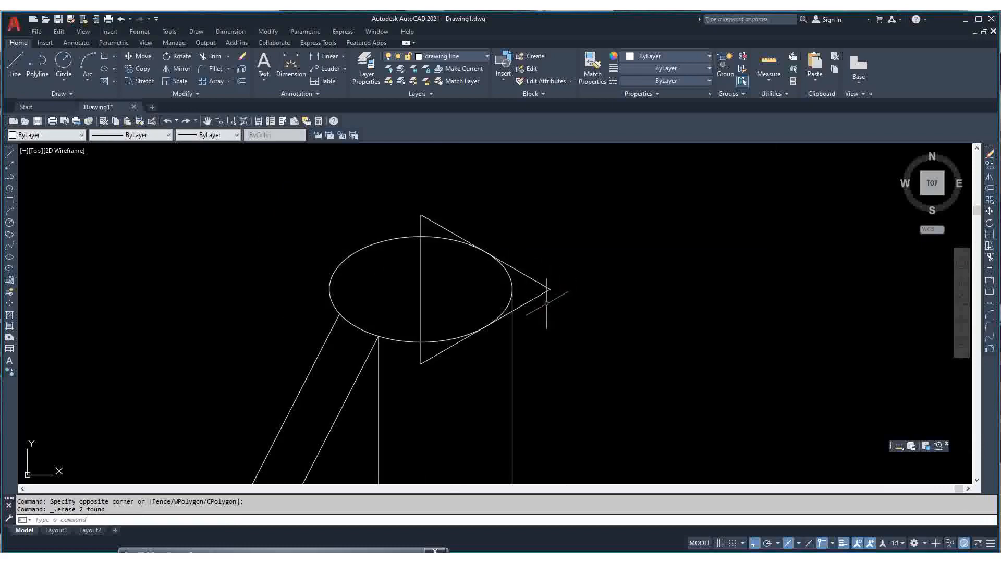
click(555, 281)
click(541, 305)
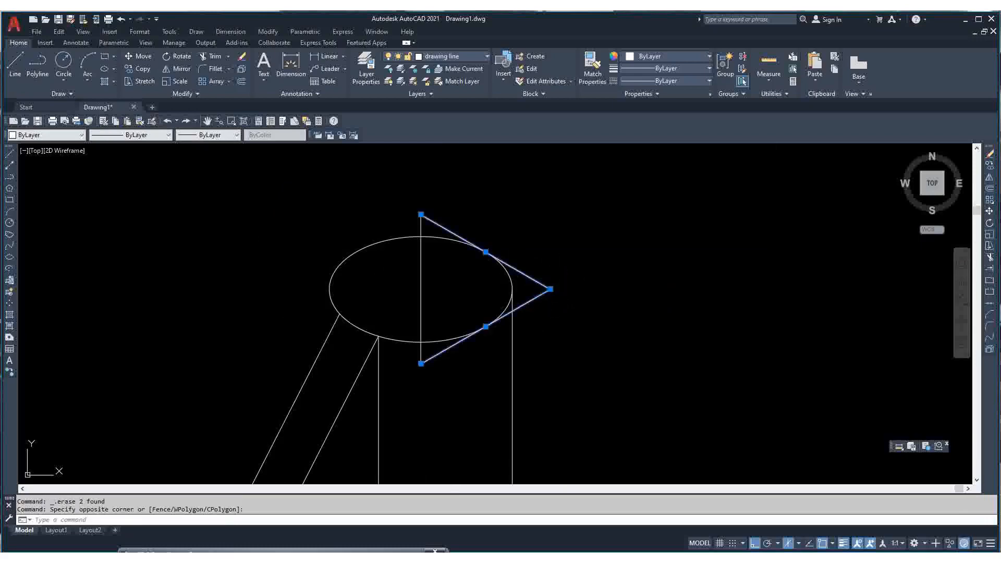
key(Delete)
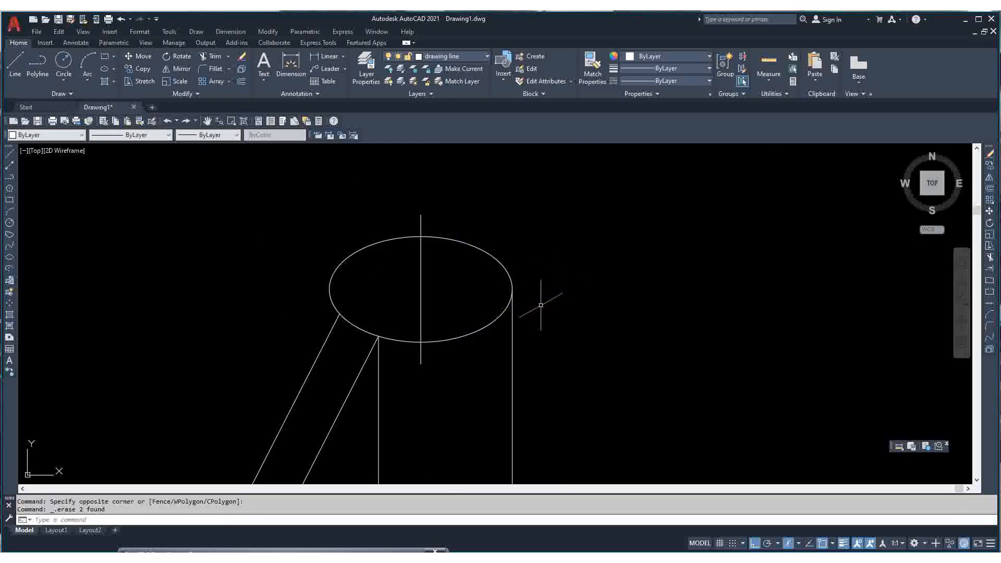
drag(427, 279, 397, 288)
click(397, 288)
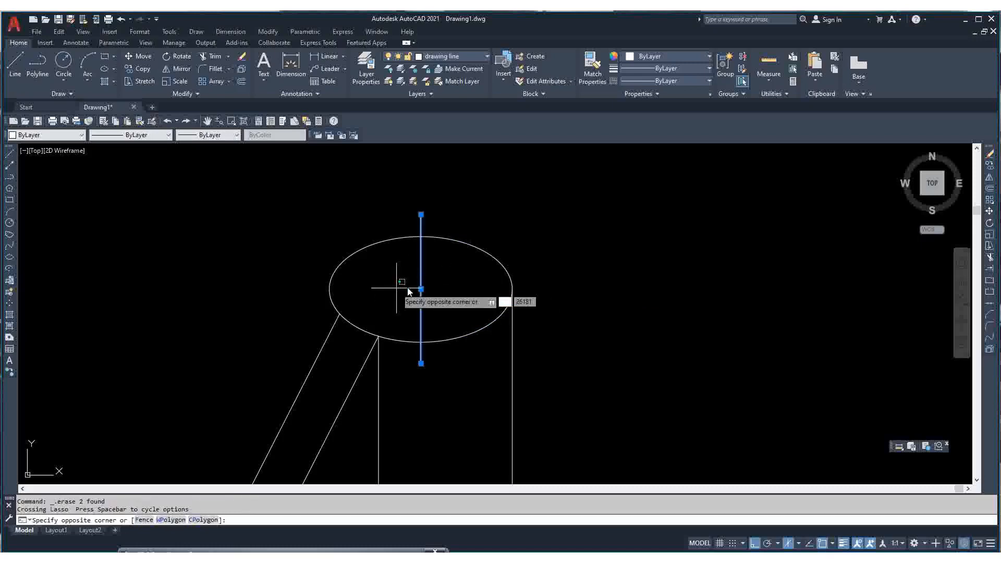
scroll(422, 285, down, 4)
key(Escape)
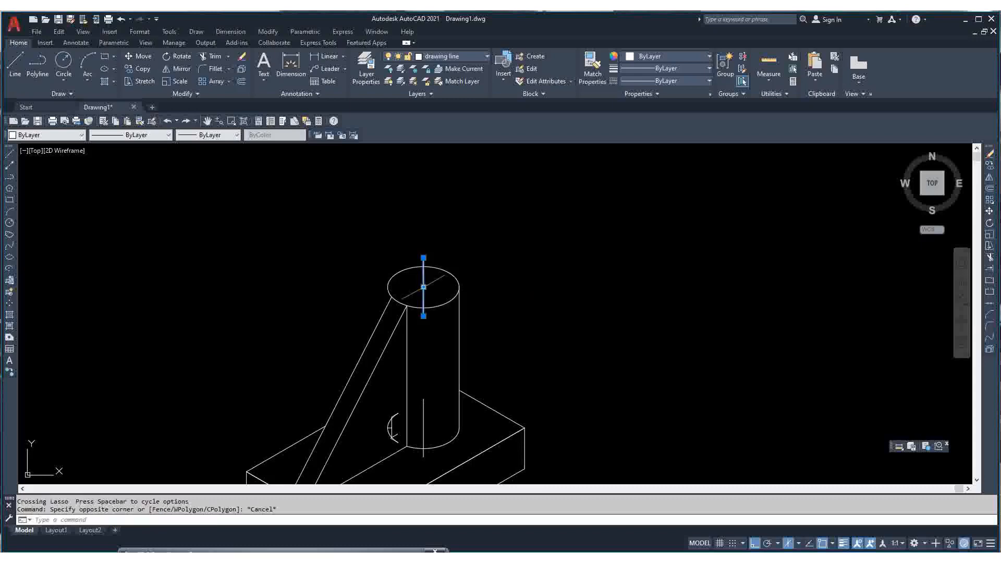
key(Delete)
- Erase the leftover isocircle arcs and line fragments beside the cylinder's base, and the vertical diagonal through the lower isocircle
scroll(417, 323, down, 3)
scroll(413, 392, up, 5)
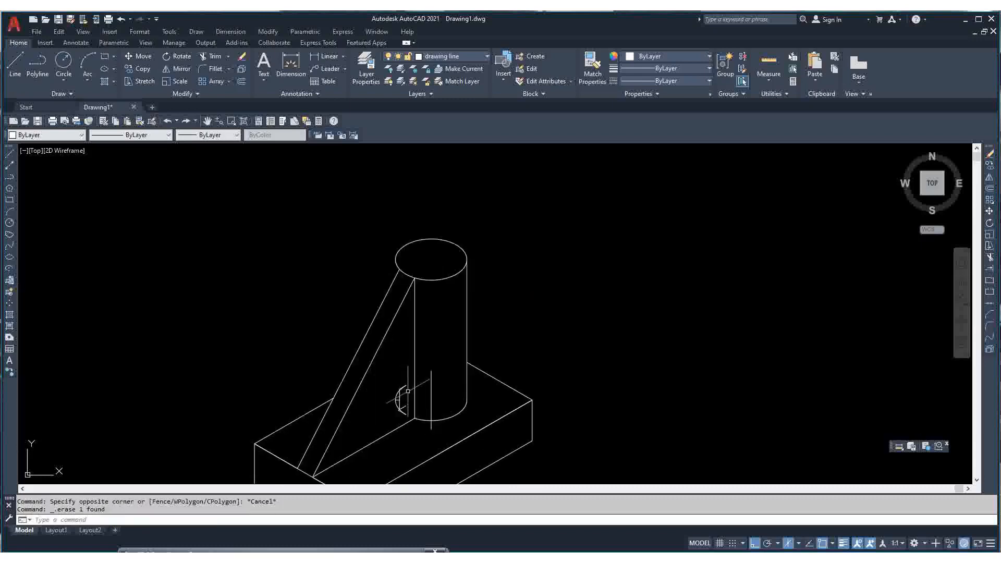
click(400, 373)
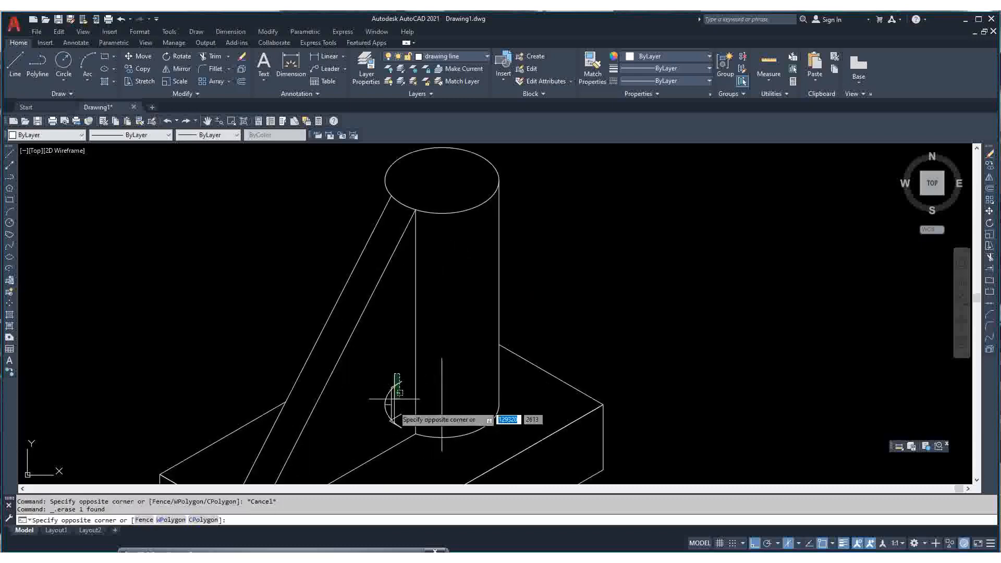
click(378, 433)
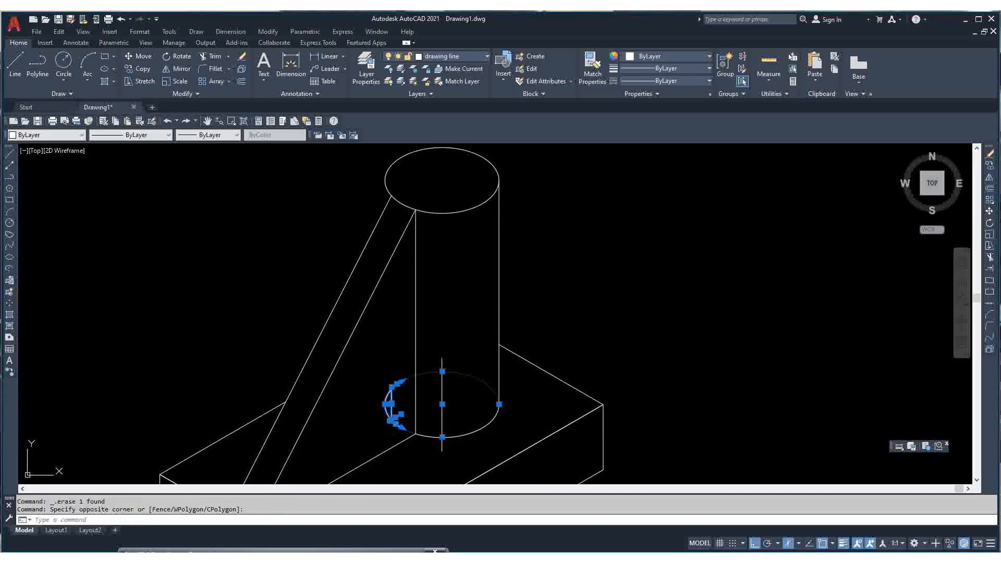
key(Delete)
click(451, 353)
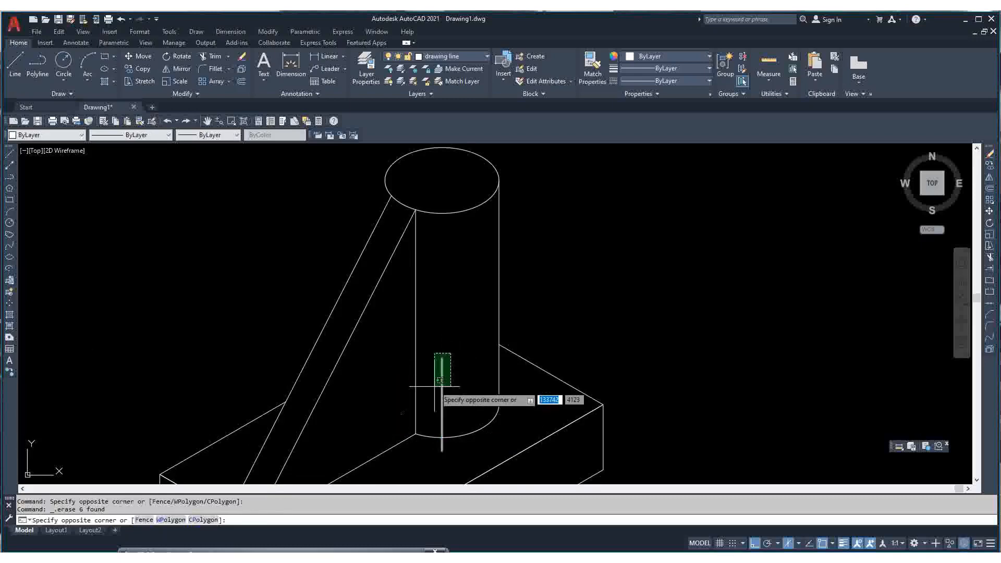
click(440, 387)
key(Delete)
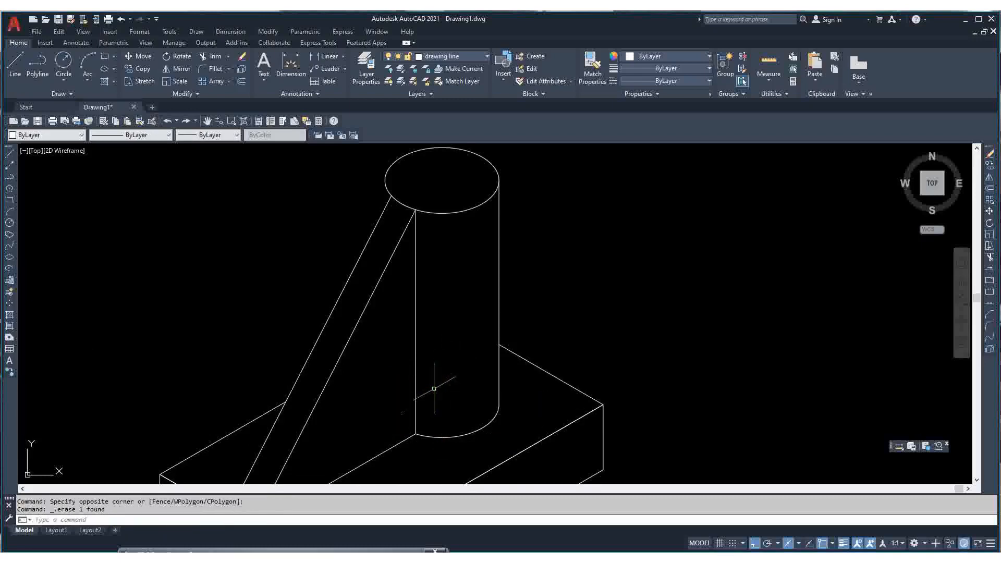
- Compare the redrawn block, cylinder and rib with the dimensioned reference drawing beside it
scroll(434, 388, down, 8)
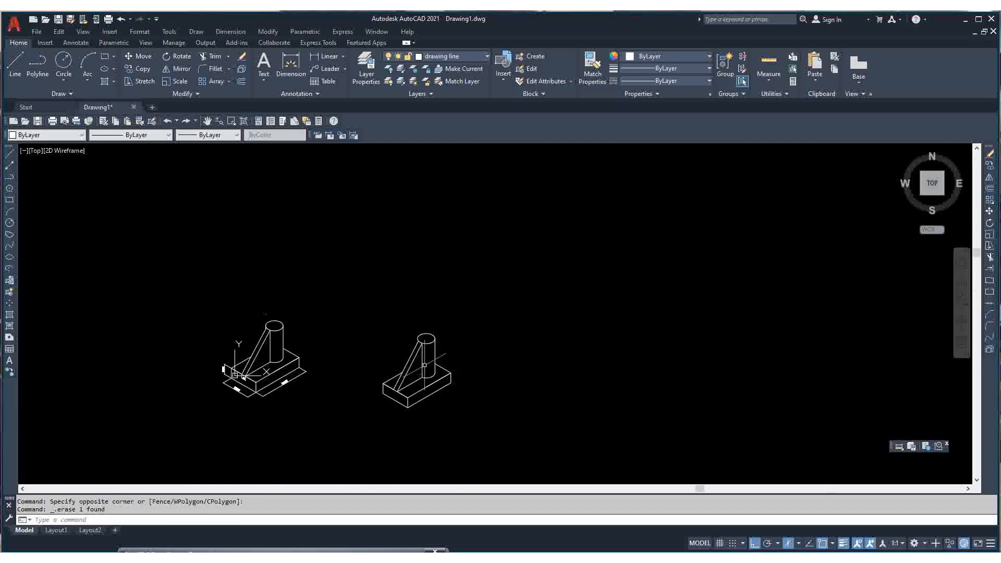
scroll(424, 365, up, 4)
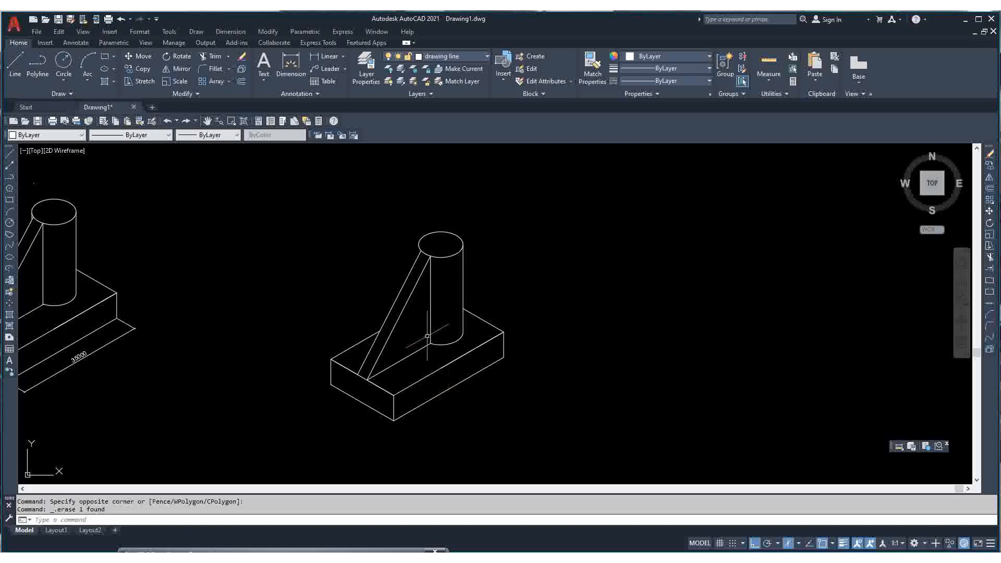
scroll(429, 334, down, 2)
scroll(124, 333, up, 2)
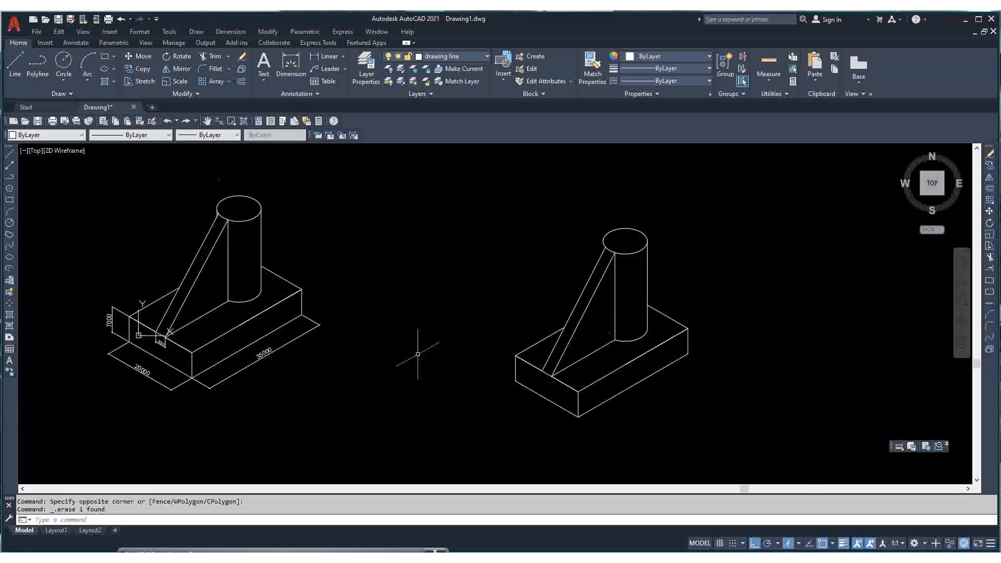
scroll(428, 346, down, 2)
scroll(503, 339, up, 2)
scroll(514, 390, up, 2)
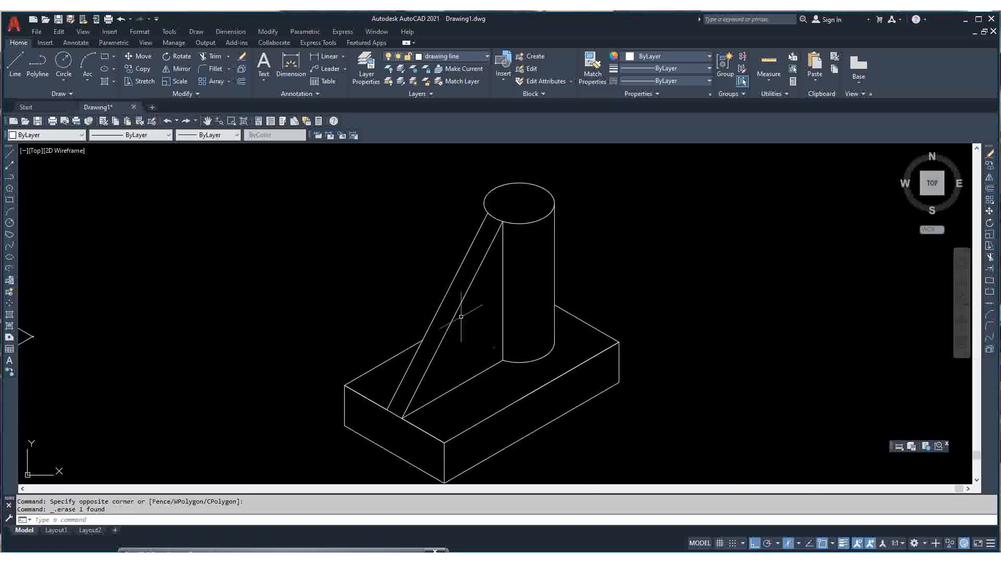
scroll(470, 346, down, 2)
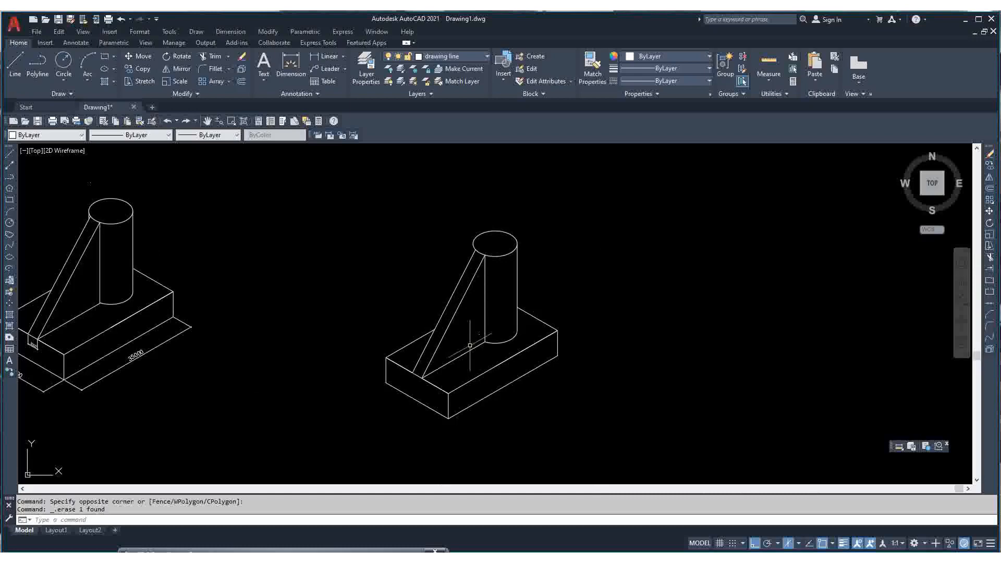
scroll(470, 345, down, 2)
scroll(471, 374, up, 2)
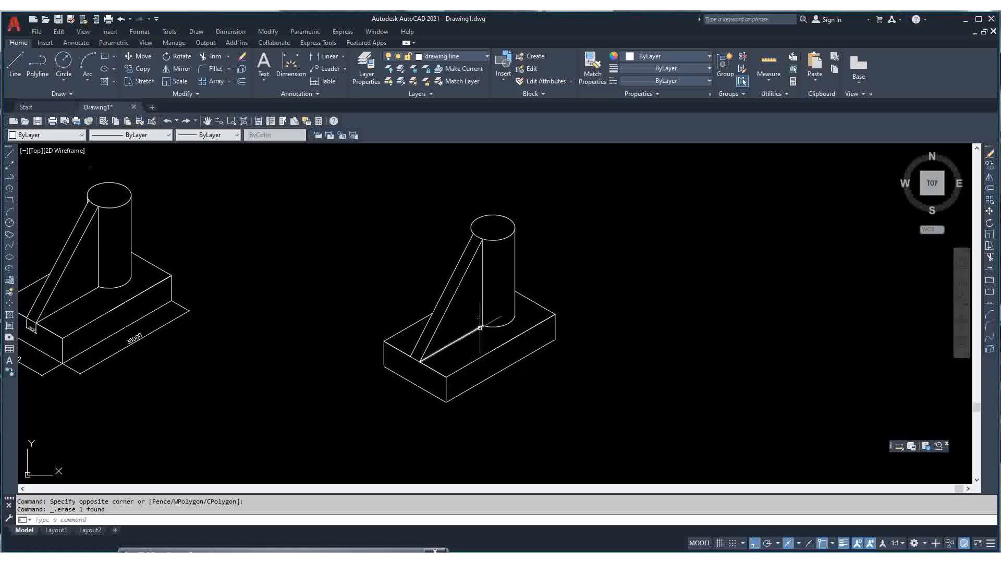
scroll(482, 336, down, 2)
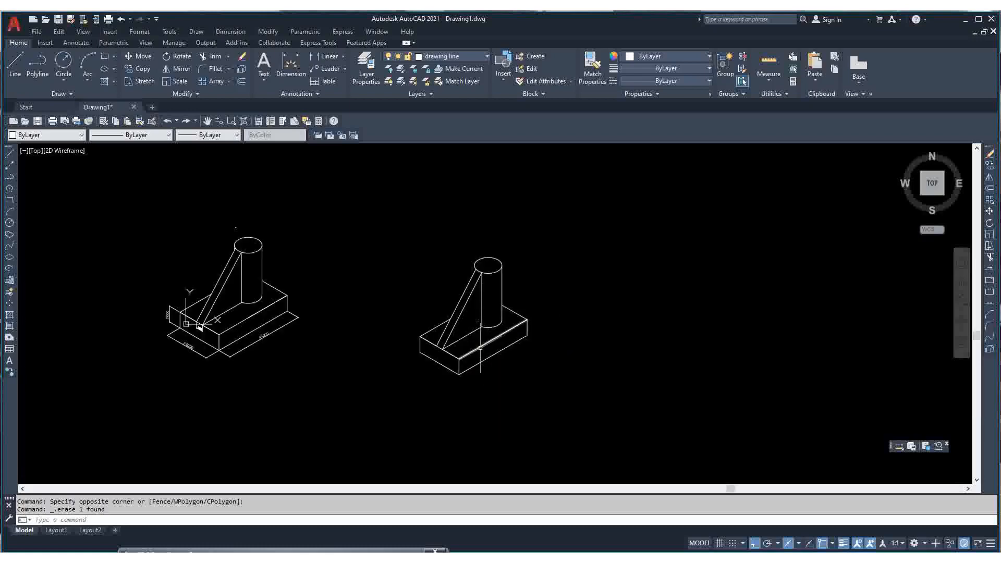
scroll(481, 342, up, 2)
scroll(473, 361, down, 2)
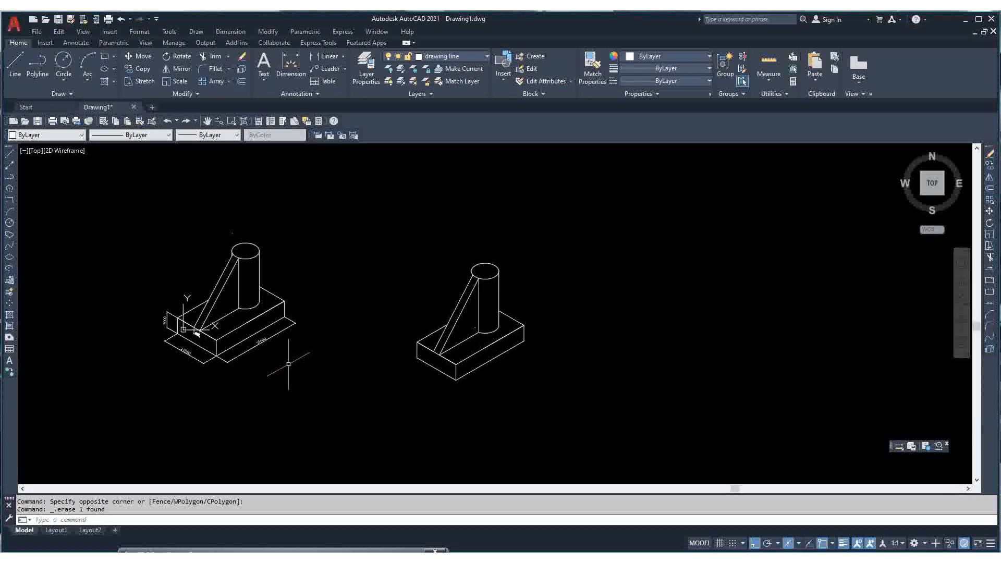
scroll(251, 347, up, 2)
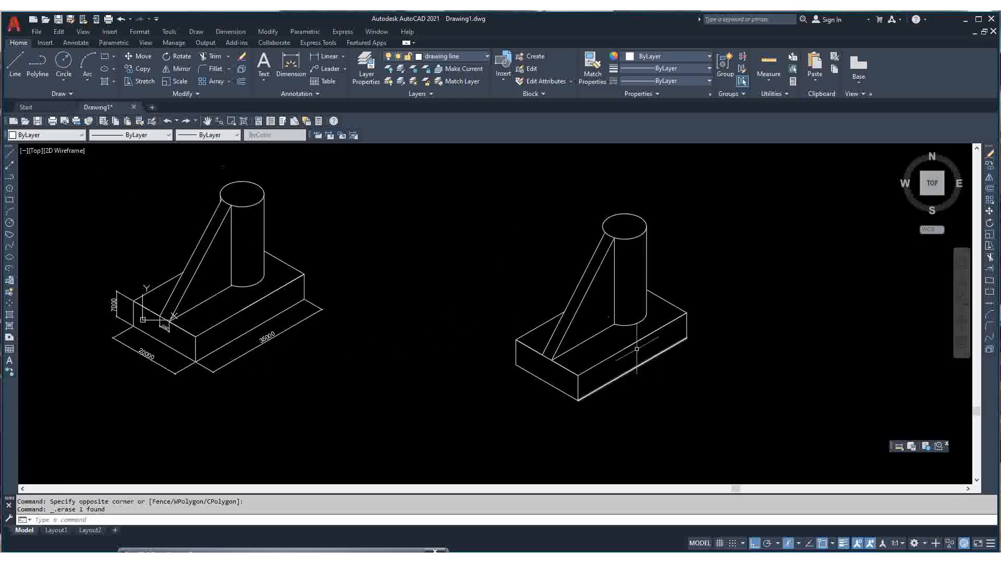
scroll(443, 339, down, 2)
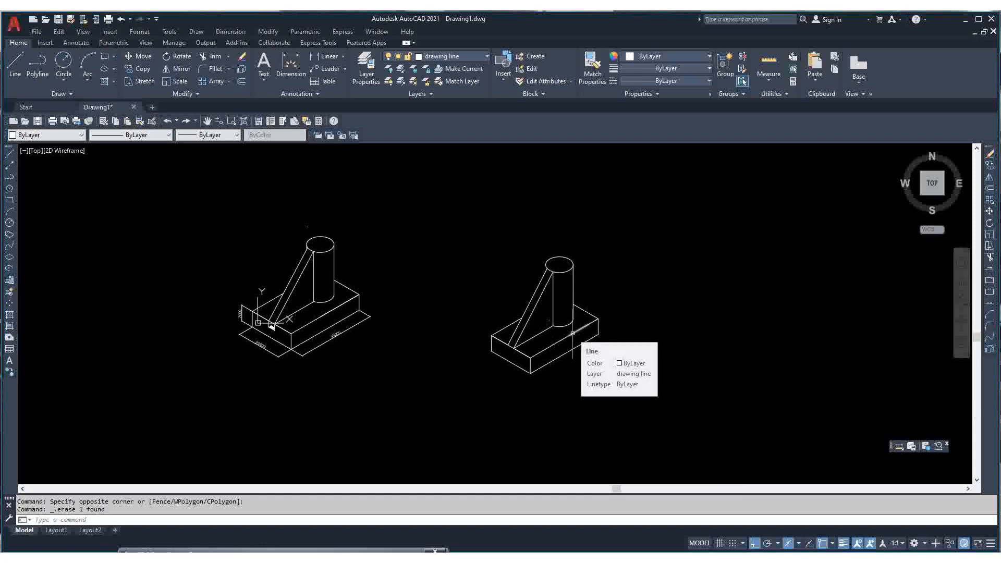
scroll(573, 333, up, 3)
scroll(472, 352, down, 1)
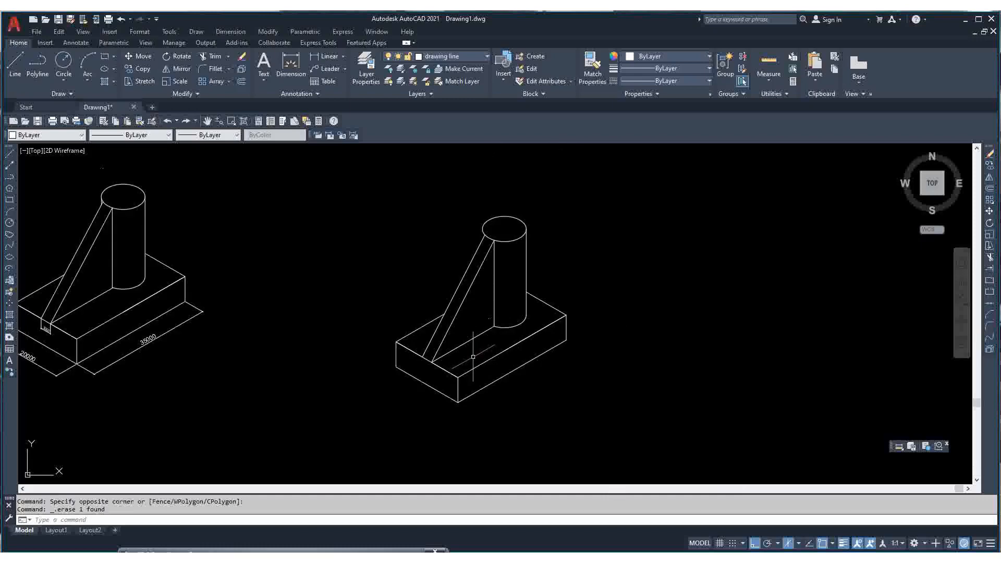
- Add an aligned dimension along the redrawn block's long lower front edge, with the dimension line placed just outside it
click(234, 32)
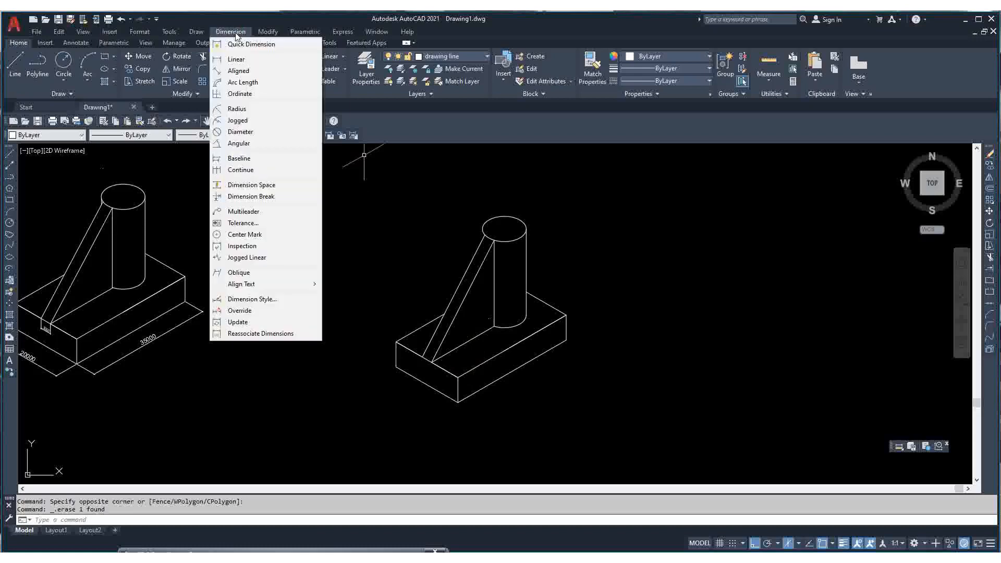
click(243, 76)
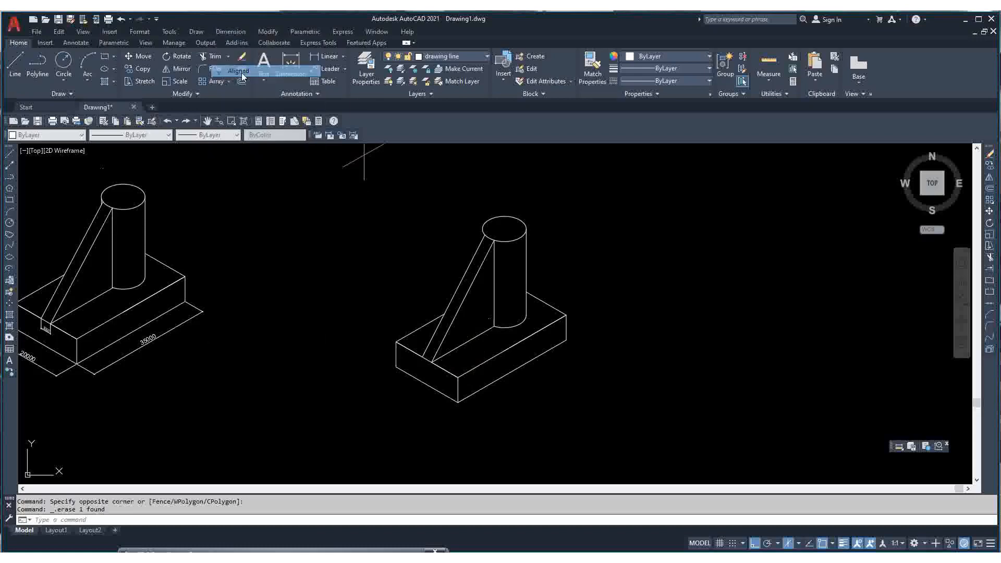
click(457, 402)
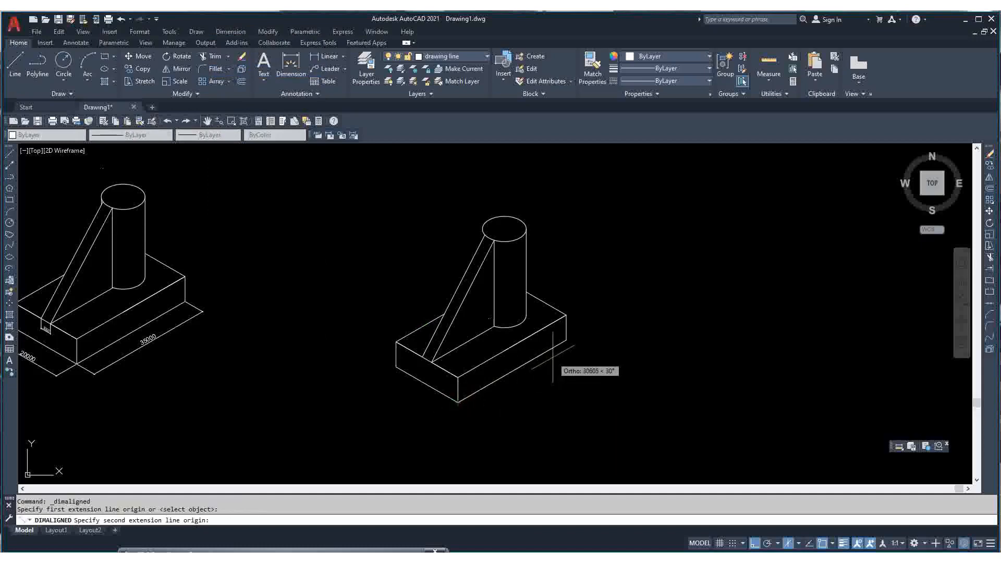
click(566, 339)
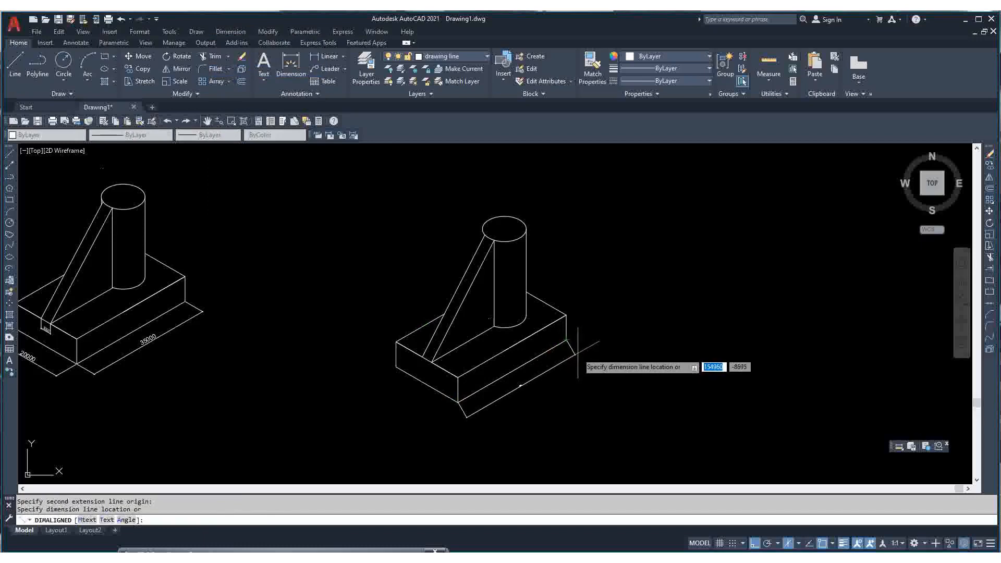
click(580, 361)
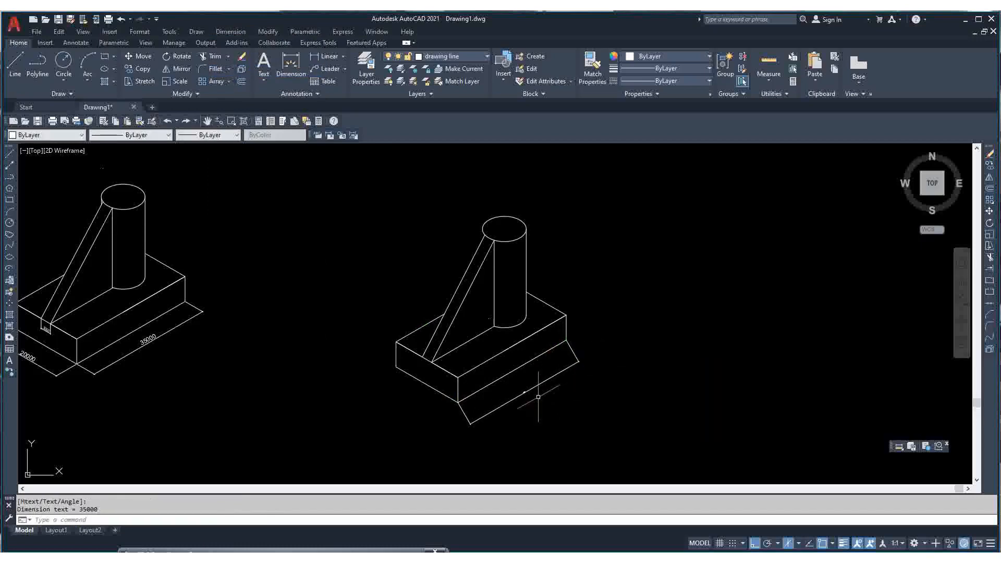
- Compare the new dimension's text size and extension line slant with the matching length dimension on the reference drawing
scroll(523, 392, up, 4)
scroll(528, 391, up, 6)
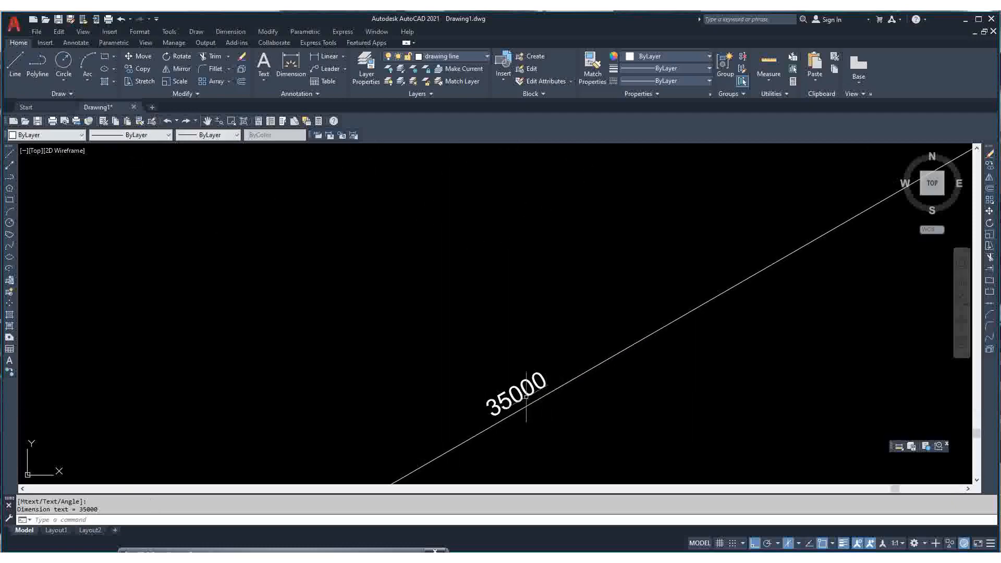
scroll(527, 396, down, 10)
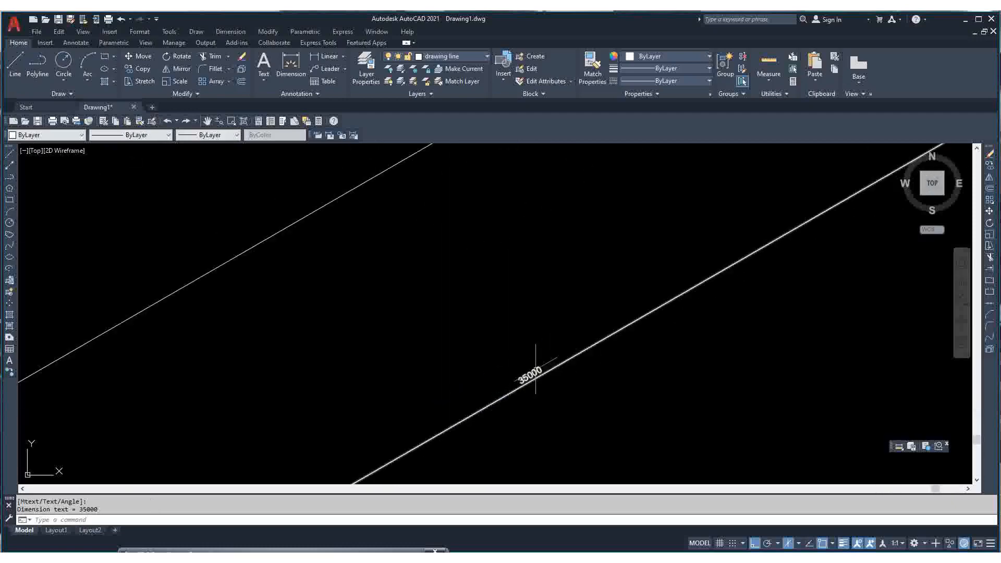
scroll(398, 350, up, 9)
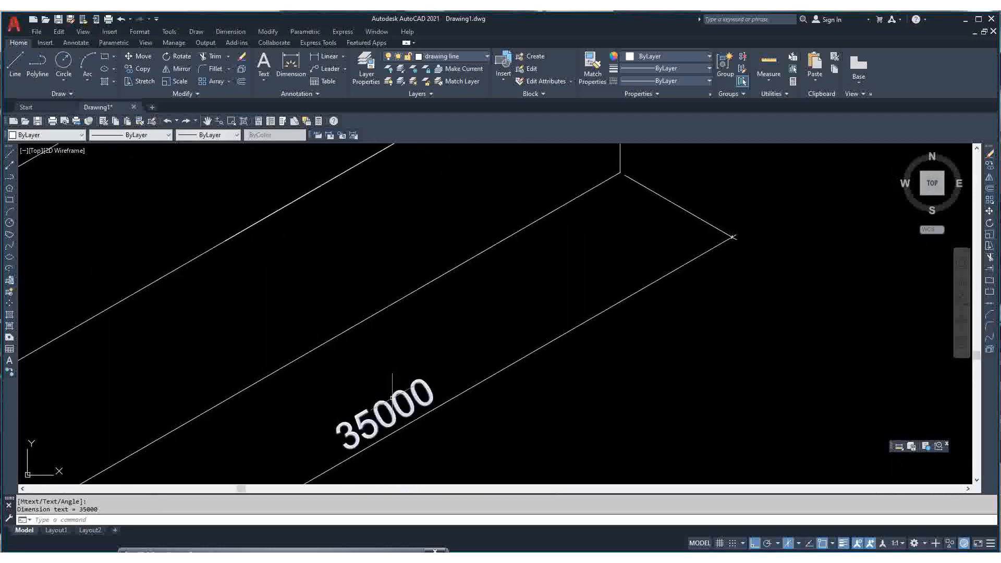
scroll(386, 381, down, 5)
scroll(386, 381, down, 7)
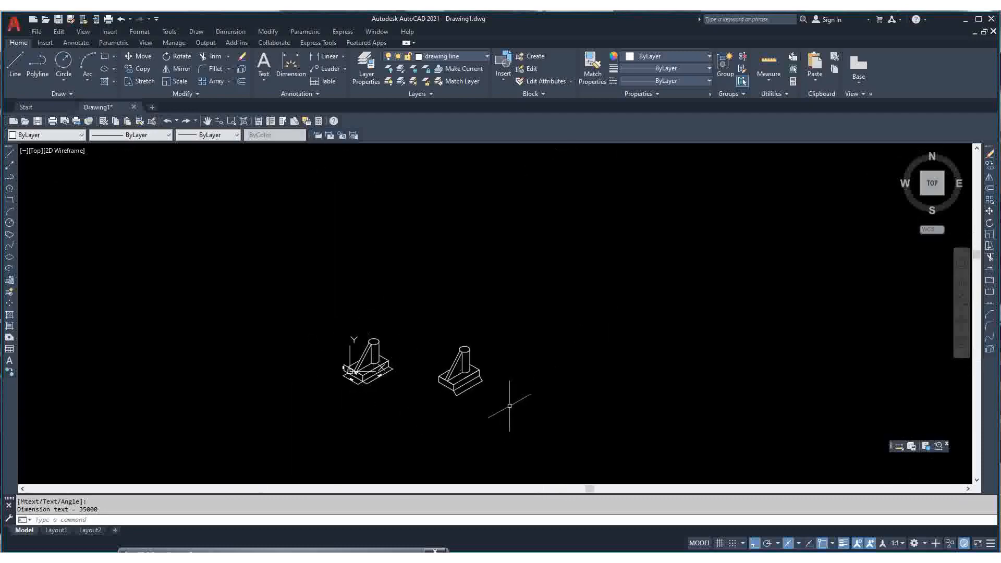
scroll(406, 386, up, 10)
scroll(370, 404, up, 5)
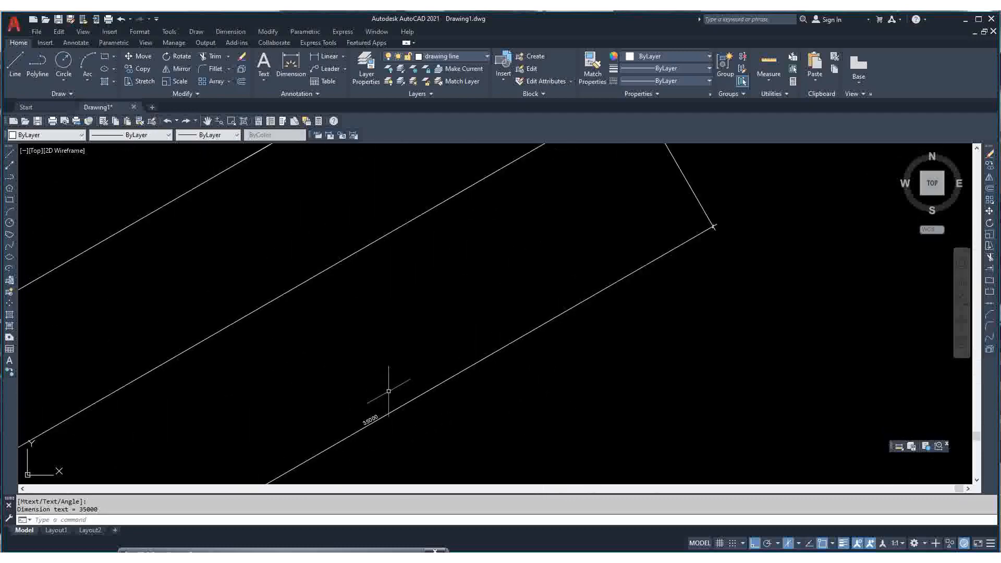
scroll(392, 384, down, 9)
scroll(386, 398, up, 2)
scroll(385, 398, down, 4)
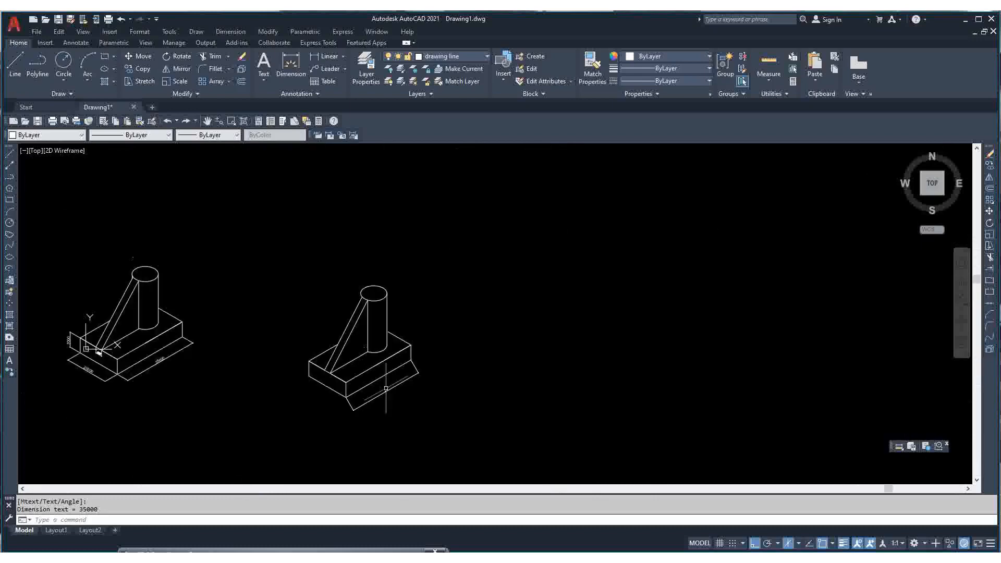
scroll(126, 355, up, 3)
scroll(126, 355, up, 2)
scroll(139, 358, down, 6)
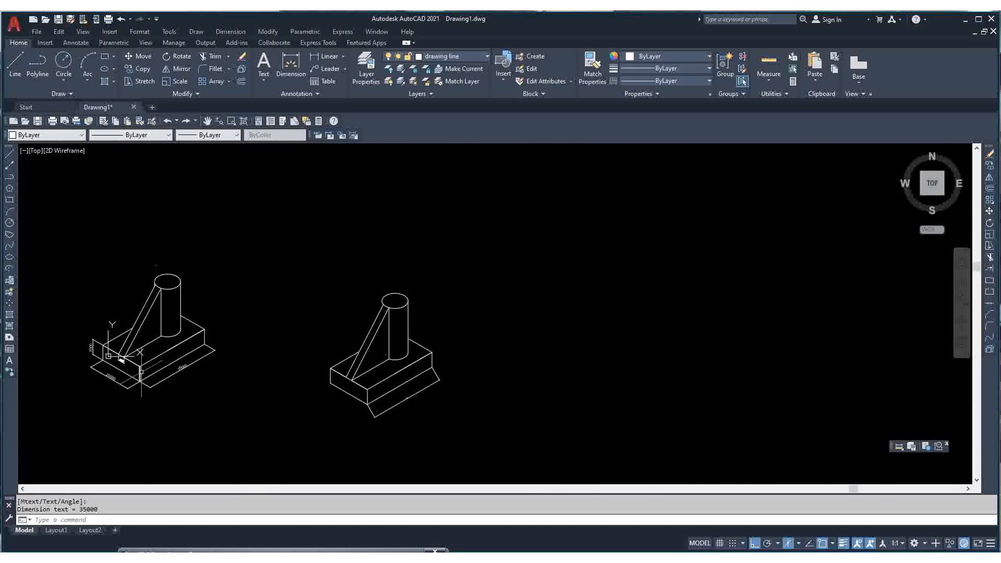
scroll(321, 431, up, 3)
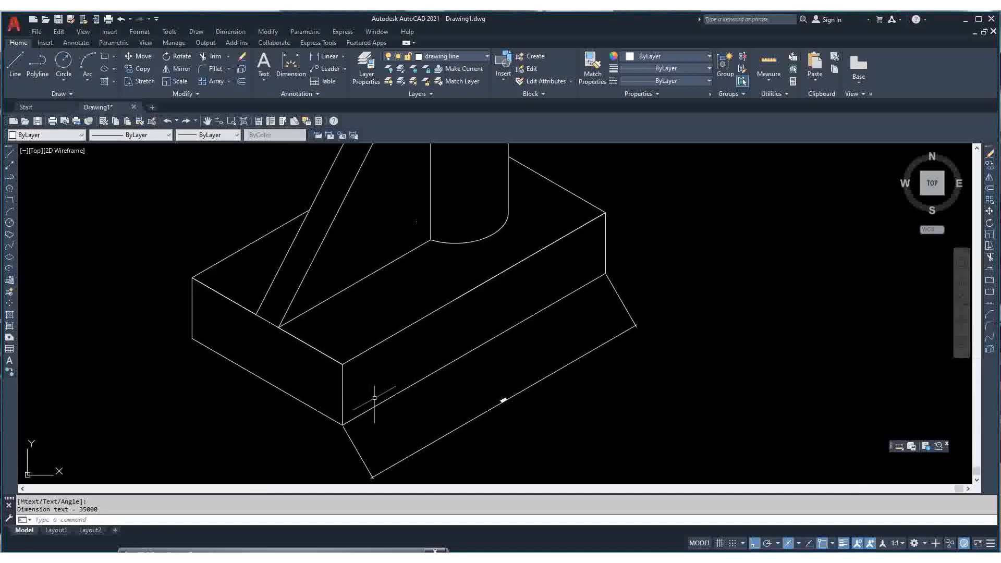
scroll(321, 431, down, 5)
scroll(244, 340, up, 4)
scroll(234, 366, down, 5)
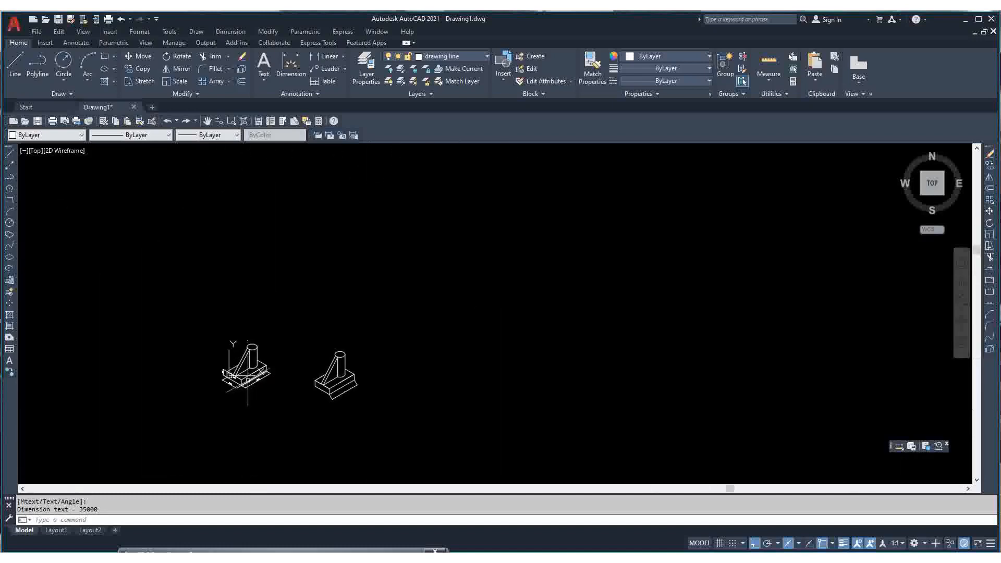
scroll(335, 394, up, 4)
scroll(335, 394, down, 3)
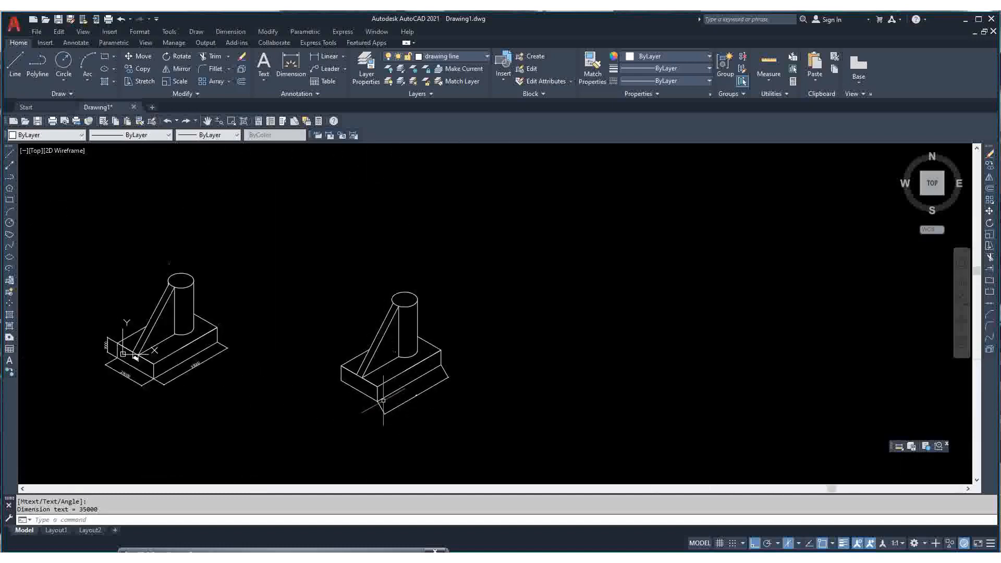
- Oblique the aligned dimension along the redrawn block's long lower front edge by -30 degrees
scroll(408, 403, up, 3)
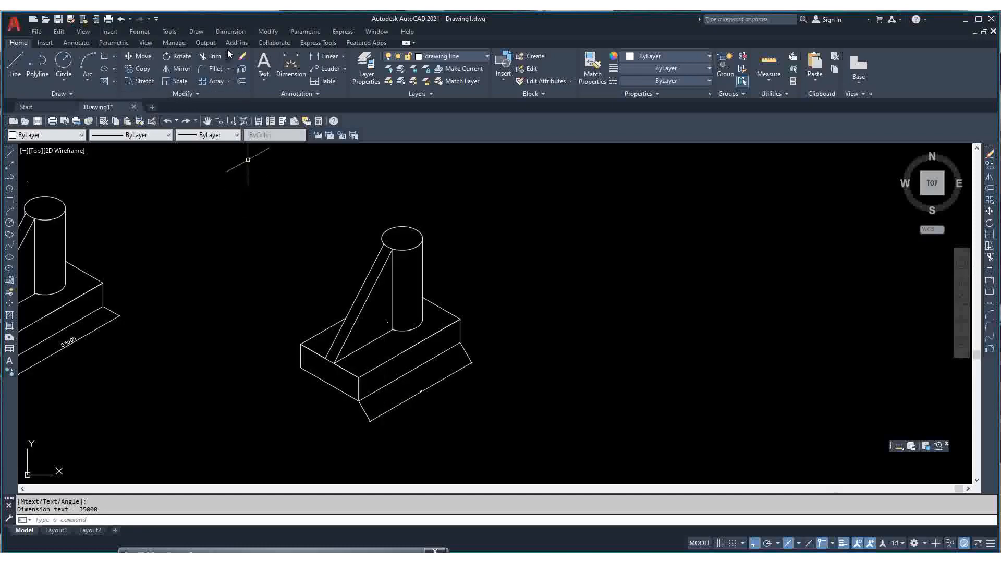
click(230, 32)
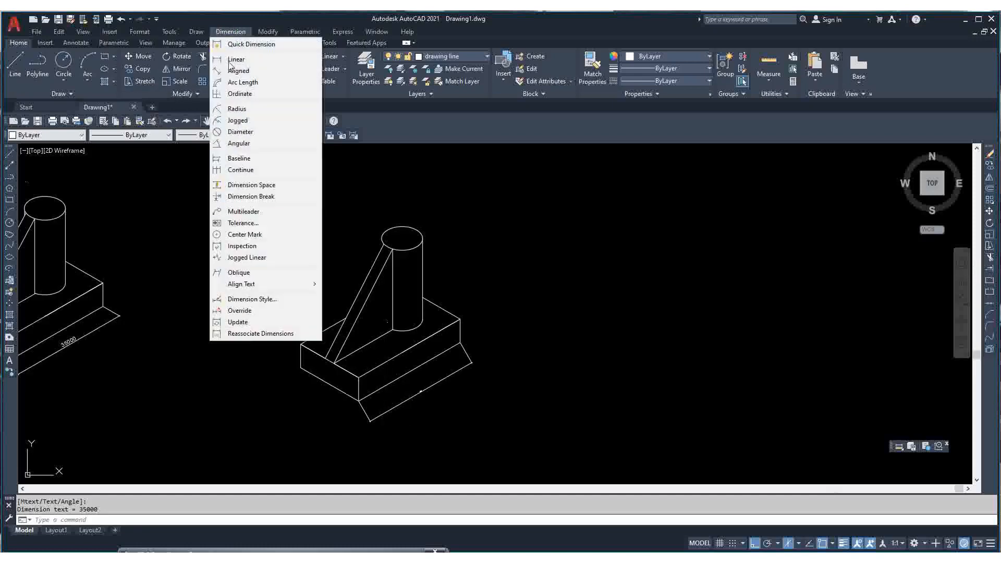
click(239, 273)
click(415, 398)
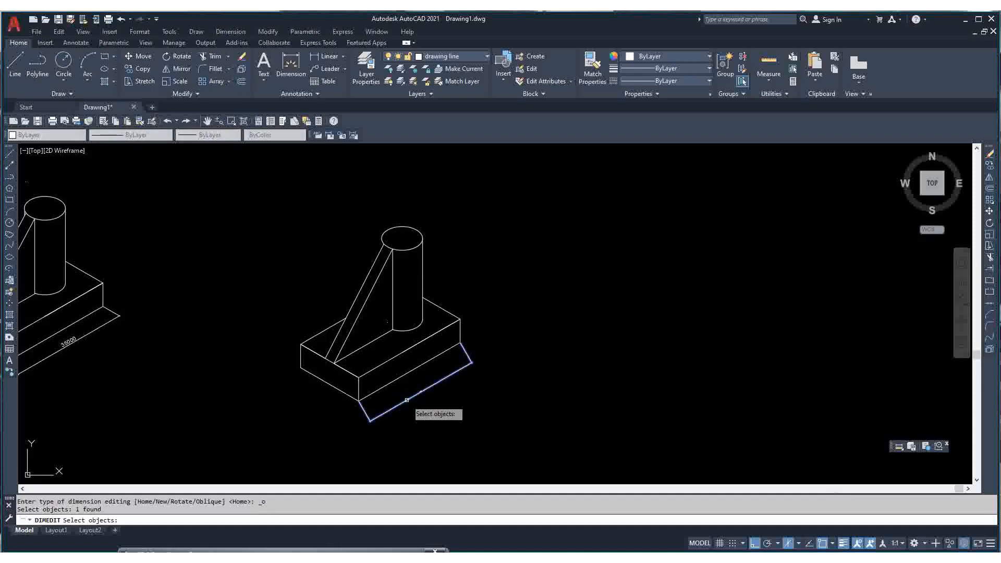
key(Return)
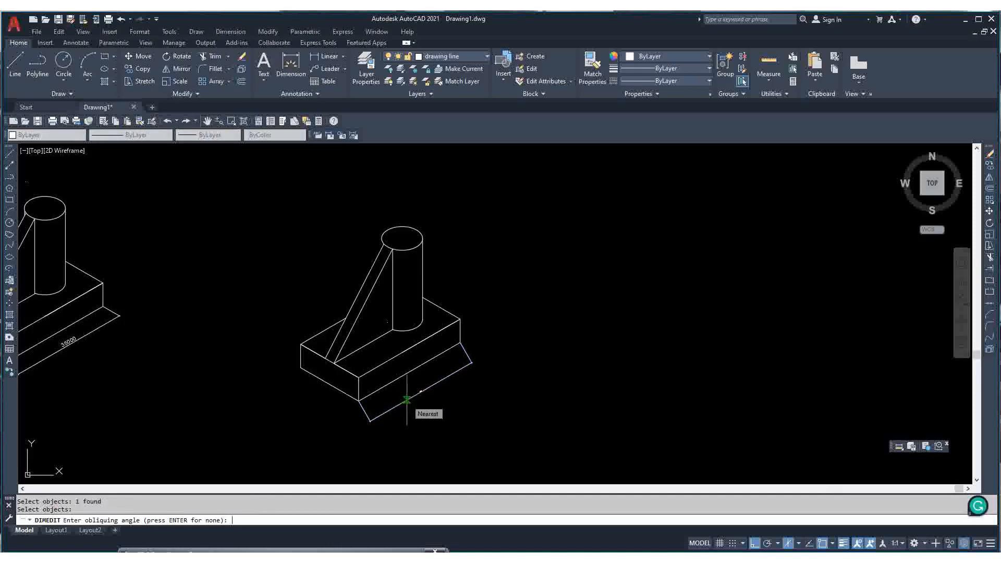
text(-)
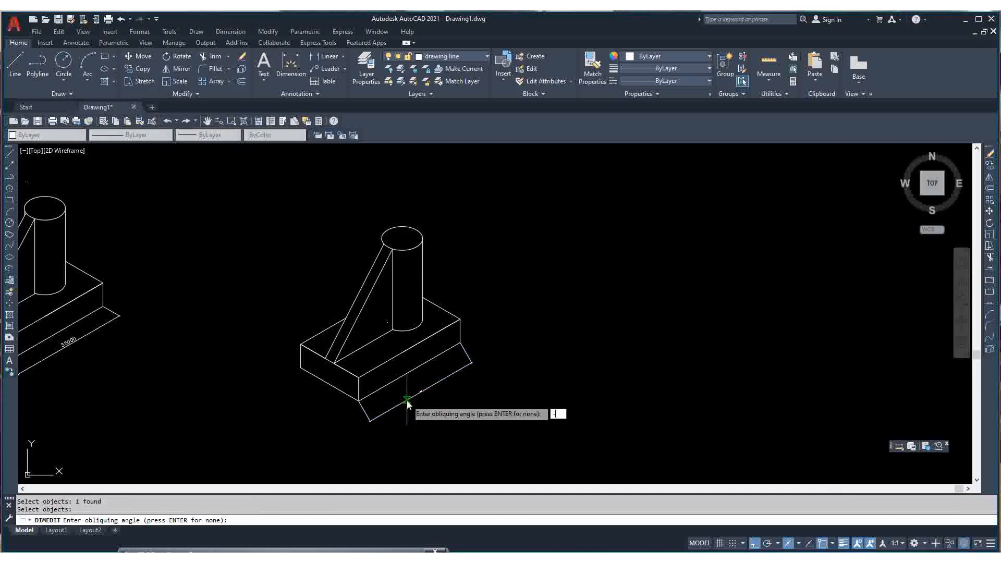
text(30)
key(Return)
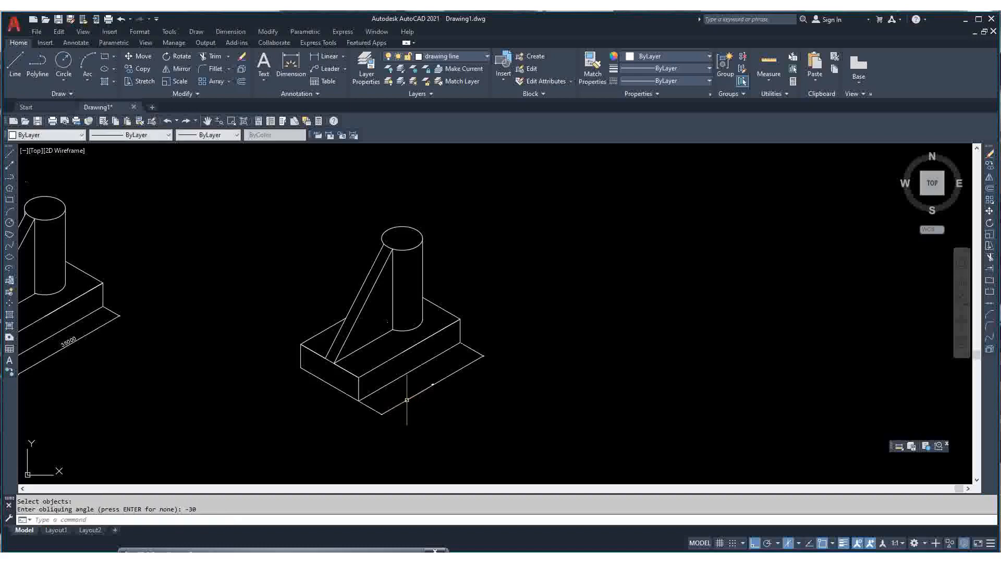
- Examine the obliqued length dimension's text and extension lines up close and compare them with the dimensioned reference drawing
scroll(406, 400, up, 3)
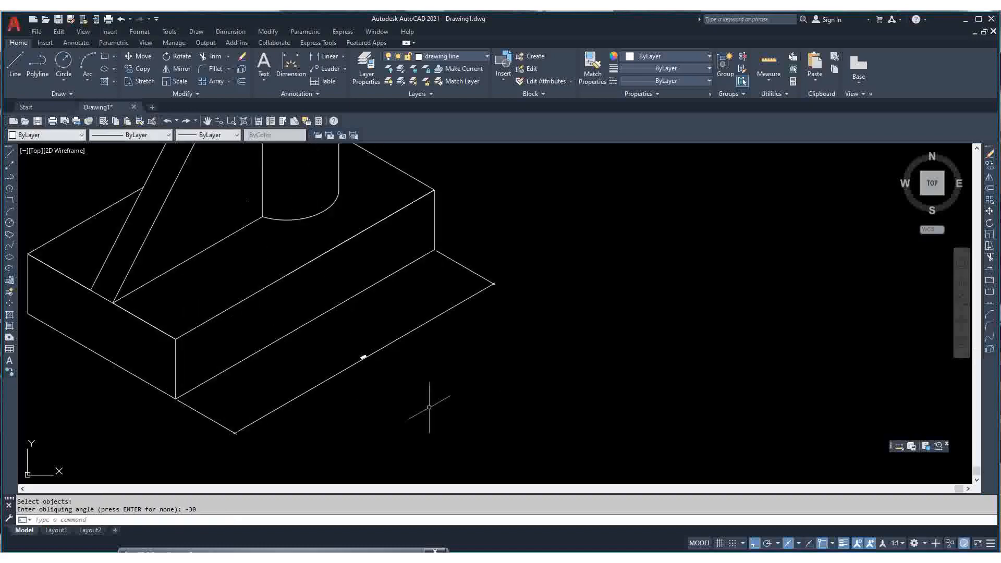
scroll(424, 402, down, 3)
scroll(418, 401, up, 2)
scroll(485, 363, up, 2)
scroll(421, 365, down, 4)
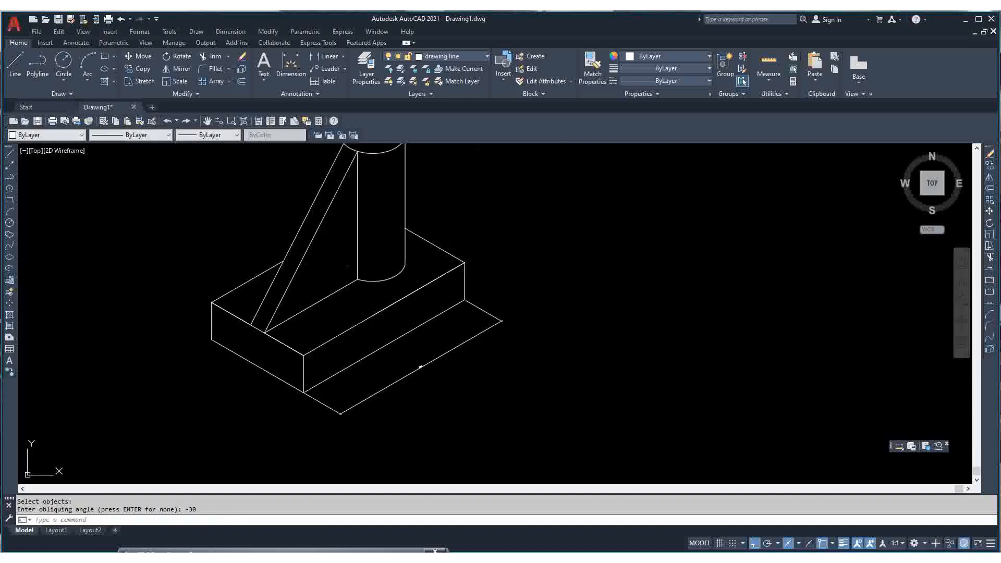
scroll(393, 373, up, 4)
scroll(392, 372, up, 5)
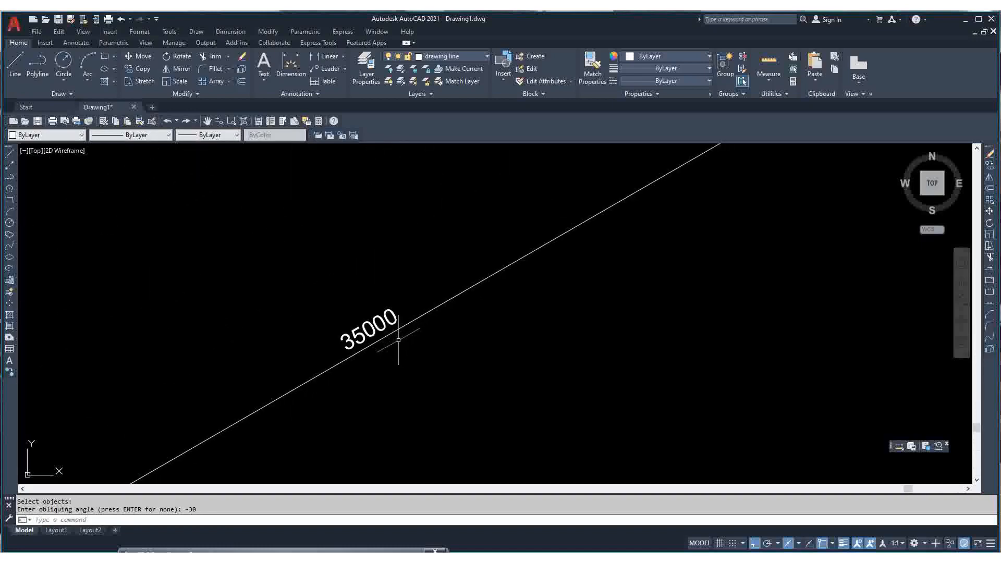
scroll(391, 343, down, 5)
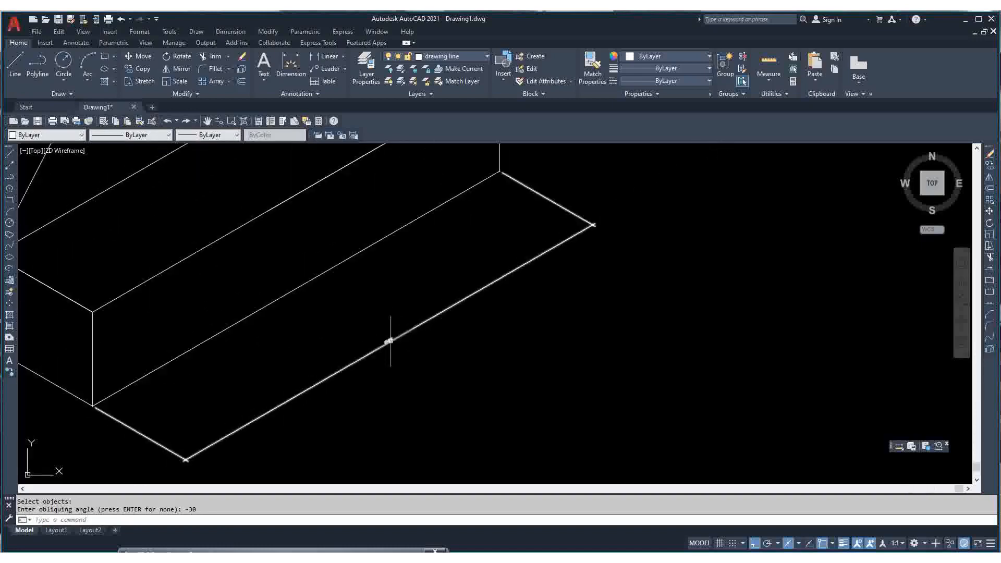
scroll(341, 365, down, 2)
scroll(341, 365, up, 3)
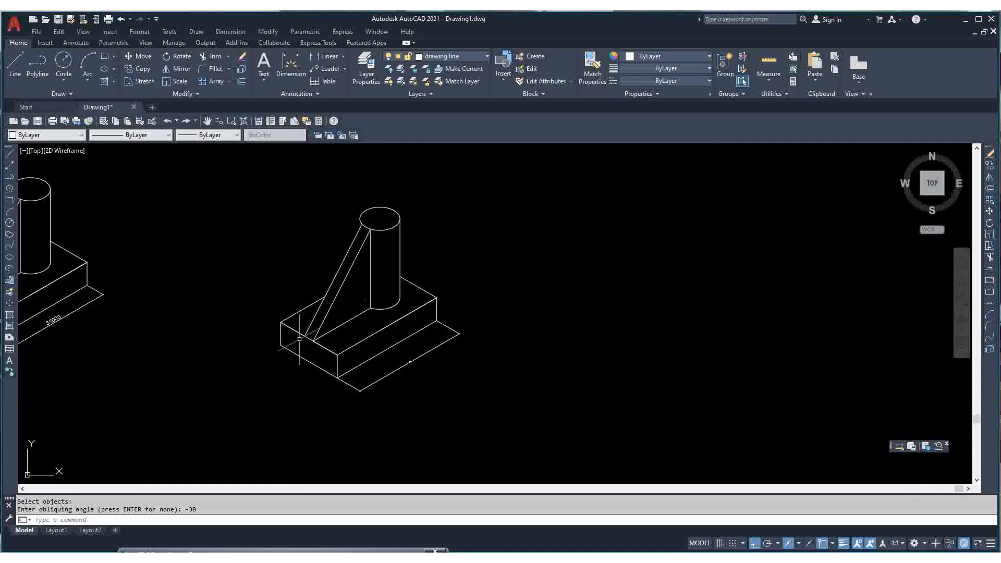
scroll(327, 356, down, 5)
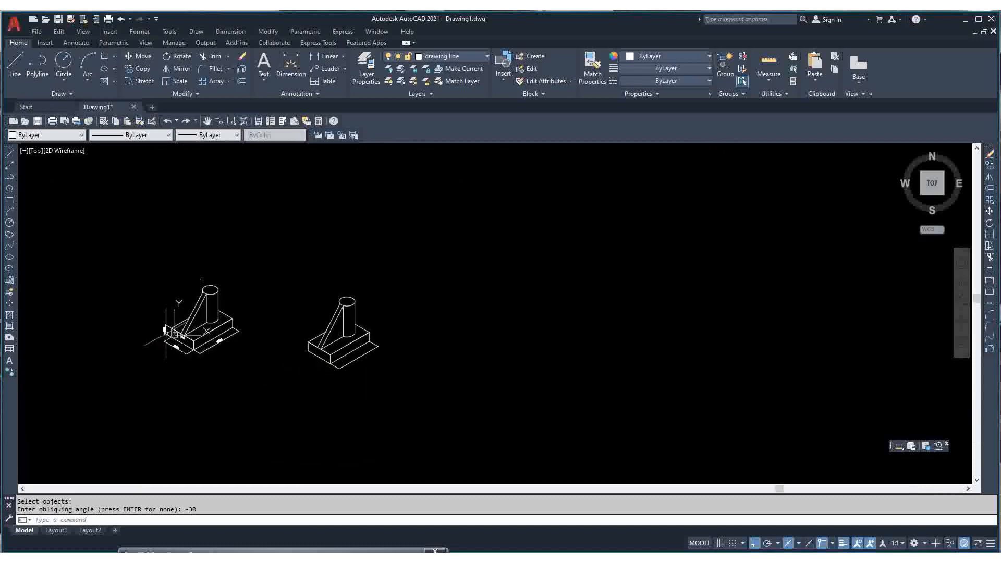
scroll(167, 333, up, 5)
scroll(193, 365, down, 5)
scroll(366, 376, up, 4)
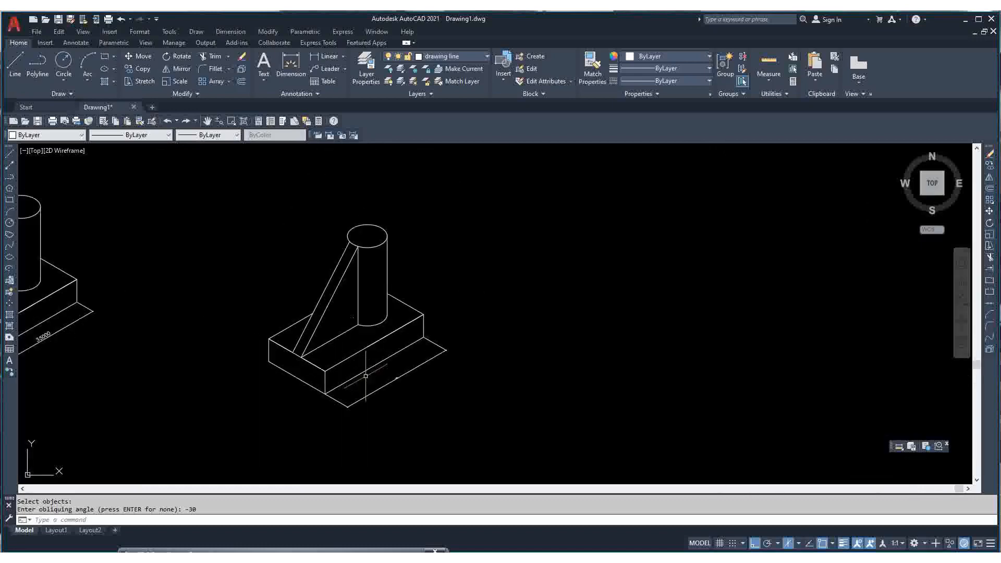